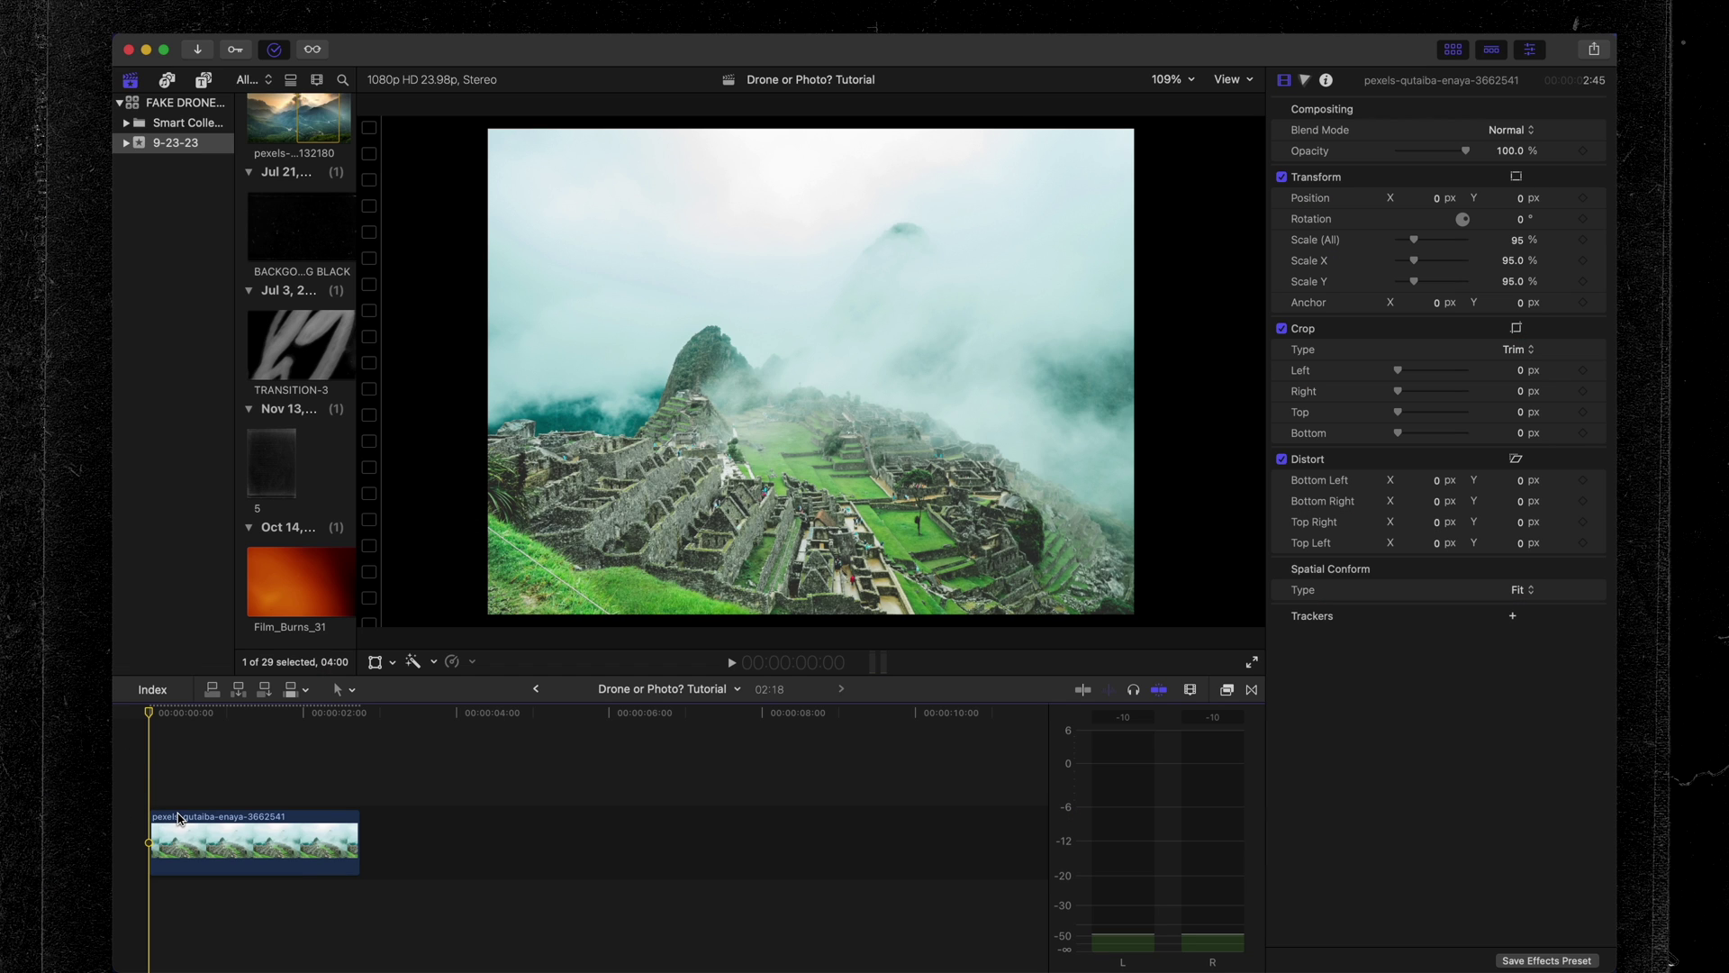
Extend the ruins photo clip to about 10:05 and return the playhead to 0.
mouse_move(315, 969)
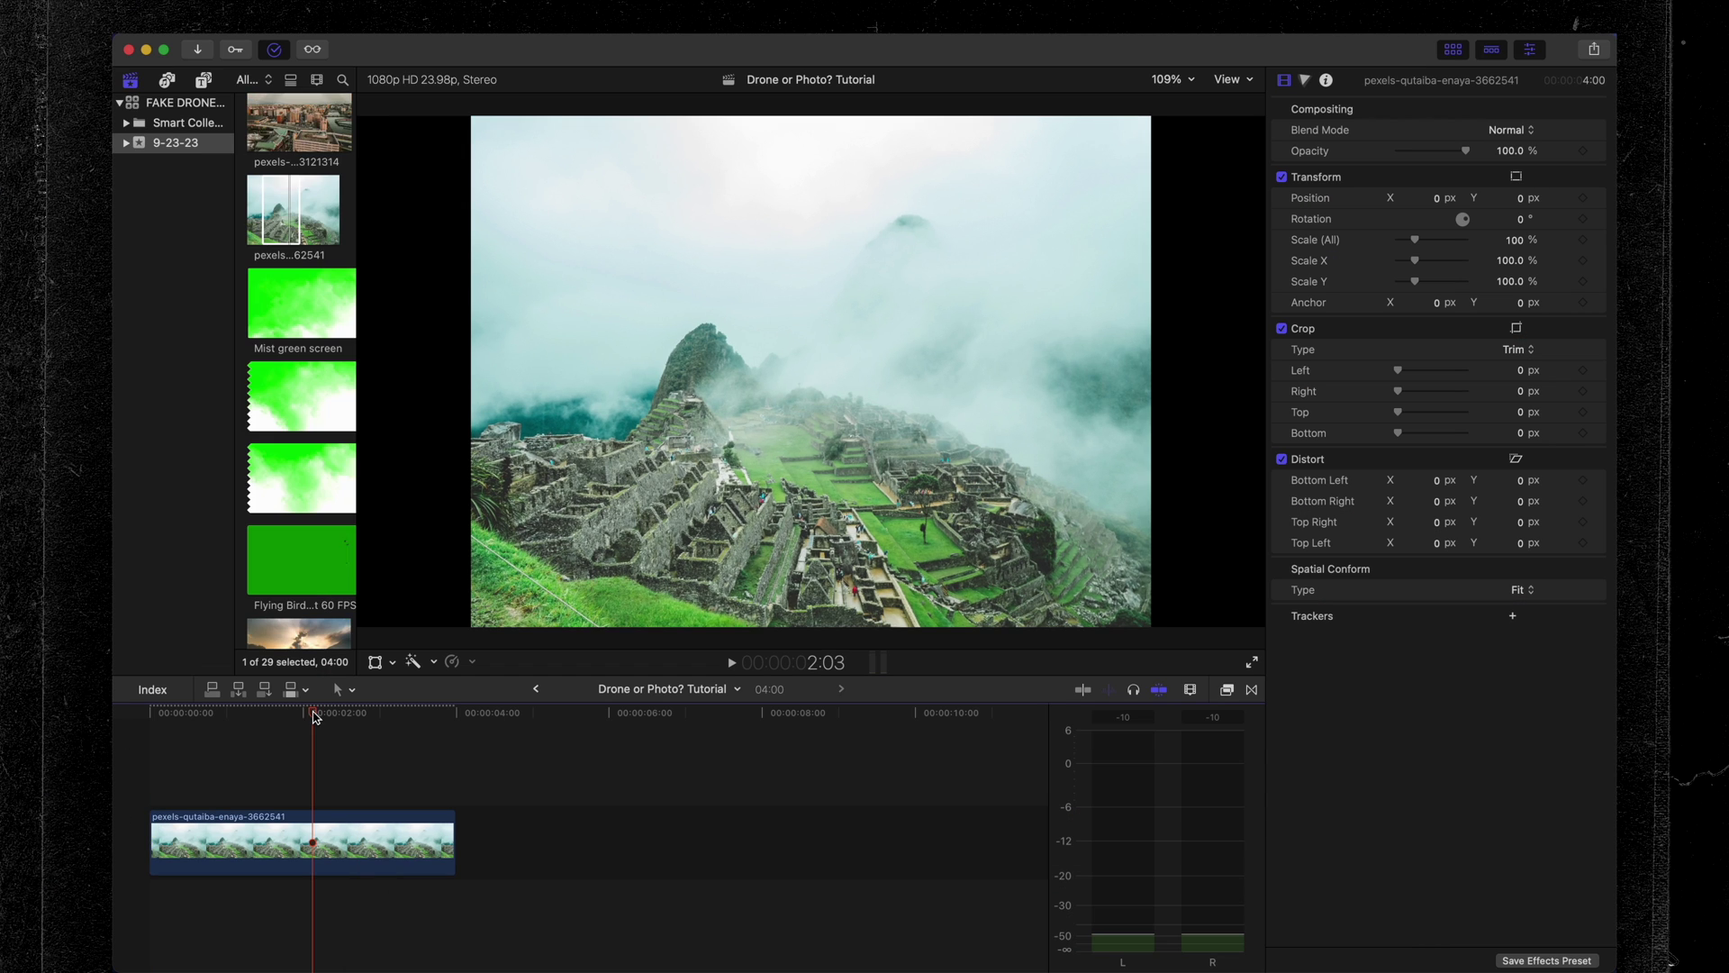
left_click(303, 867)
left_click_drag(447, 838, 929, 827)
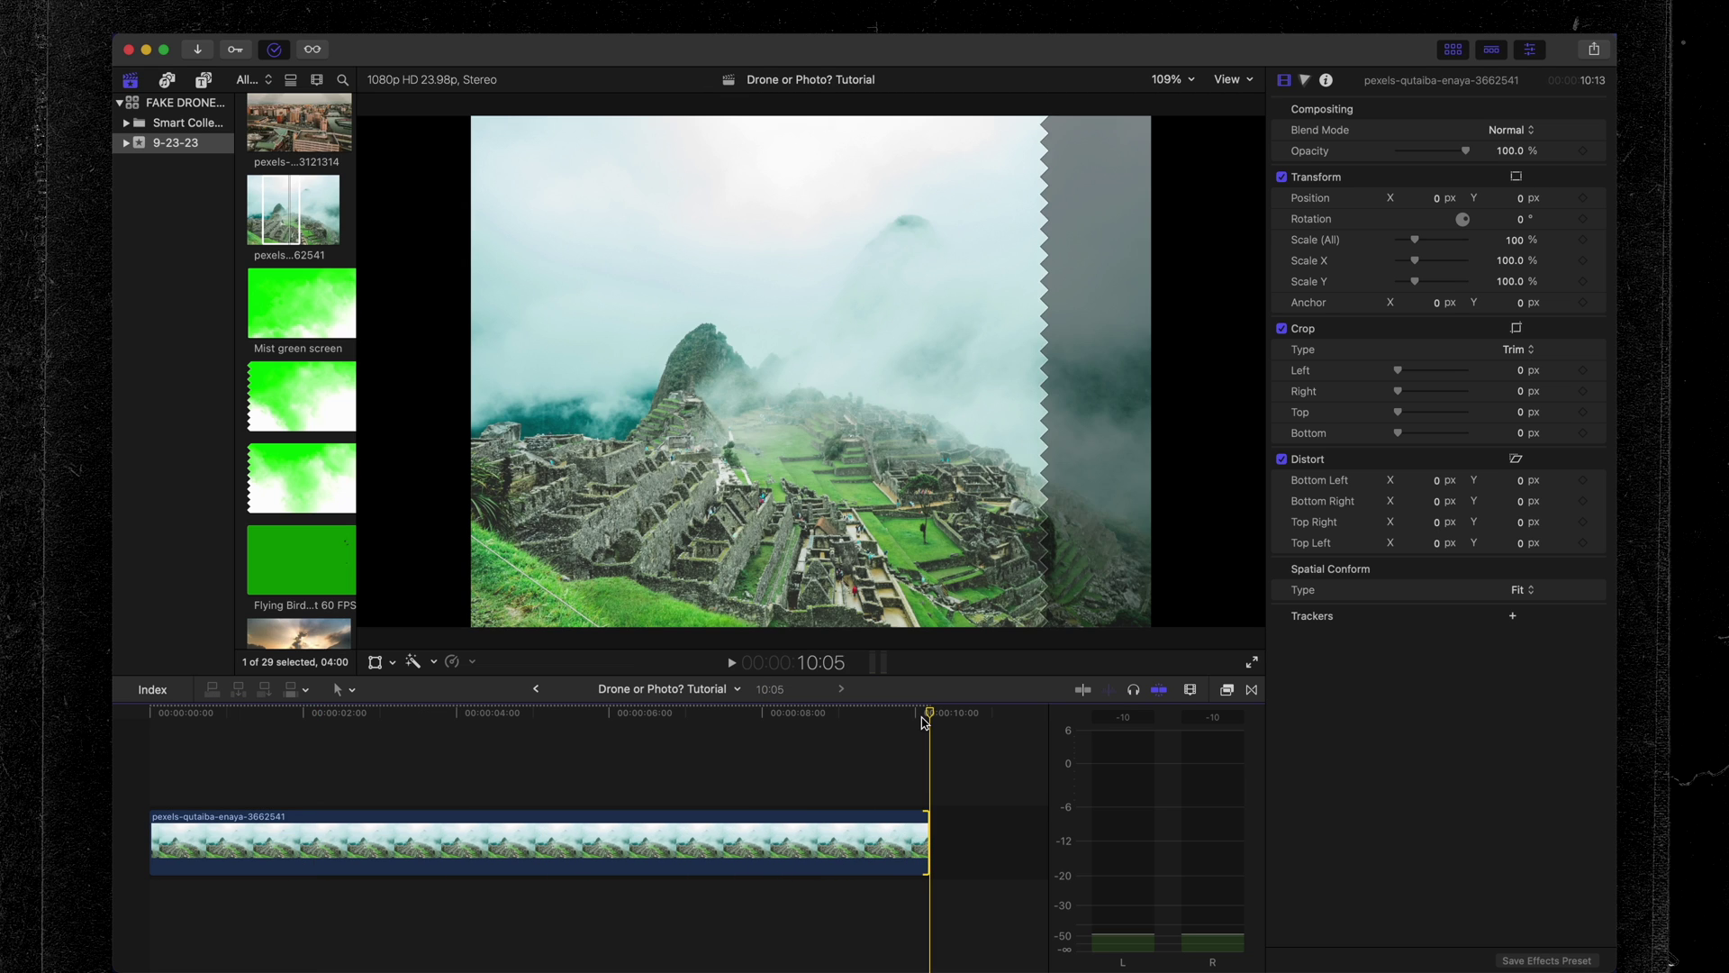
left_click_drag(932, 714, 149, 711)
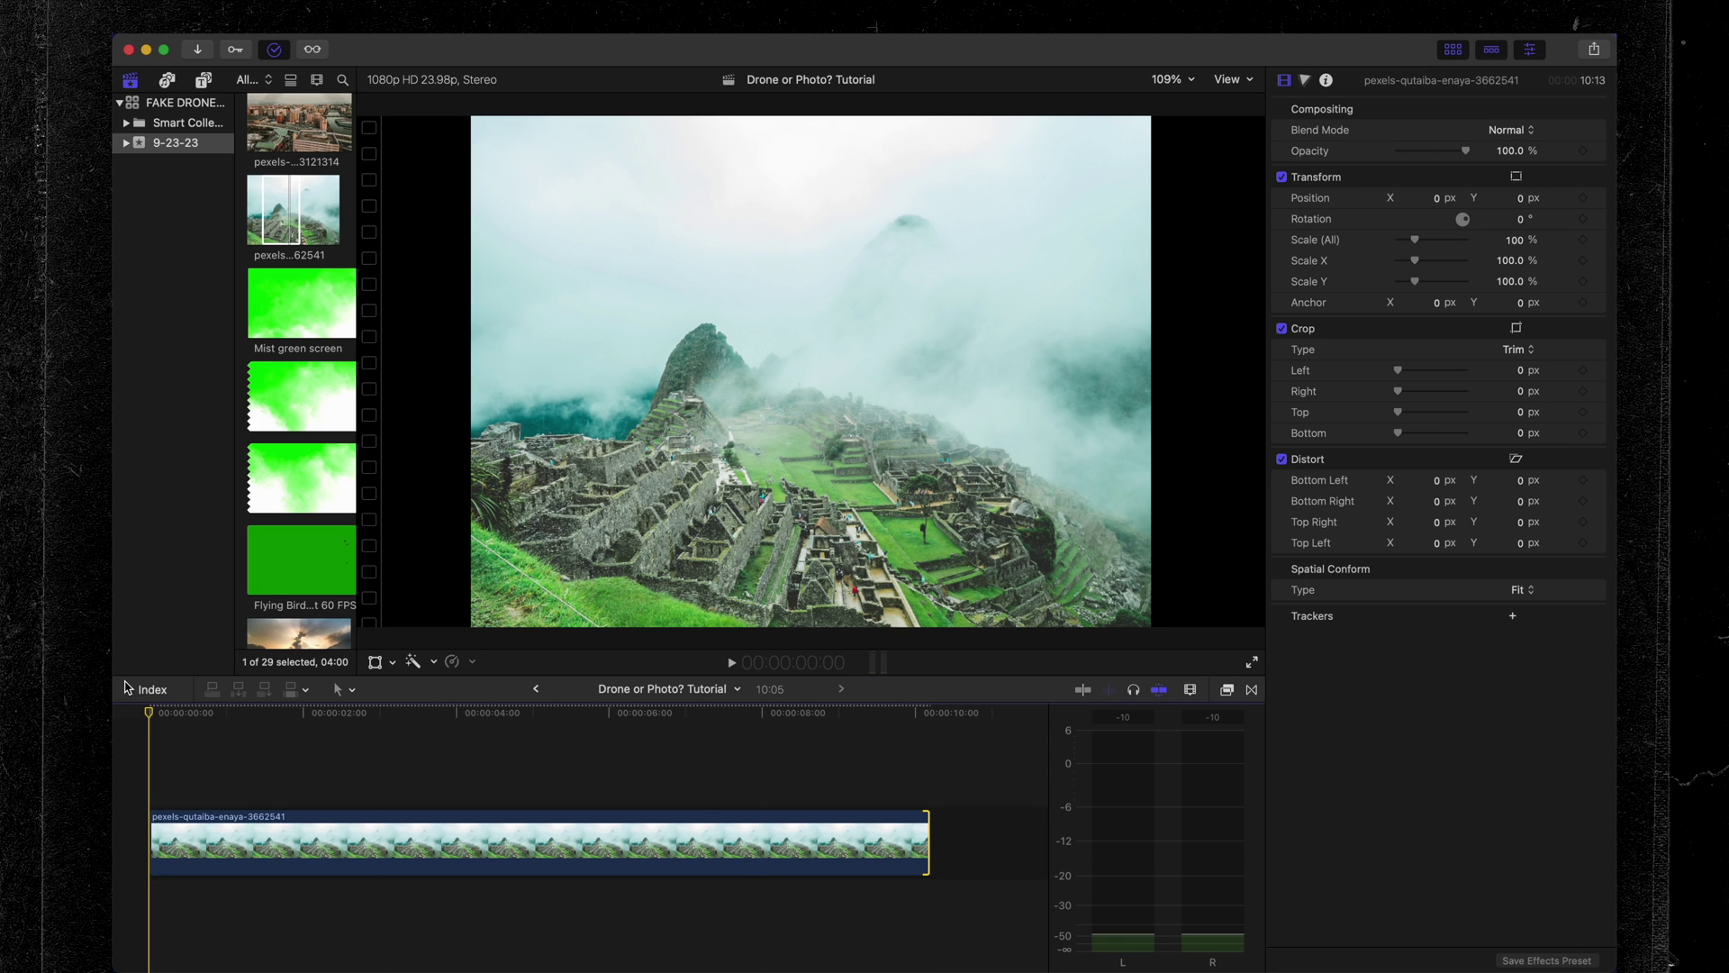
left_click(189, 825)
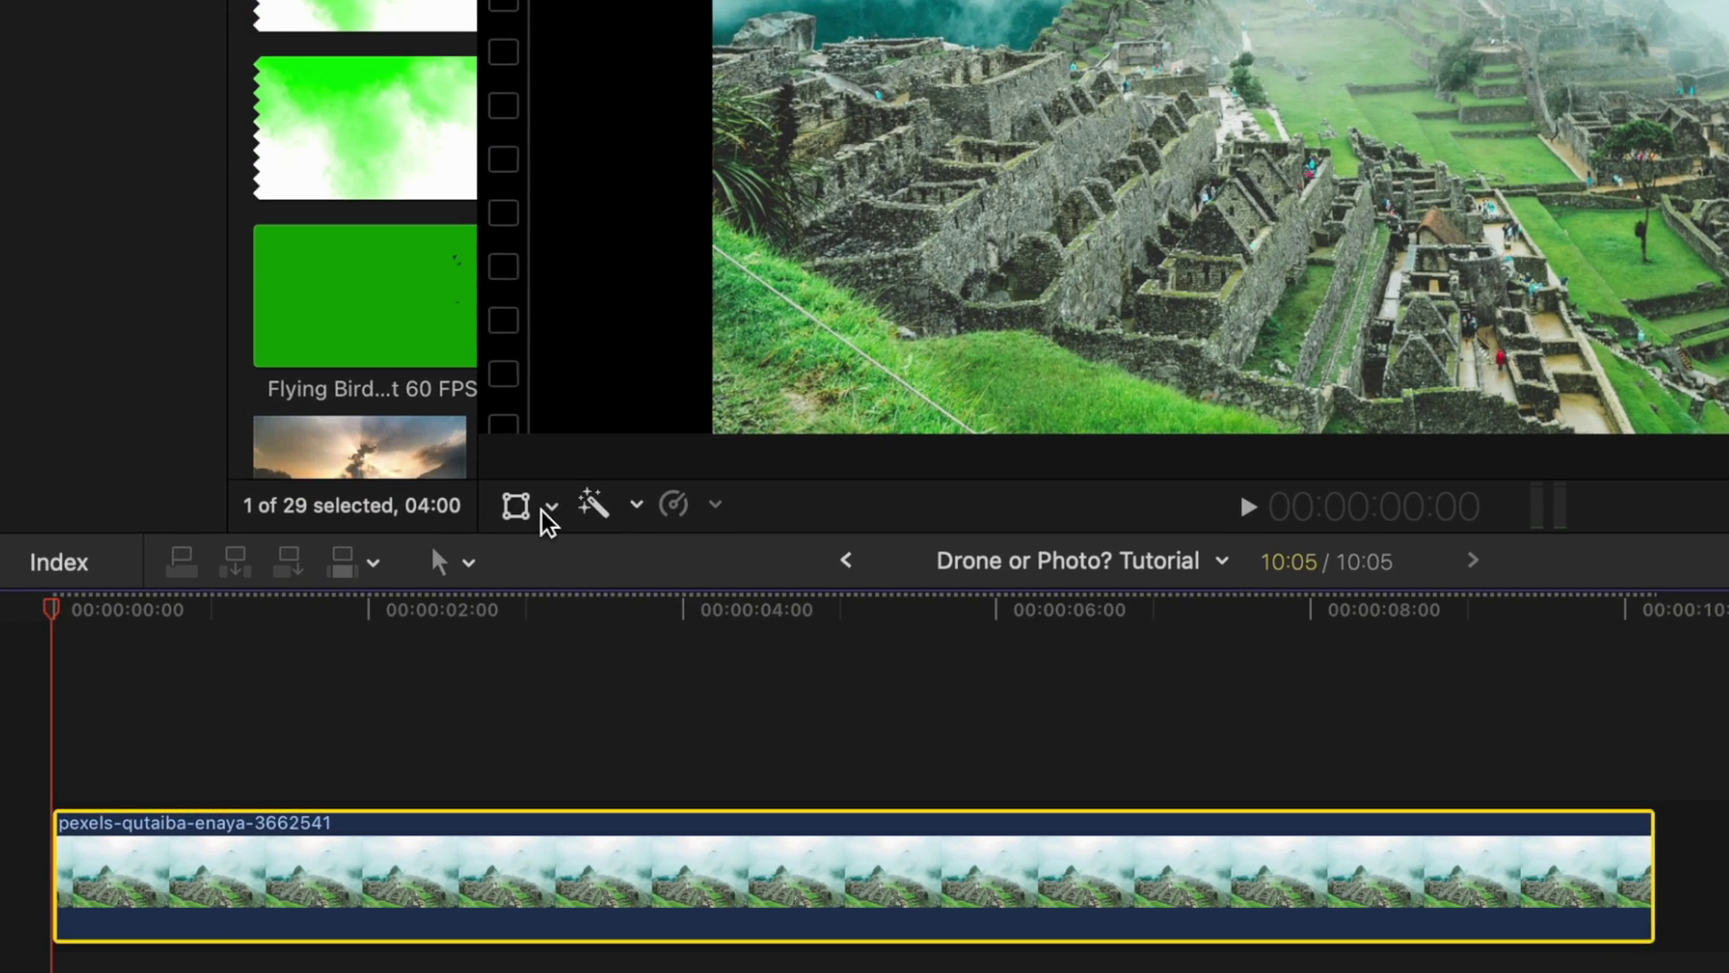
left_click(549, 506)
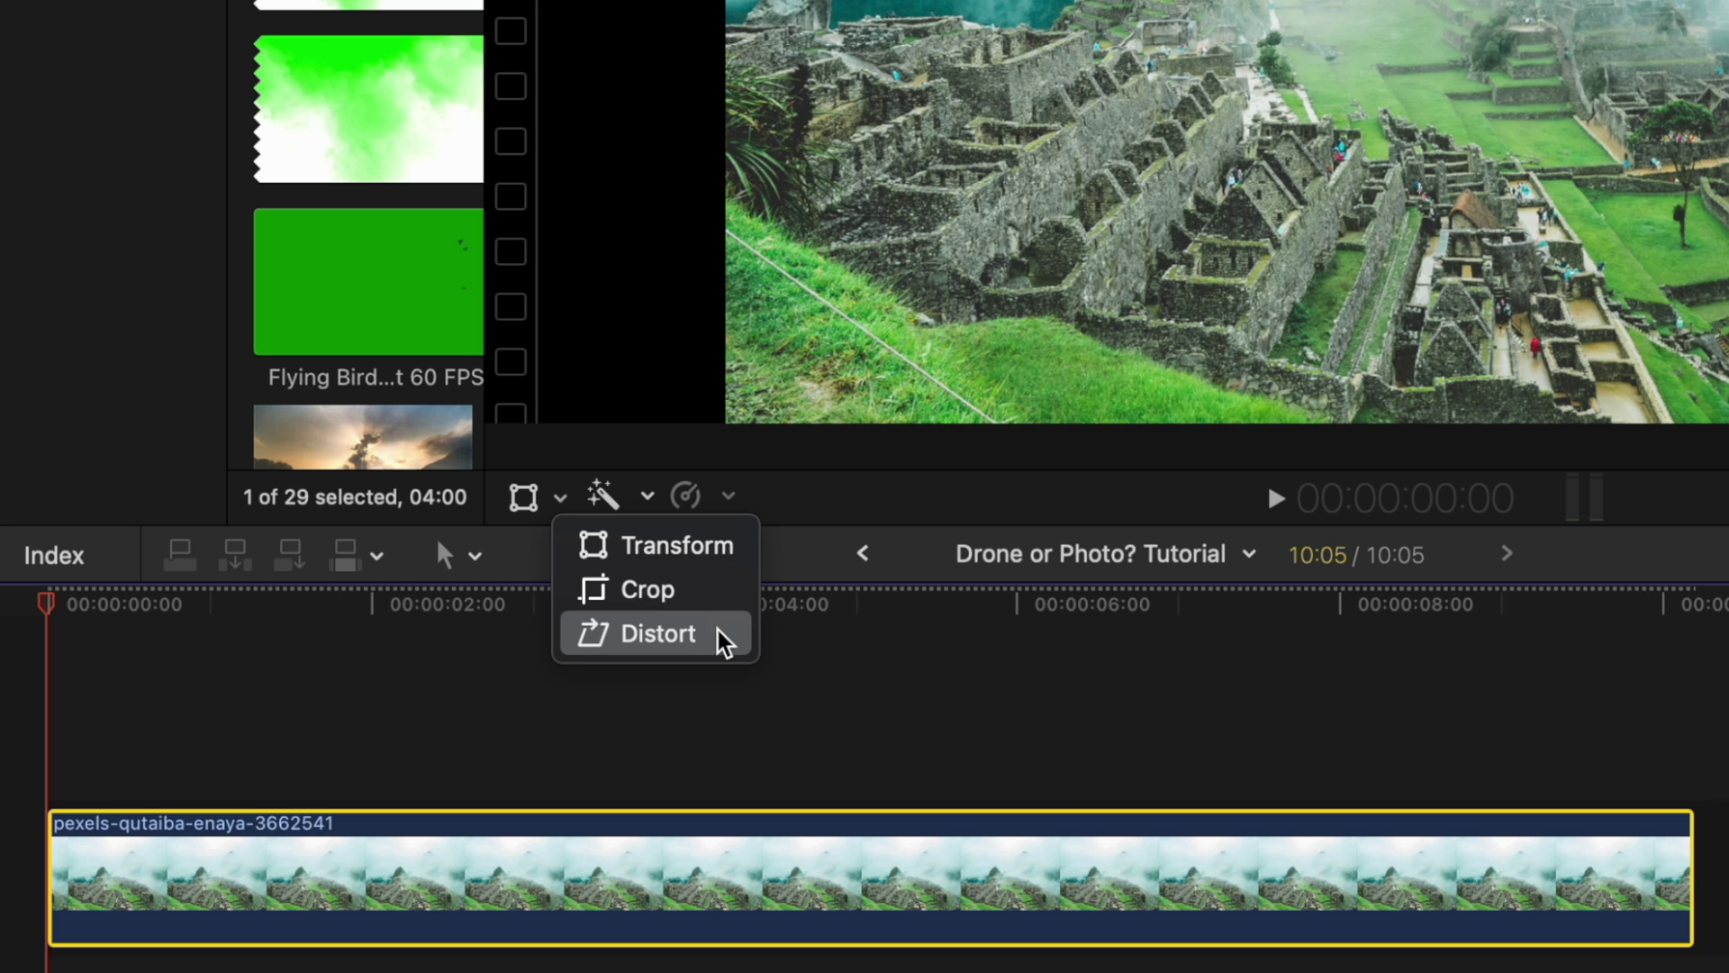
Switch the viewer to Distort mode, test-warp the top-left corner, then undo the warp.
left_click(716, 627)
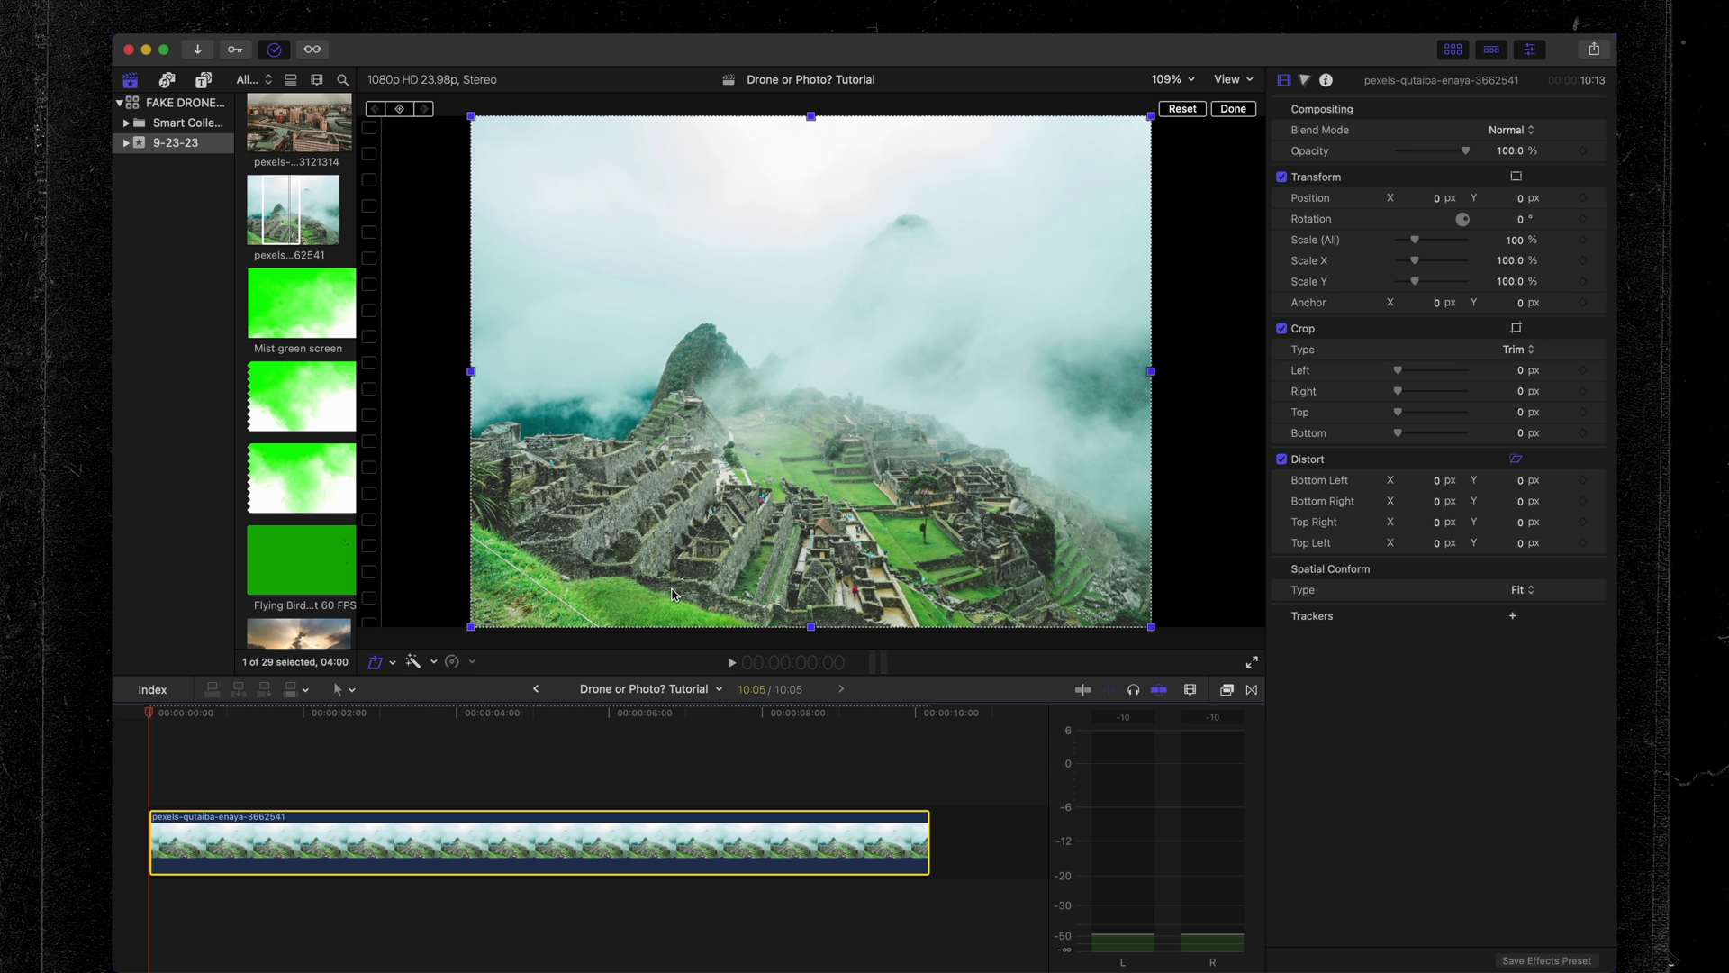
mouse_move(472, 117)
left_mouse_down()
mouse_move(744, 240)
mouse_move(515, 262)
mouse_move(444, 187)
mouse_move(586, 231)
mouse_move(484, 119)
left_mouse_up()
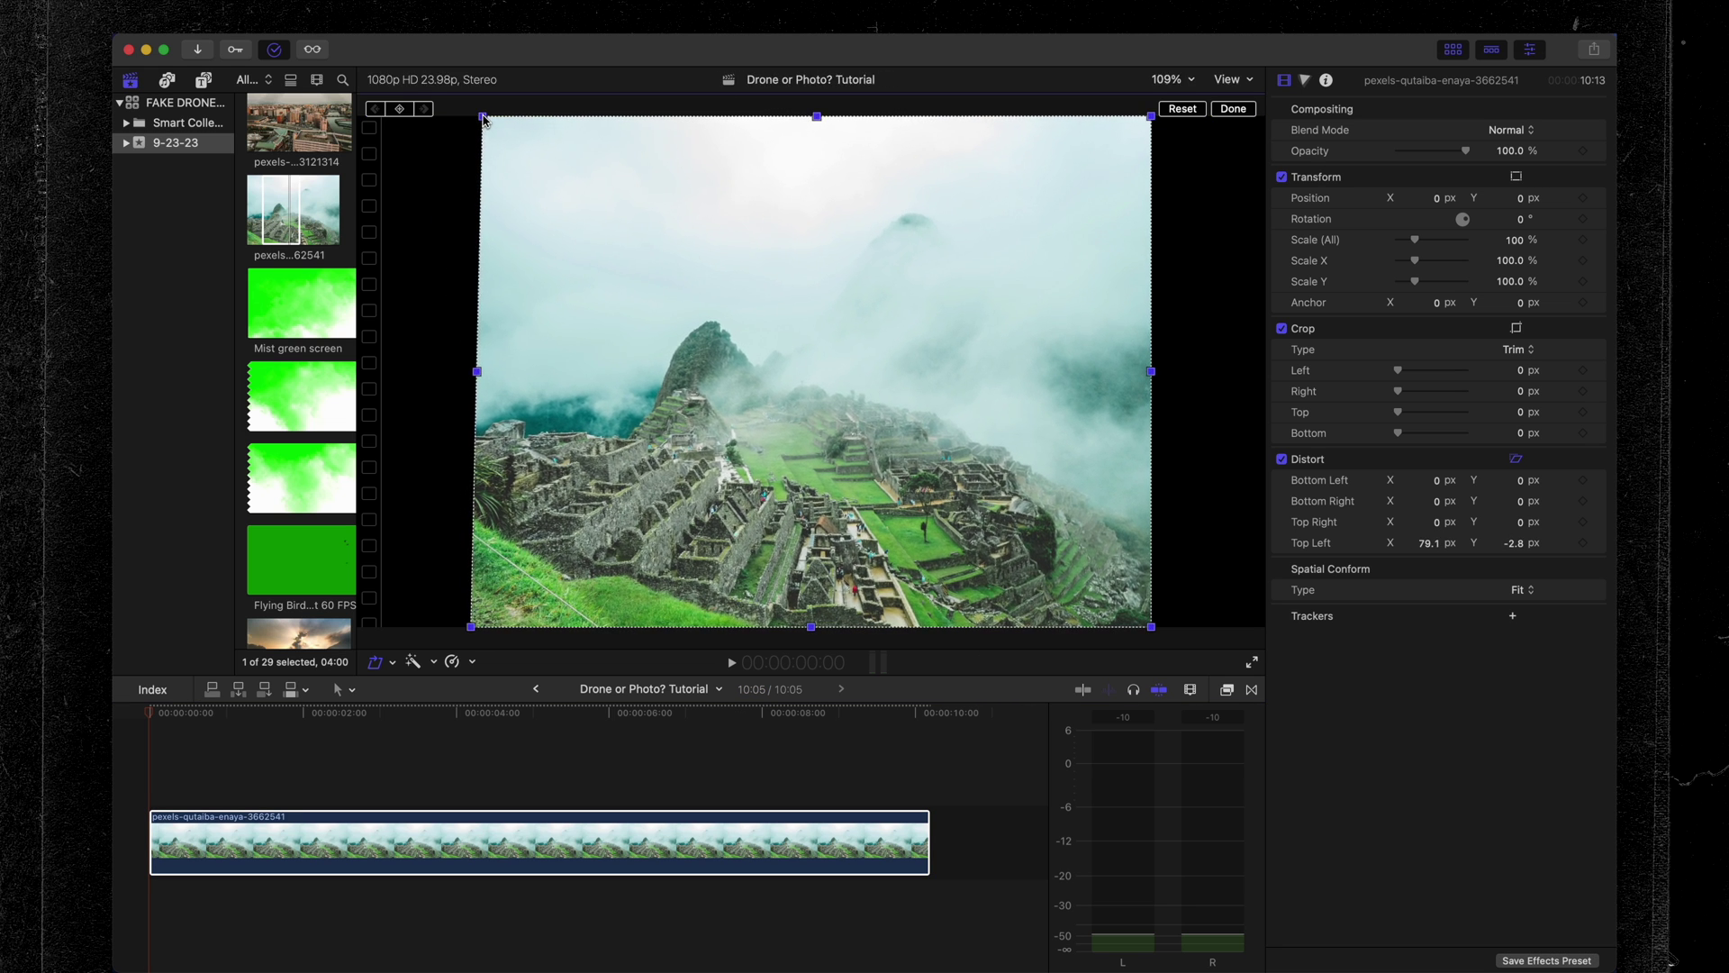
key("super+z")
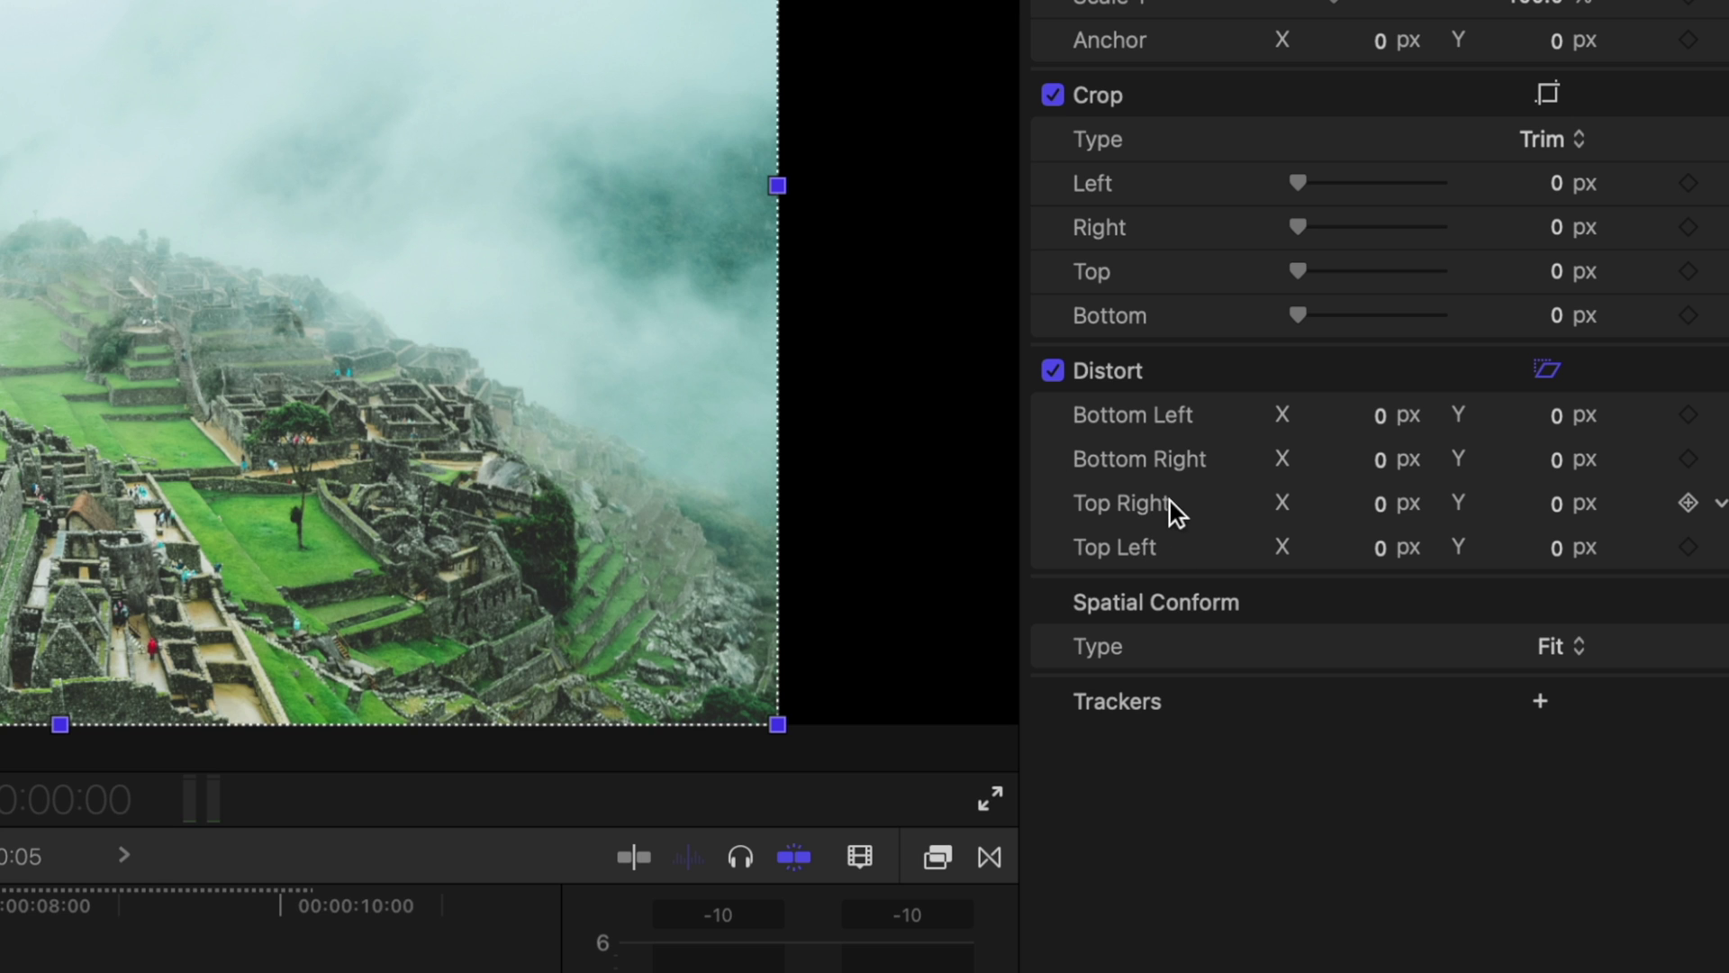
Set Top Right and Top Left distort X to -500 and keyframe them at the clip start.
left_click(1375, 504)
type("-500")
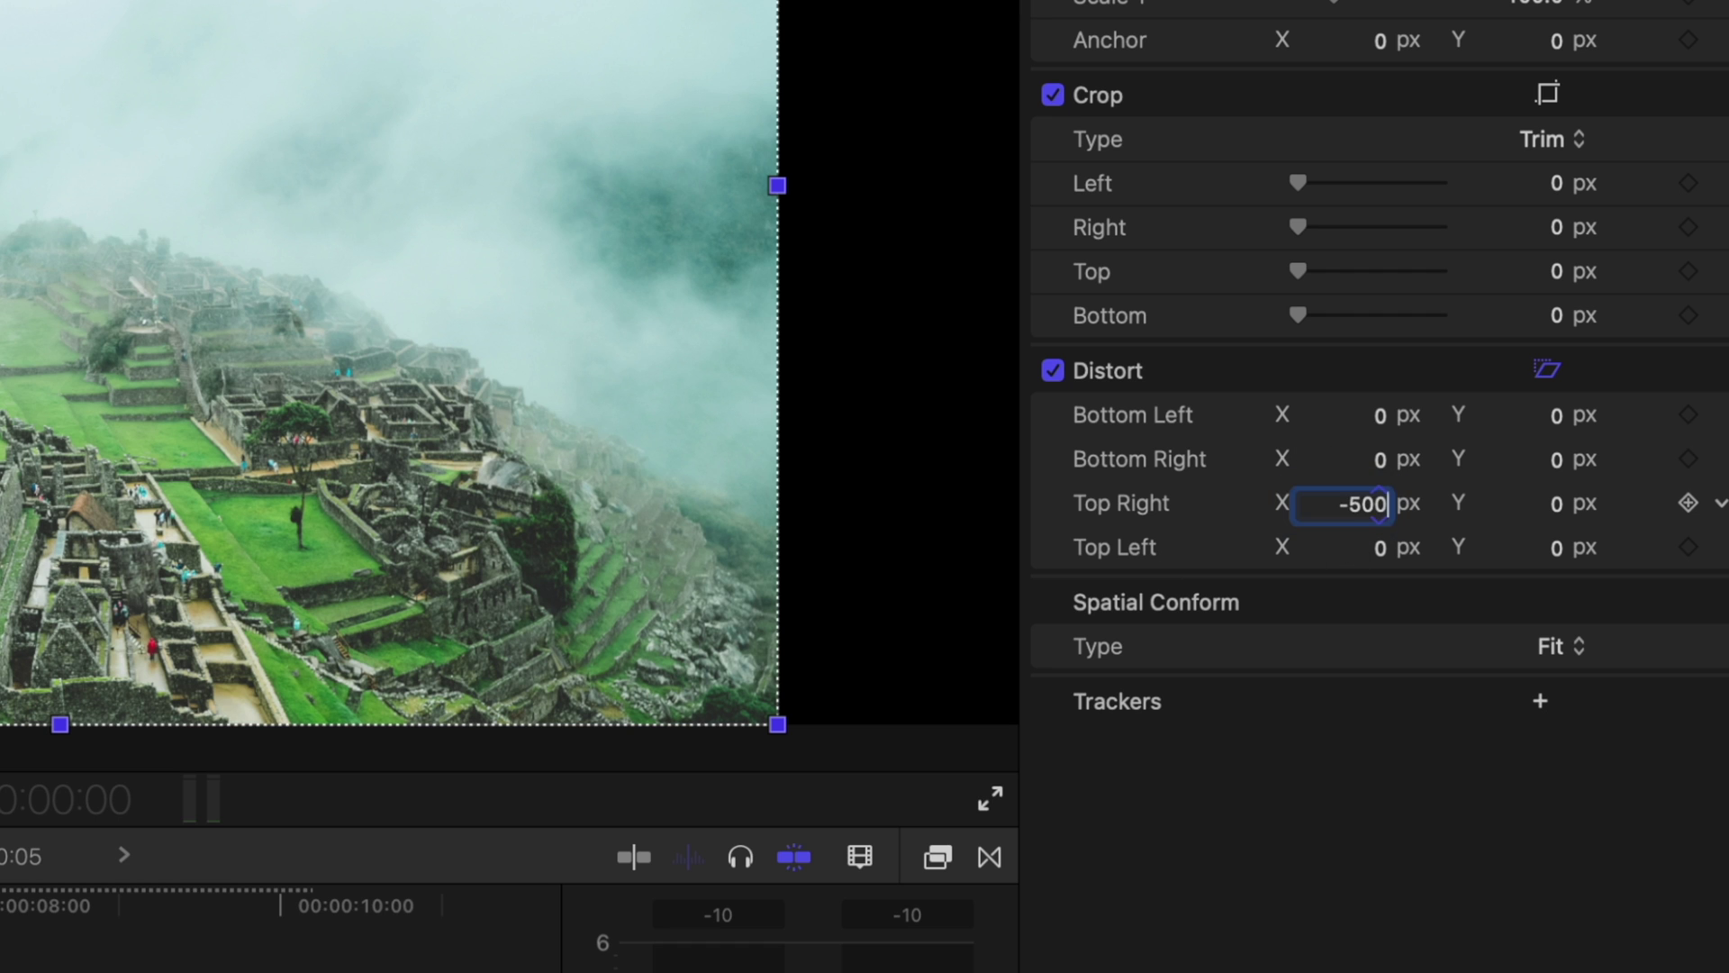
key("Return")
left_click(1382, 549)
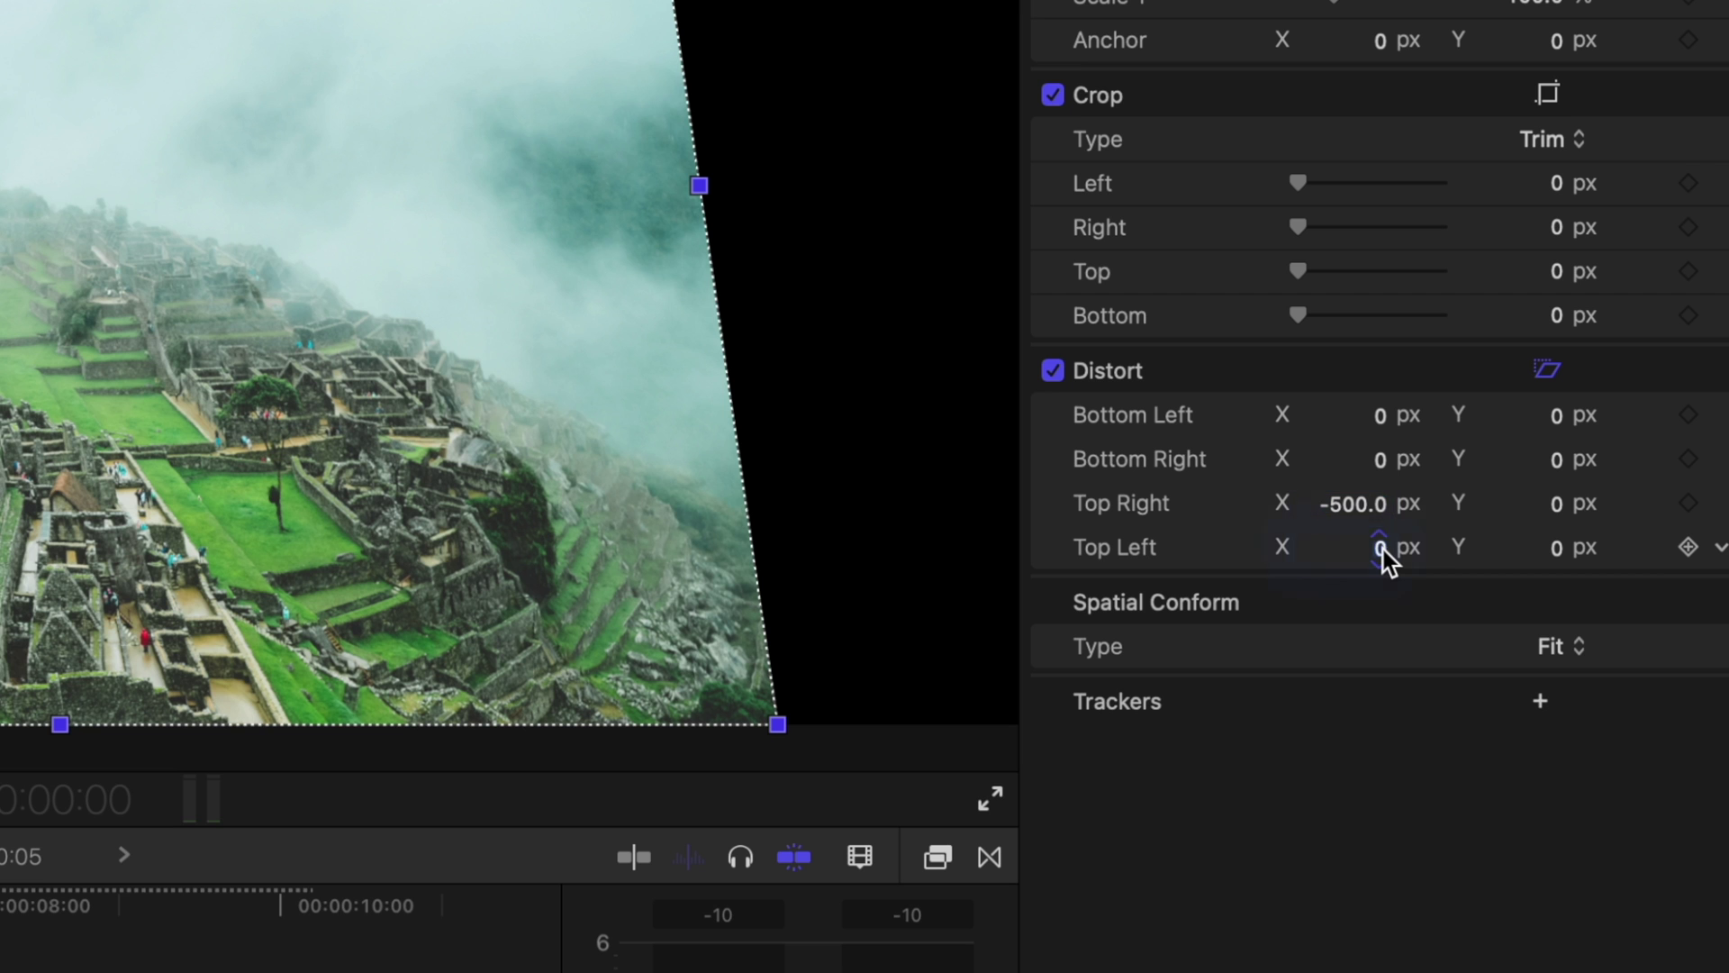
type("-500")
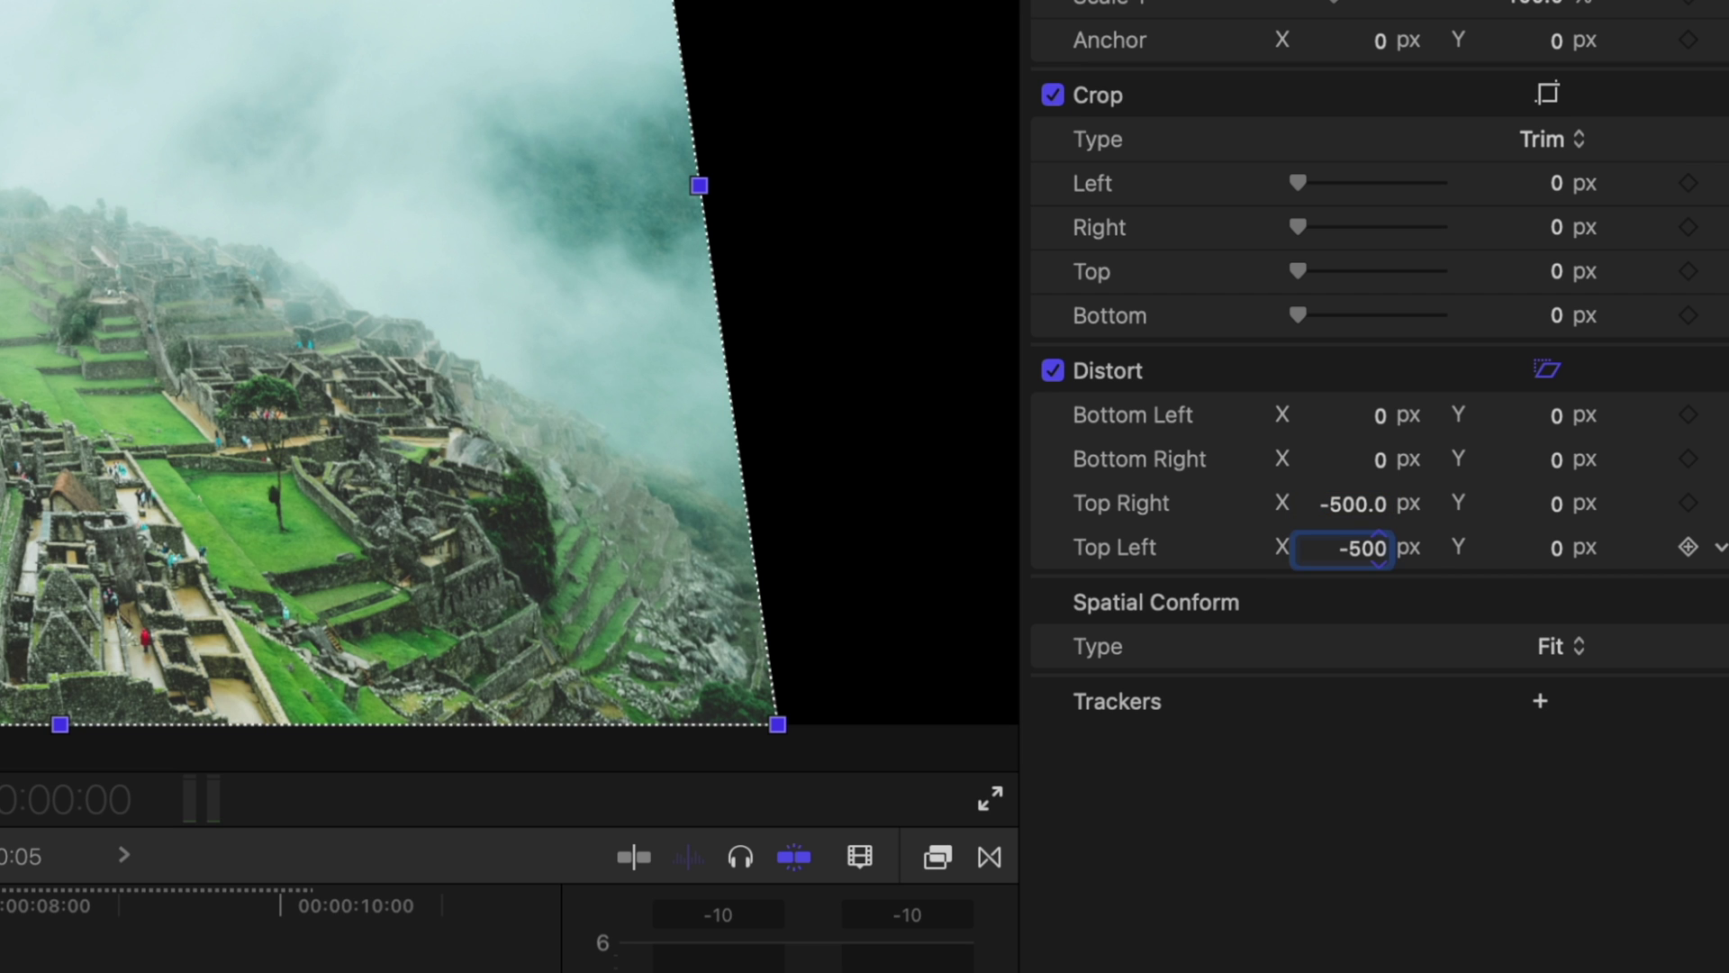
key("Return")
left_click(1688, 503)
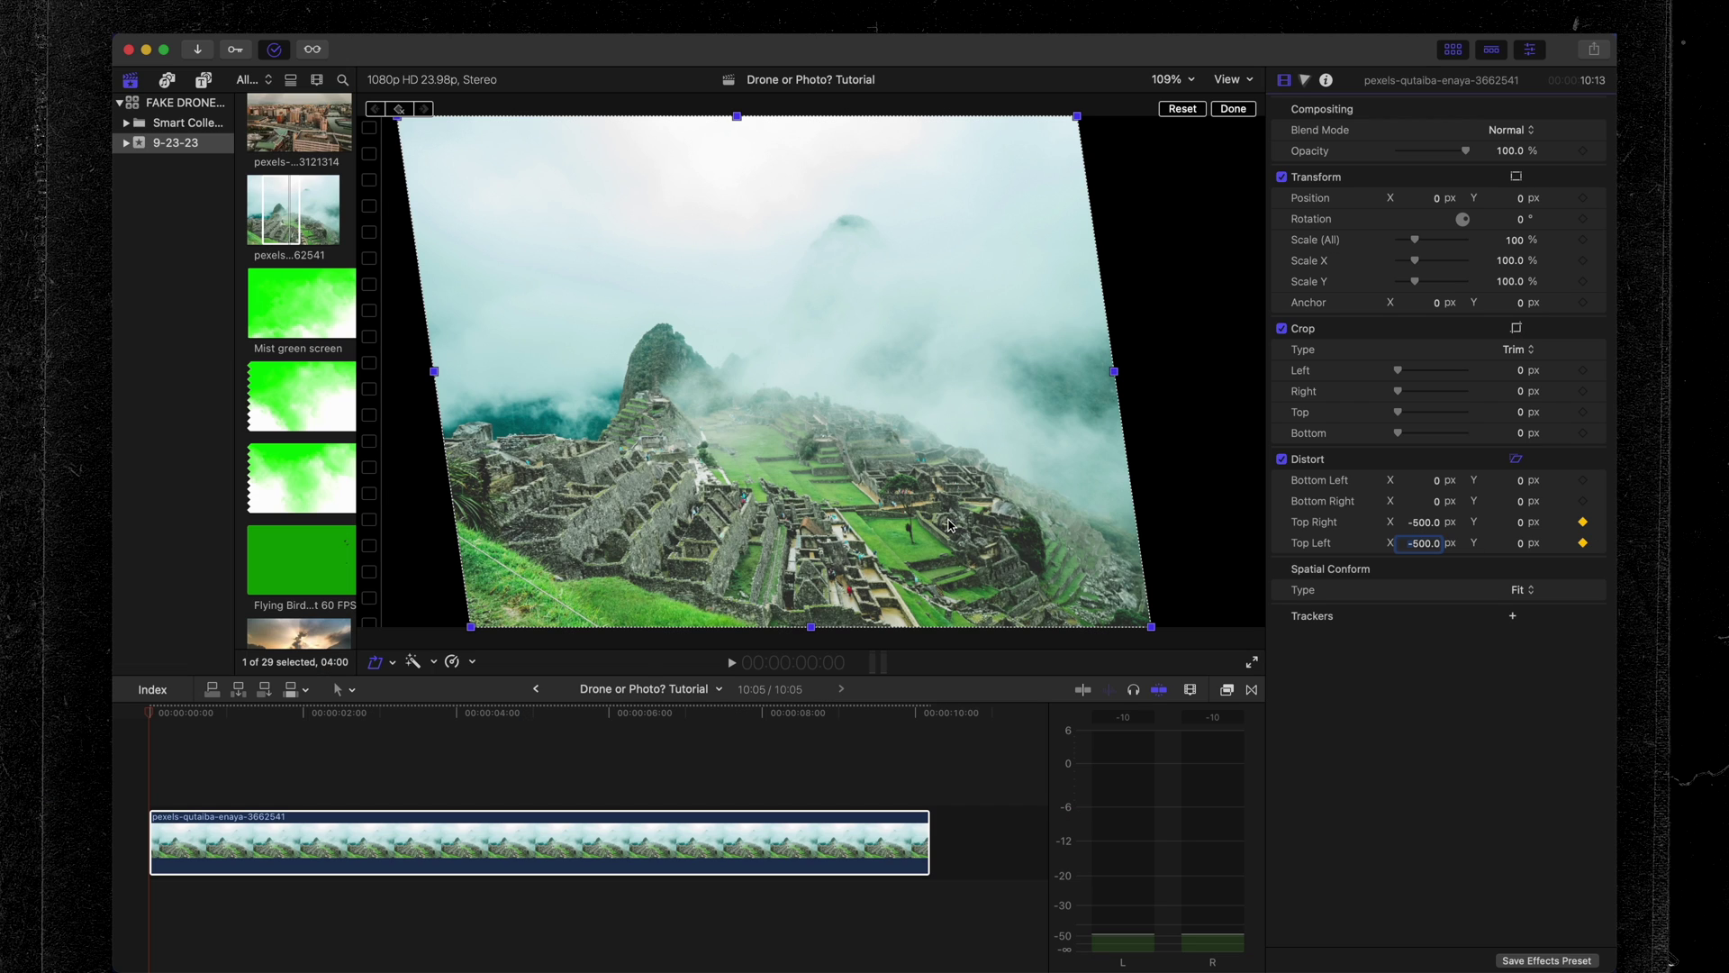
At the clip end set both top corners' X to 500, then play the animation from the start.
left_click_drag(136, 717, 926, 714)
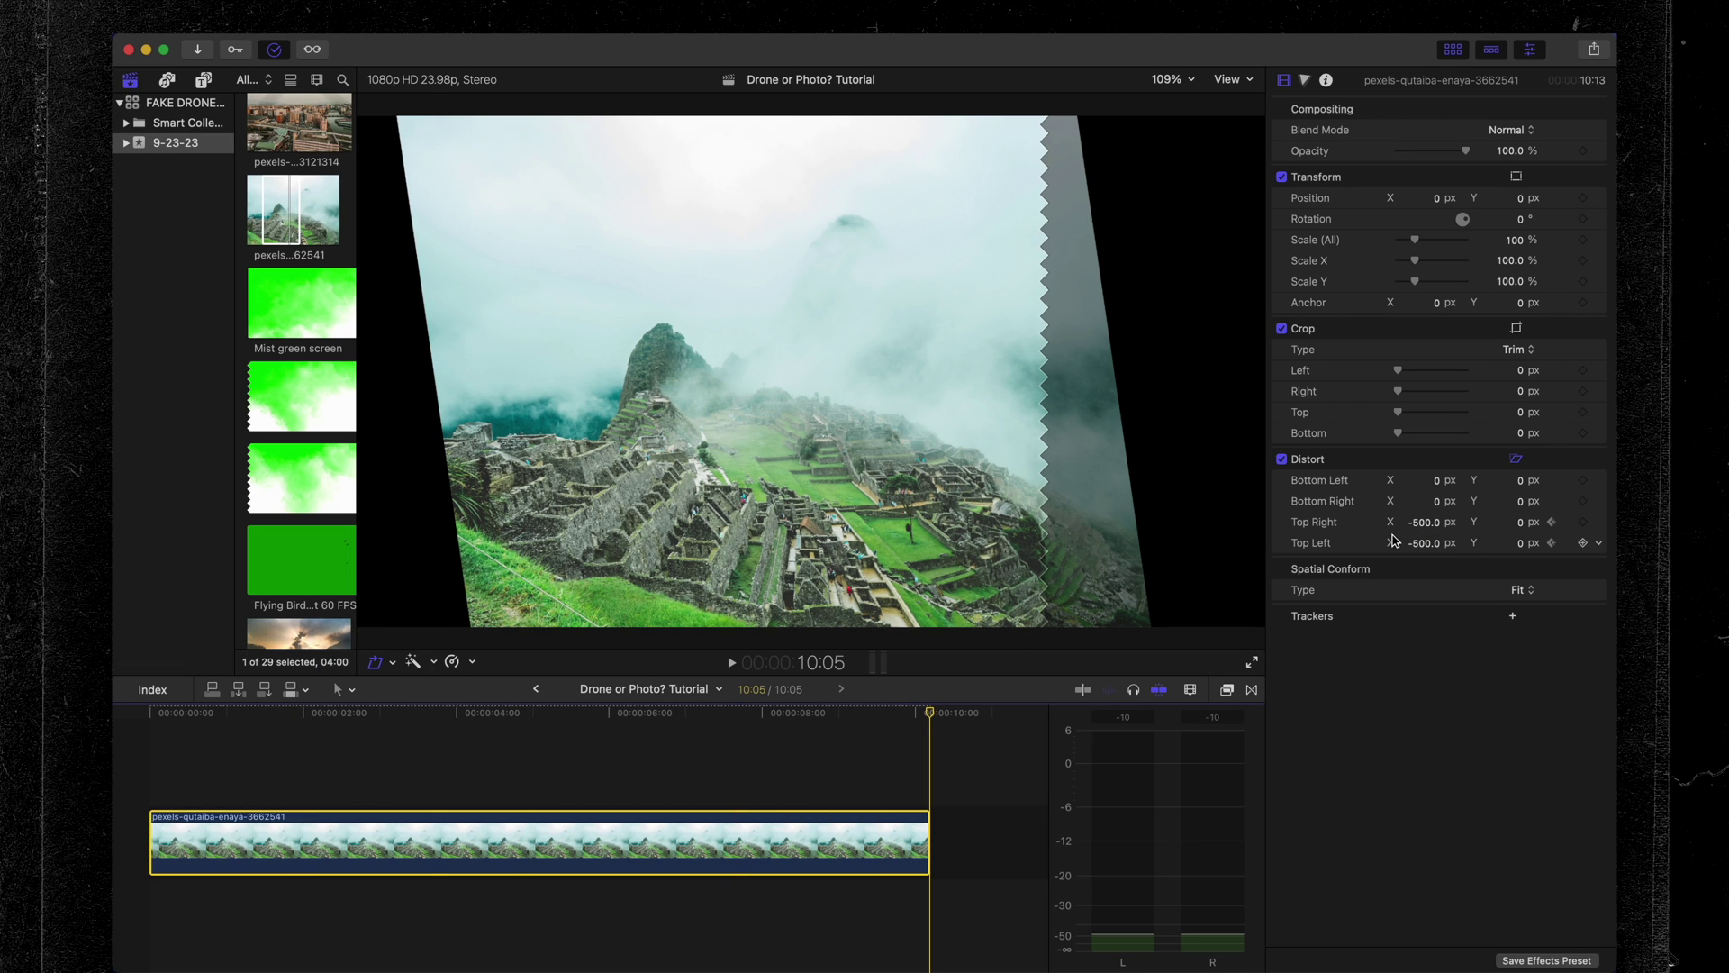
left_click(1424, 524)
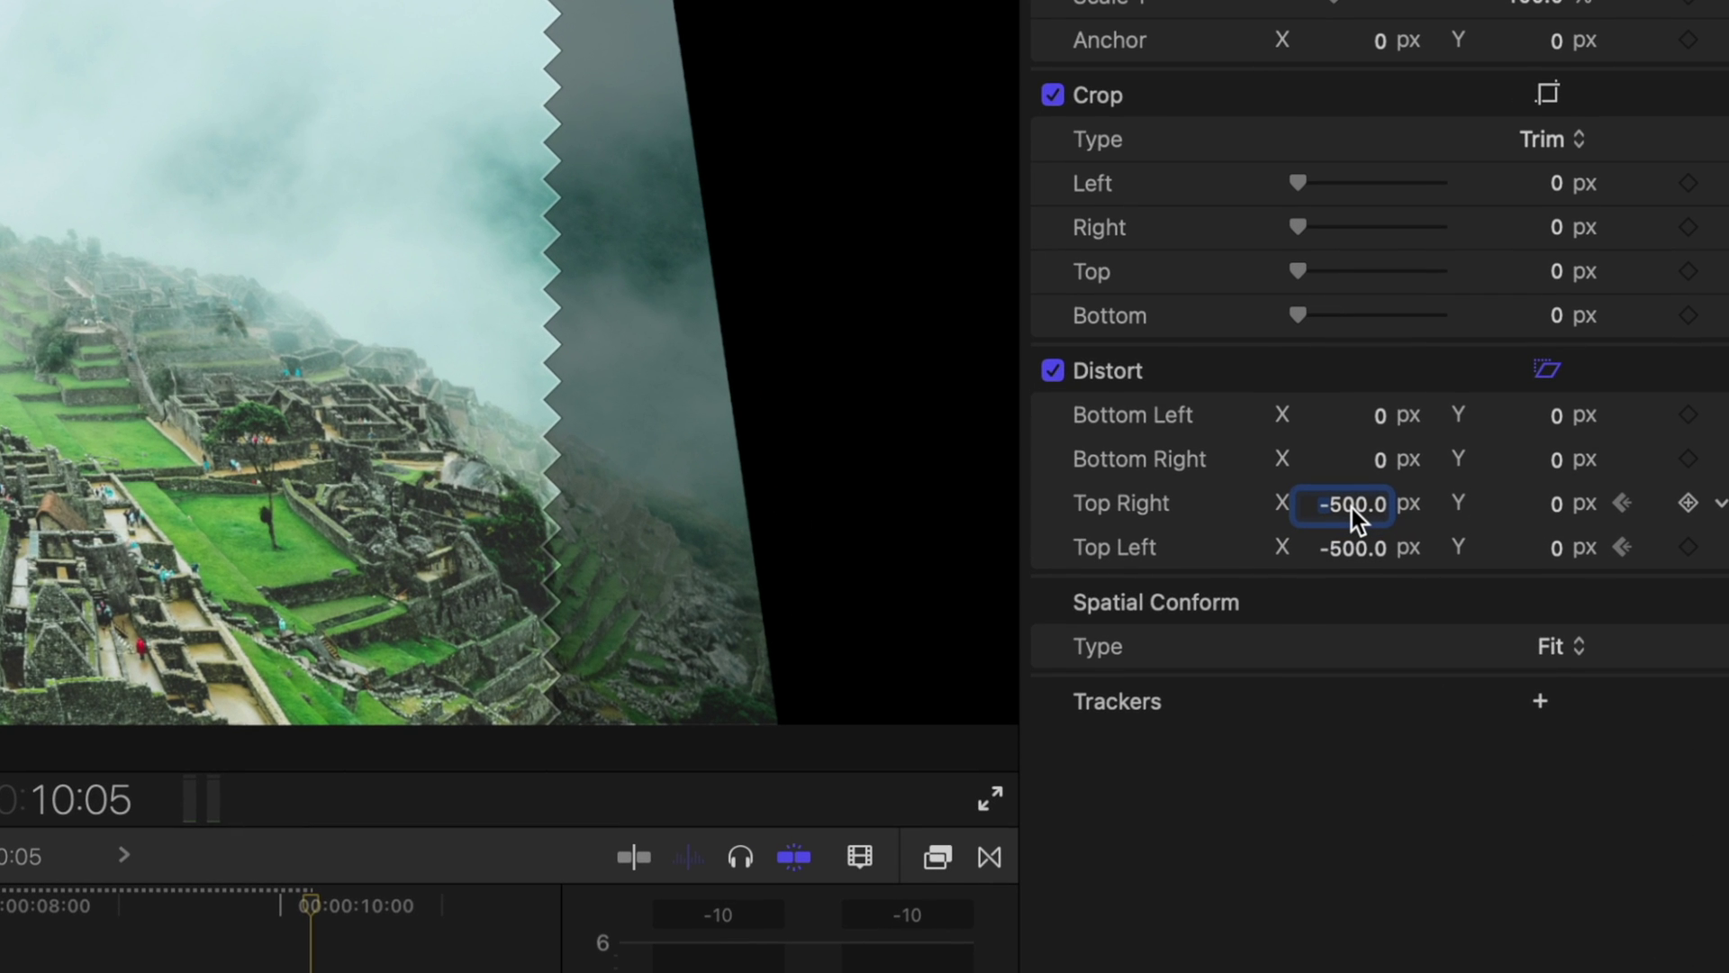
type("500")
key("Return")
left_click(1349, 549)
type("500")
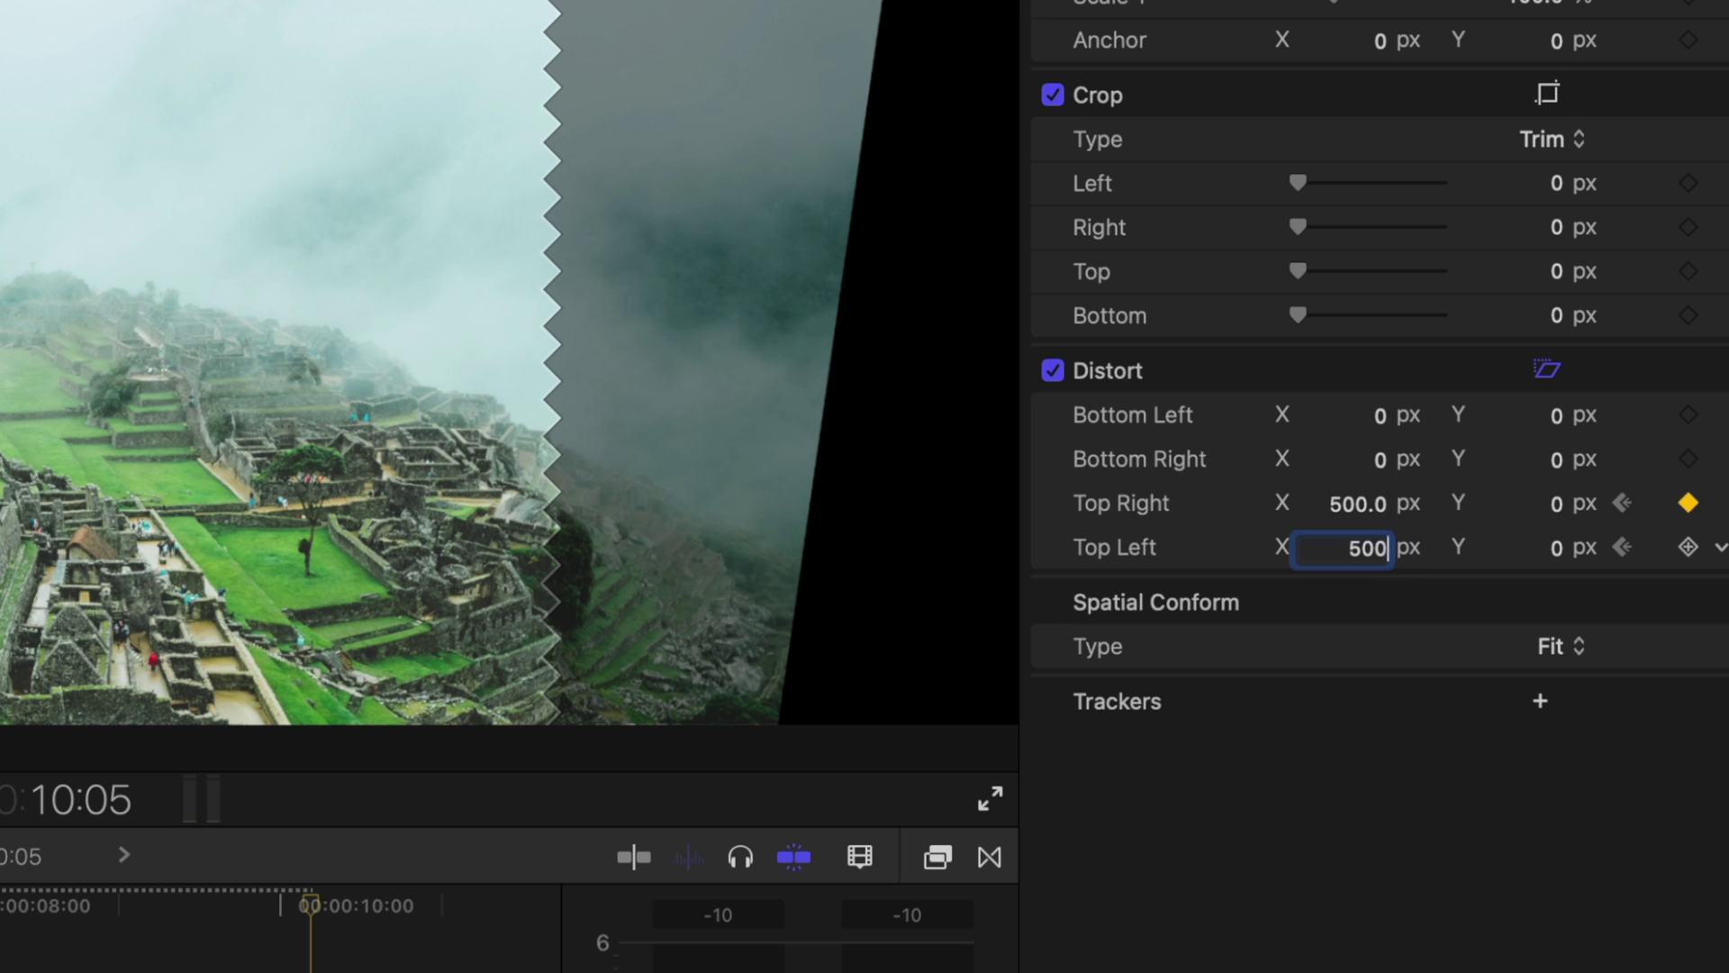
key("Return")
key("Home")
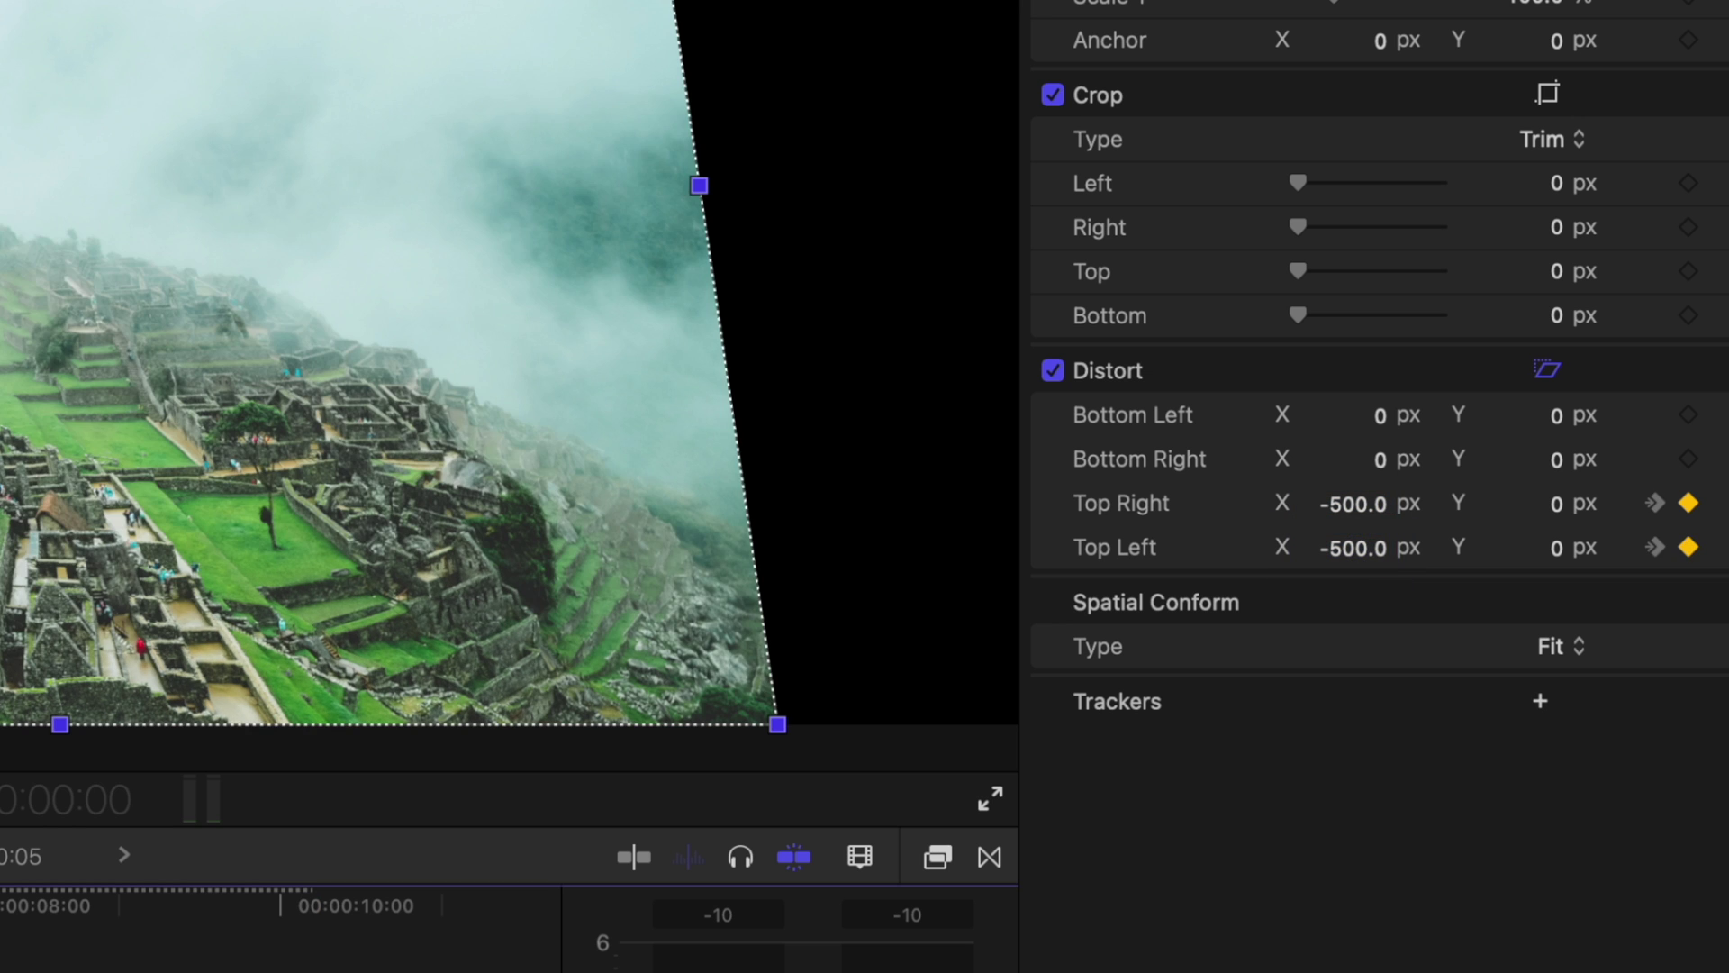
key("space")
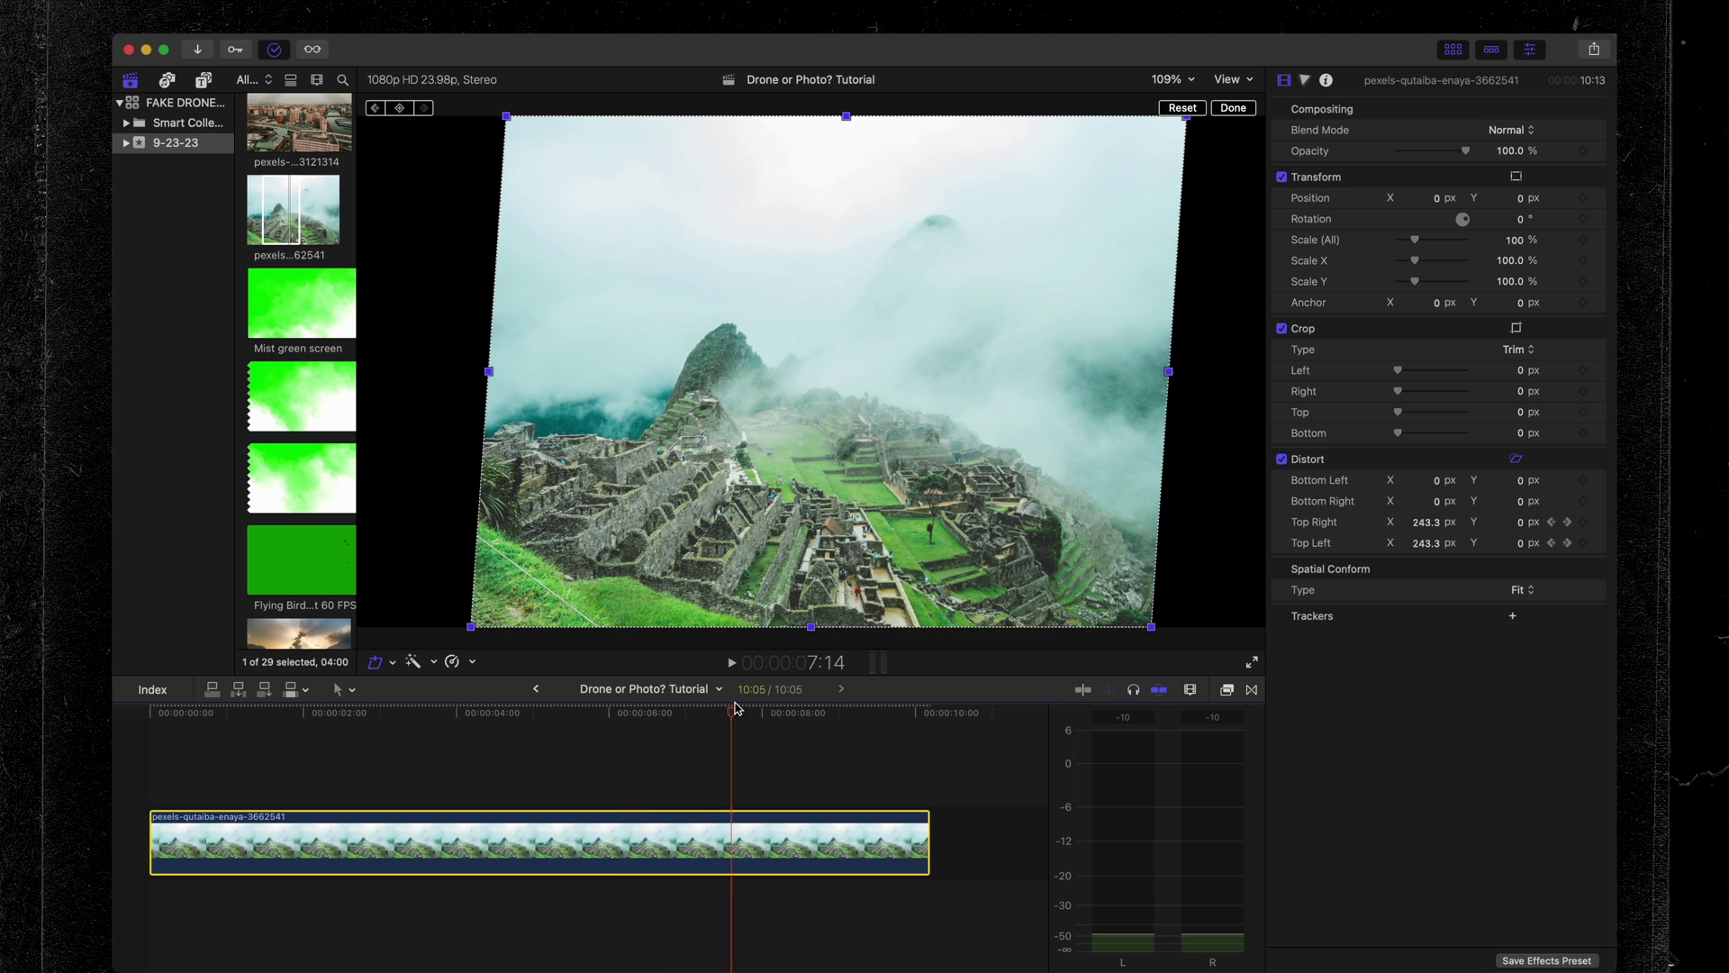
key("Home")
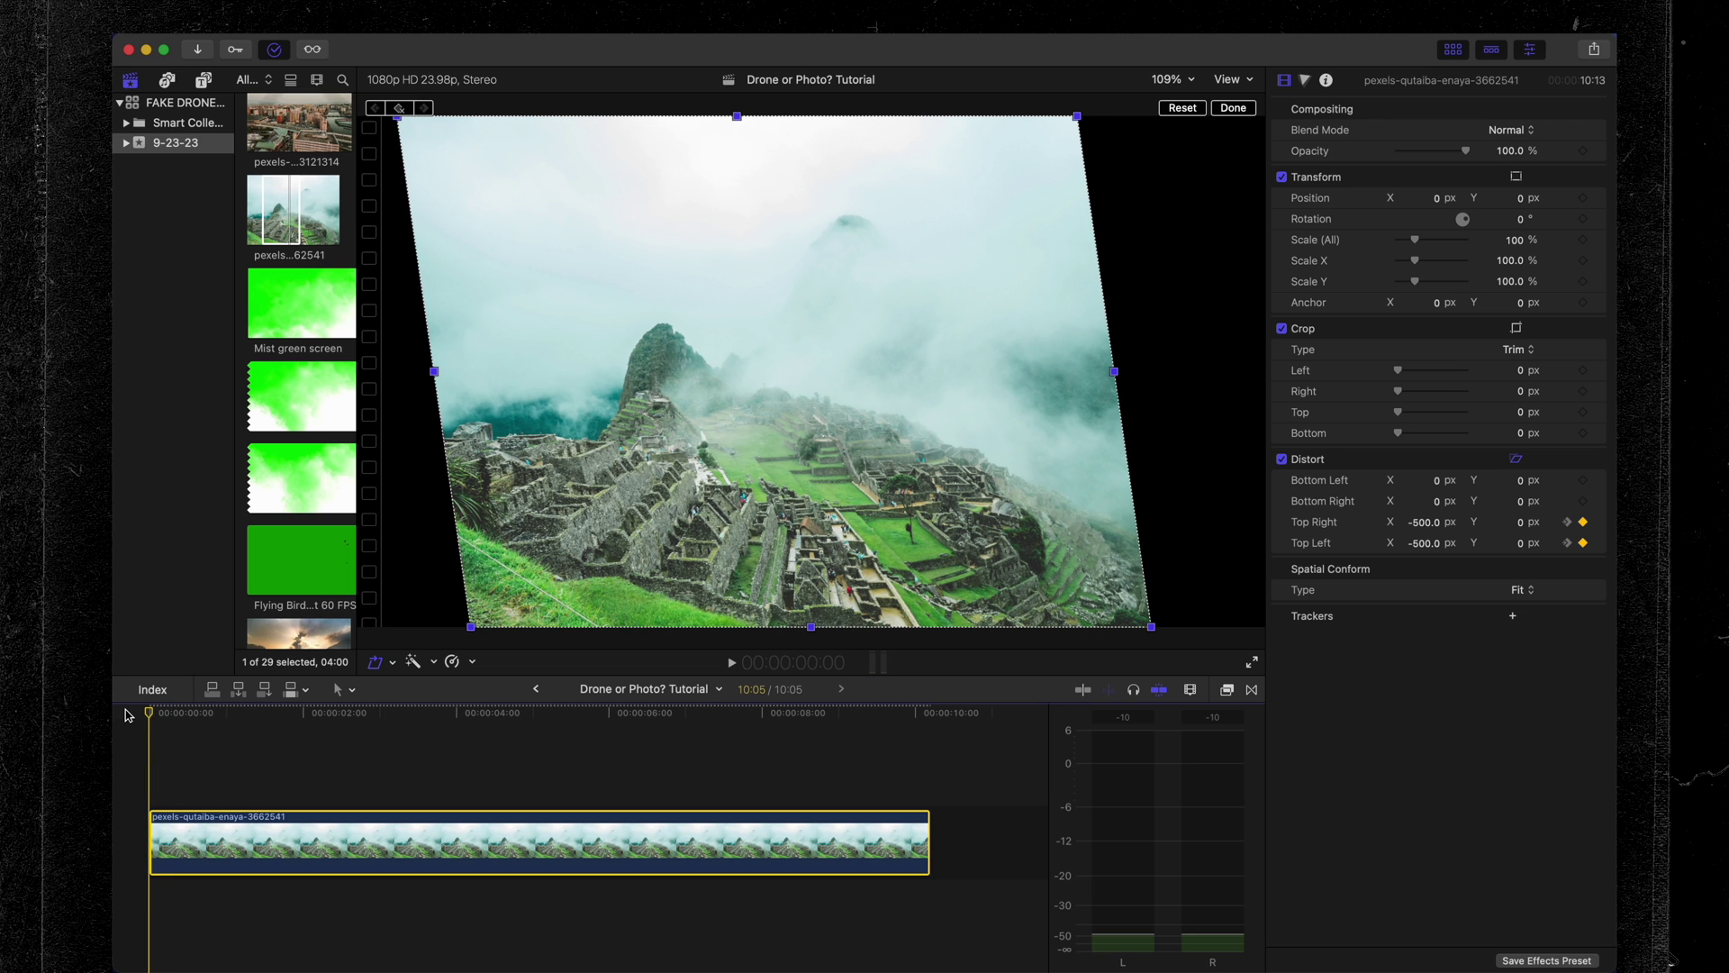
Scale the ruins photo to about 179% and reposition it in the frame with the on-screen Transform controls.
left_click_drag(1417, 245, 1434, 248)
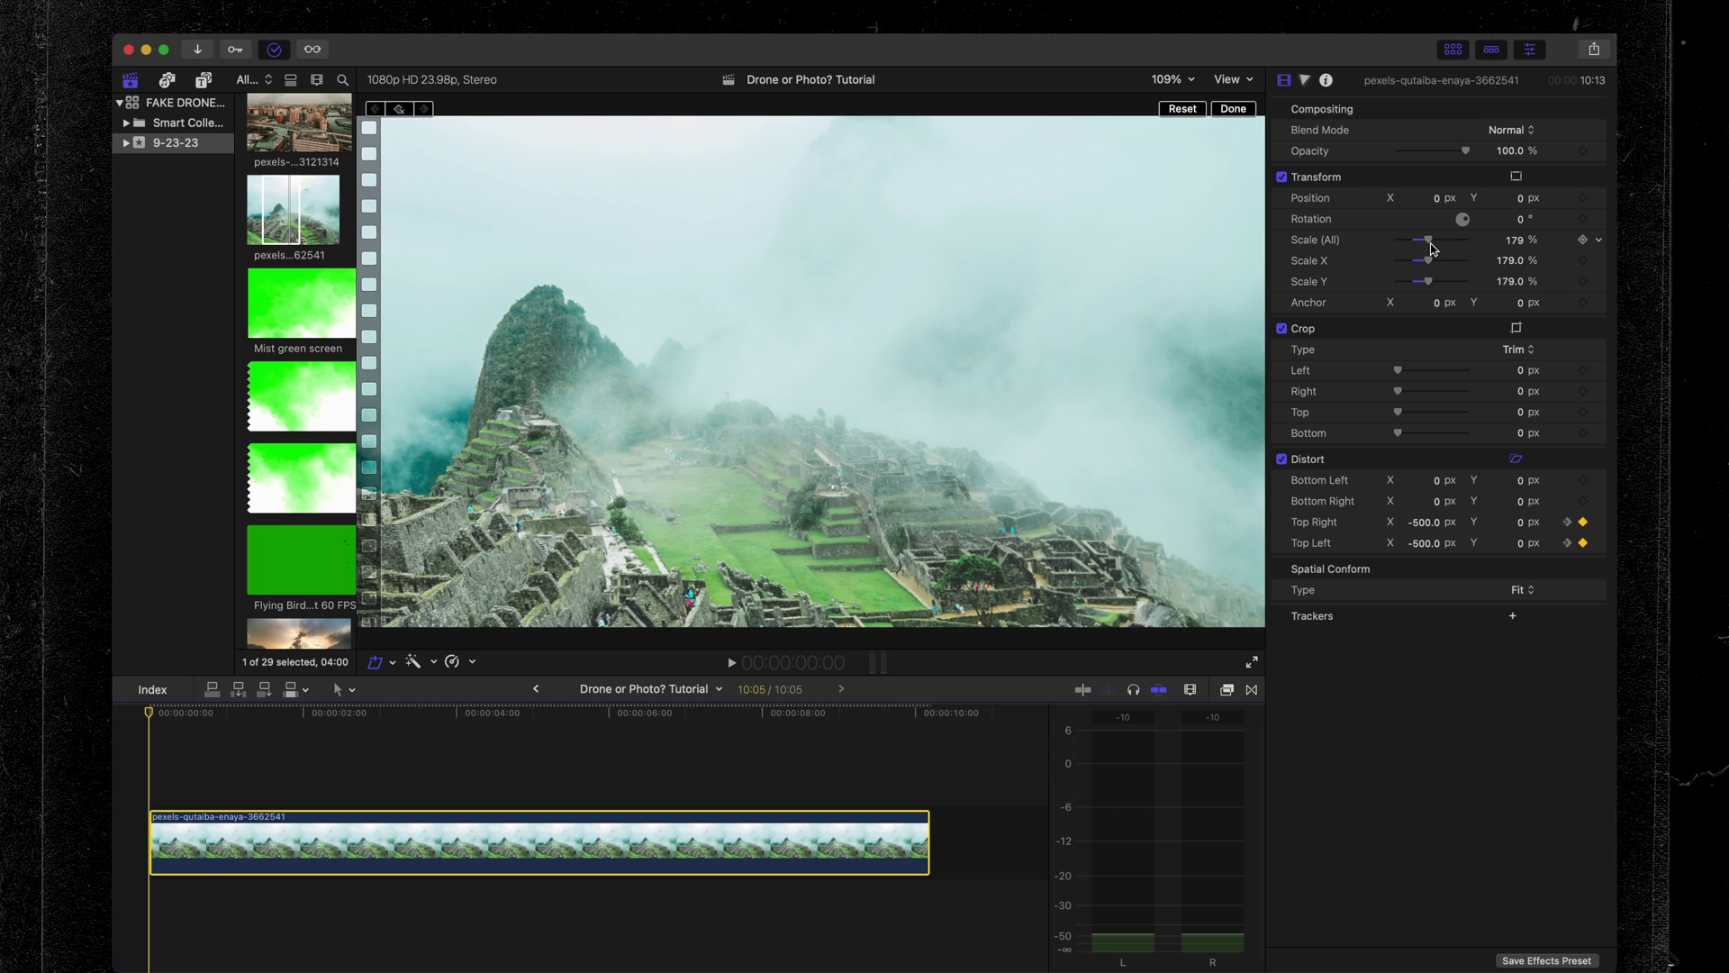
left_click(393, 663)
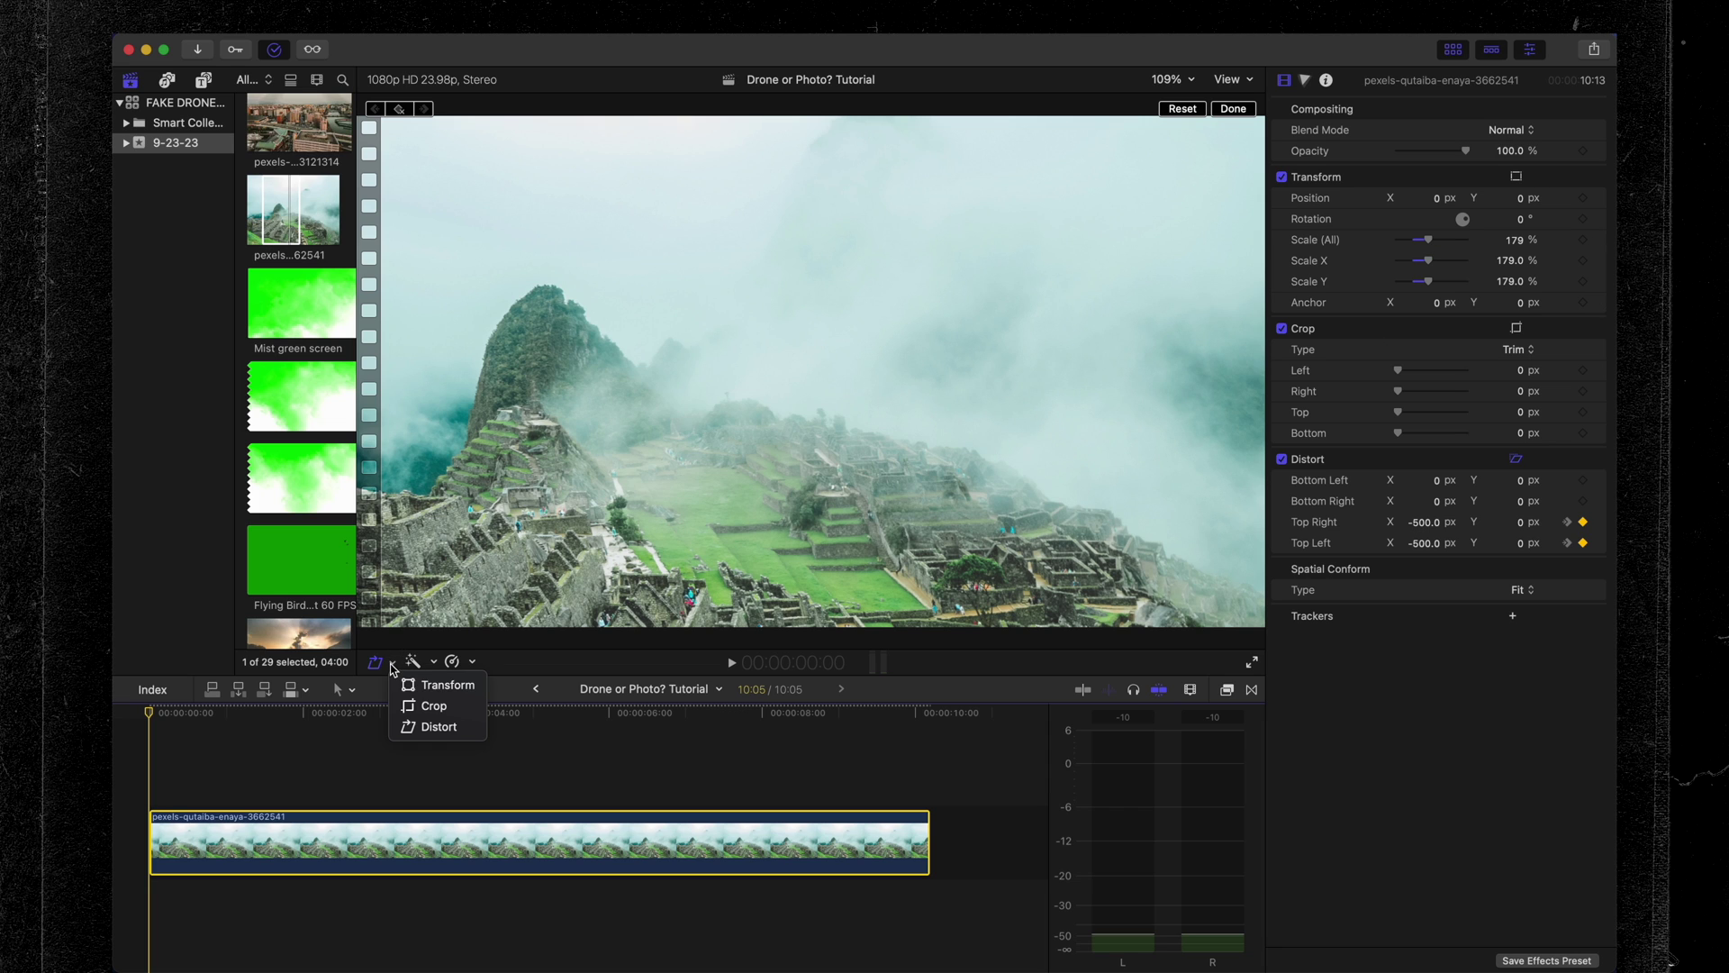
left_click(470, 691)
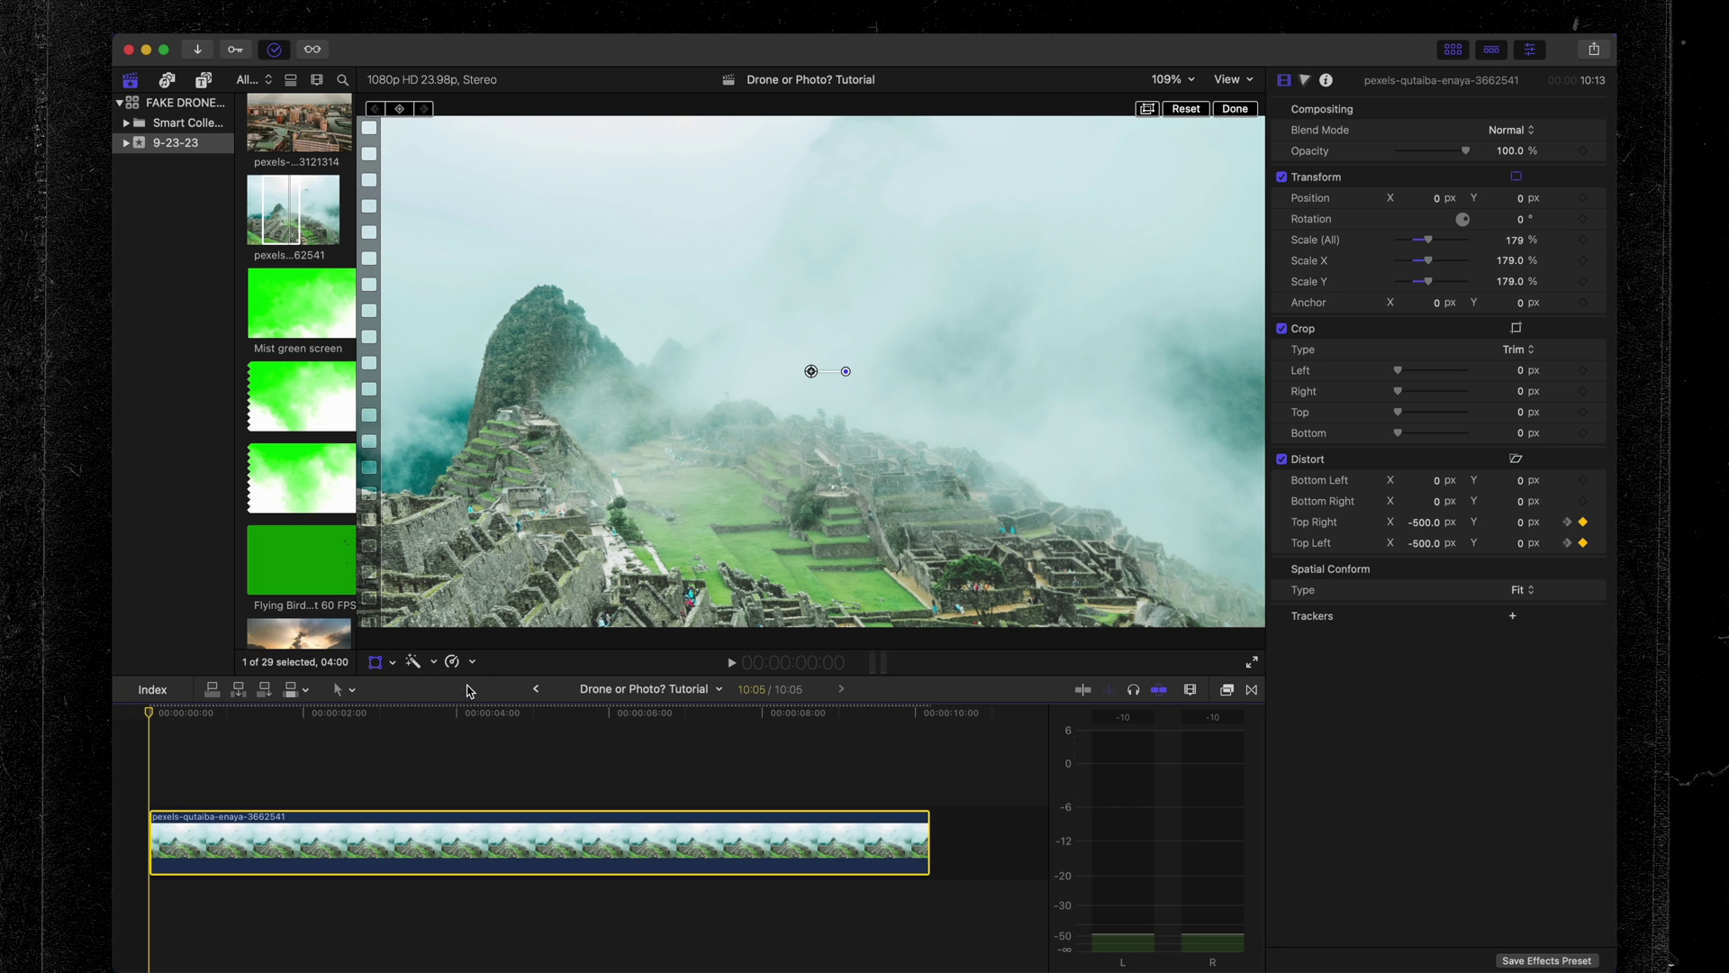
left_click_drag(810, 378, 815, 327)
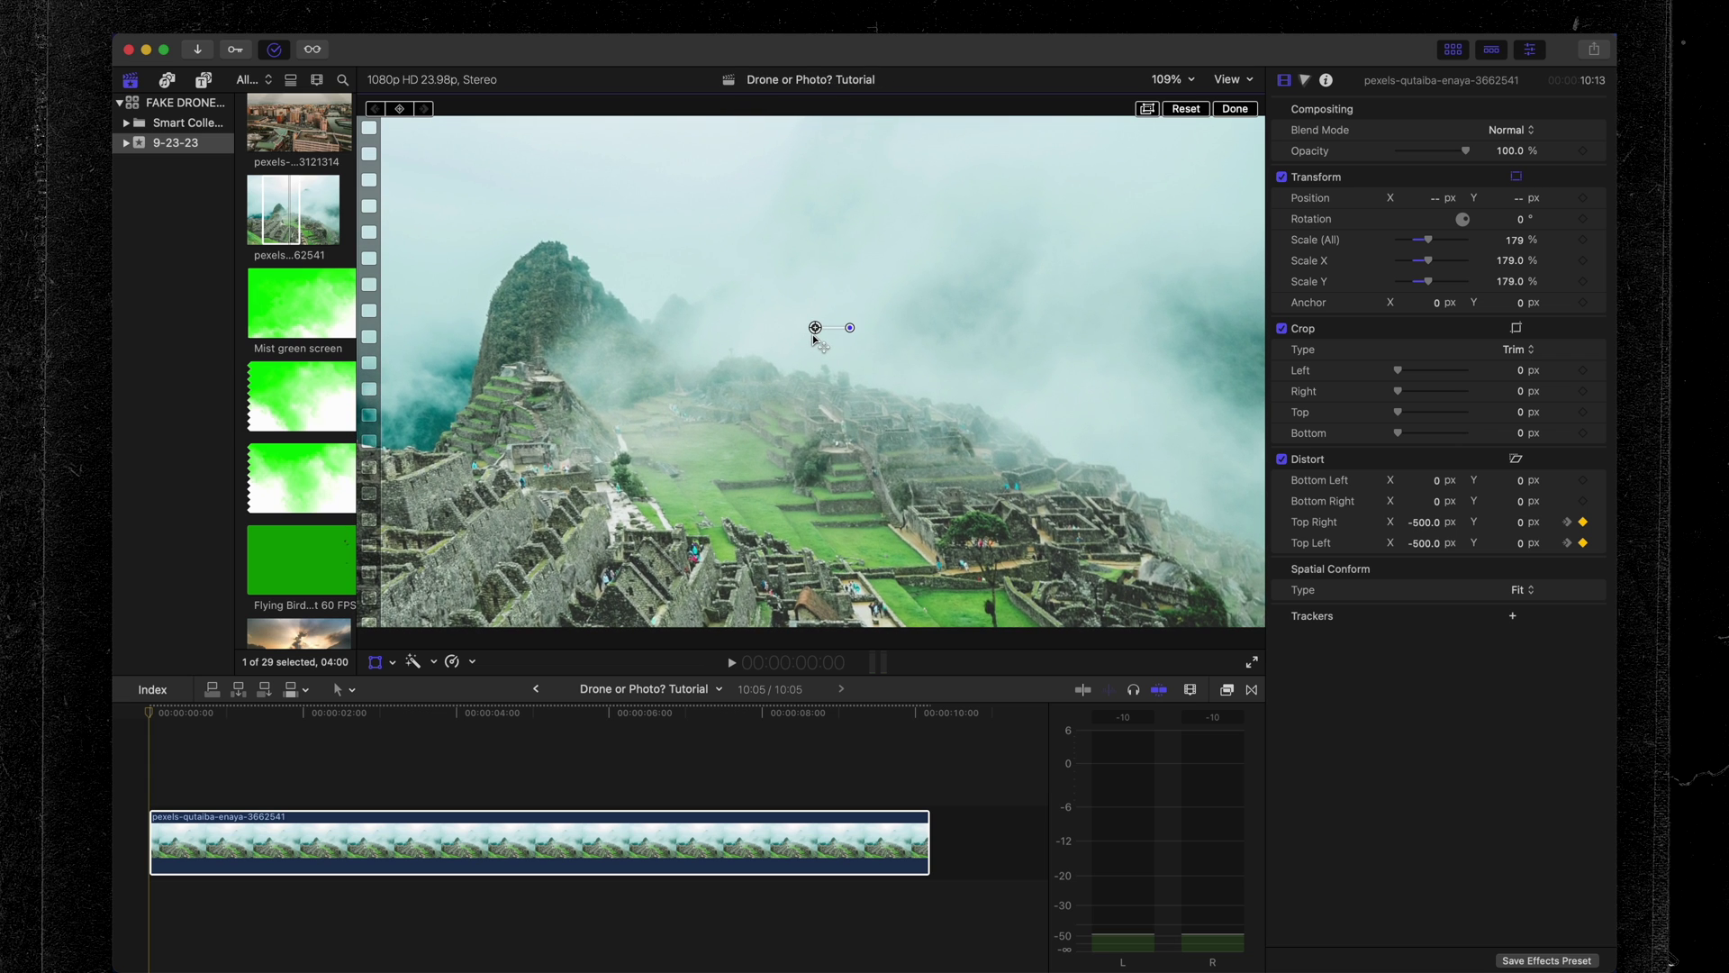
left_click(118, 718)
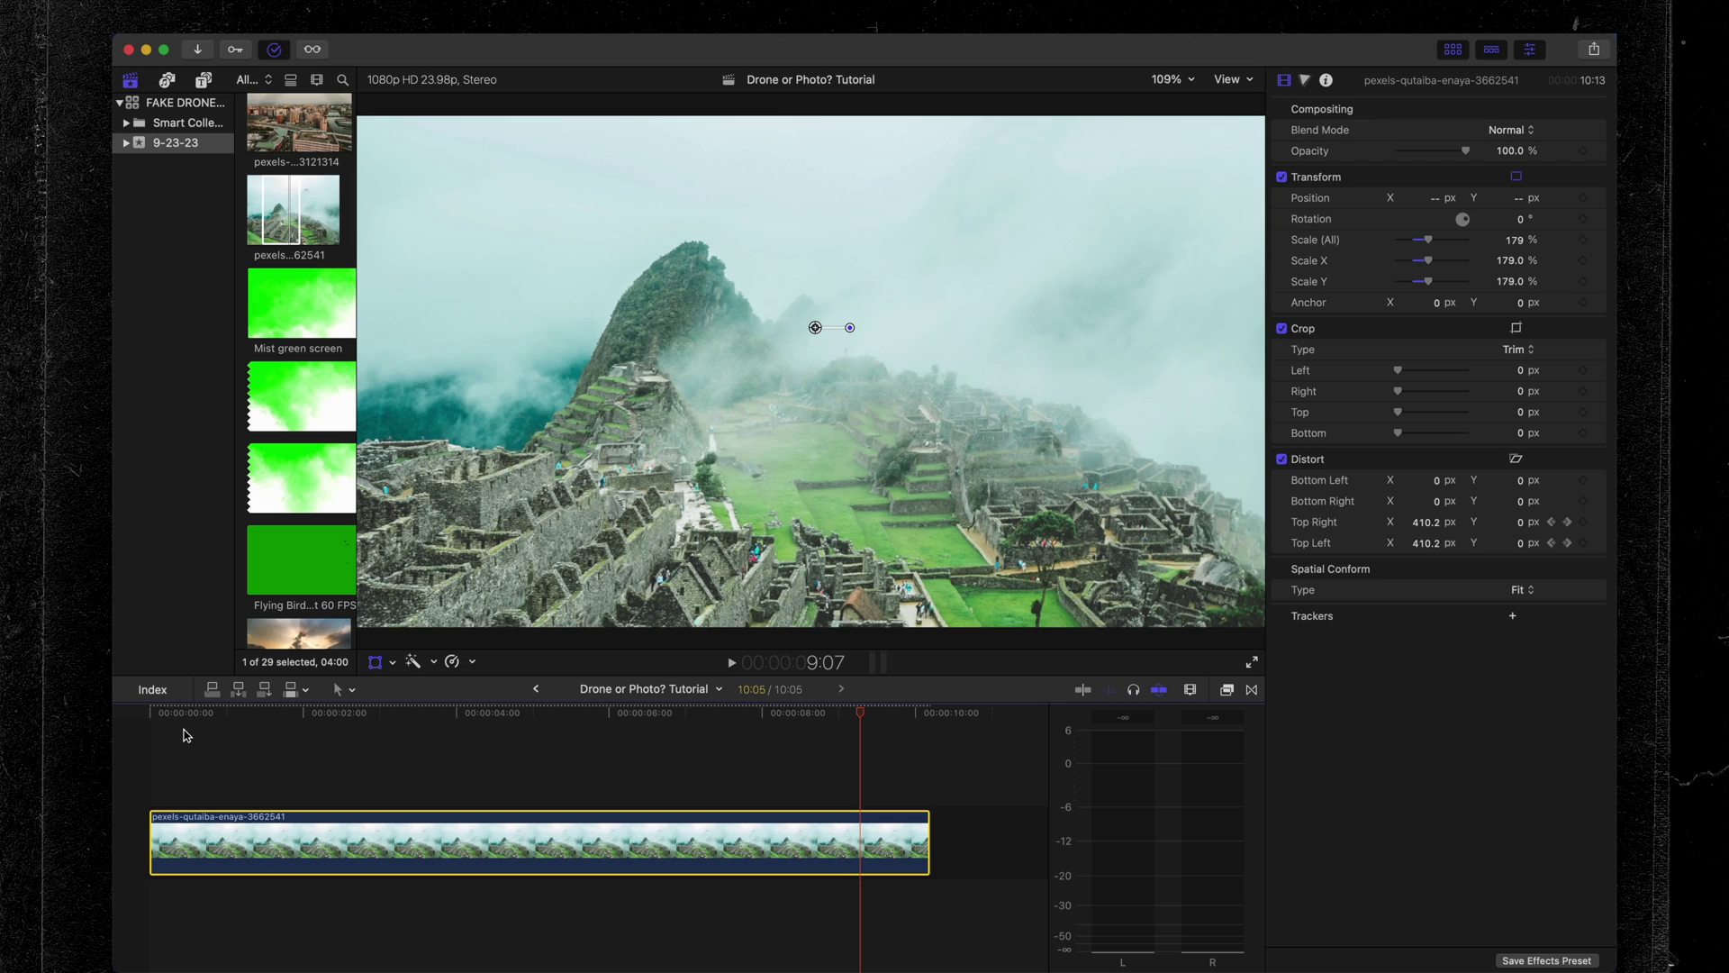
Keyframe Position at the clip start, then shift the photo to about -43 px X at the end.
left_click(148, 717)
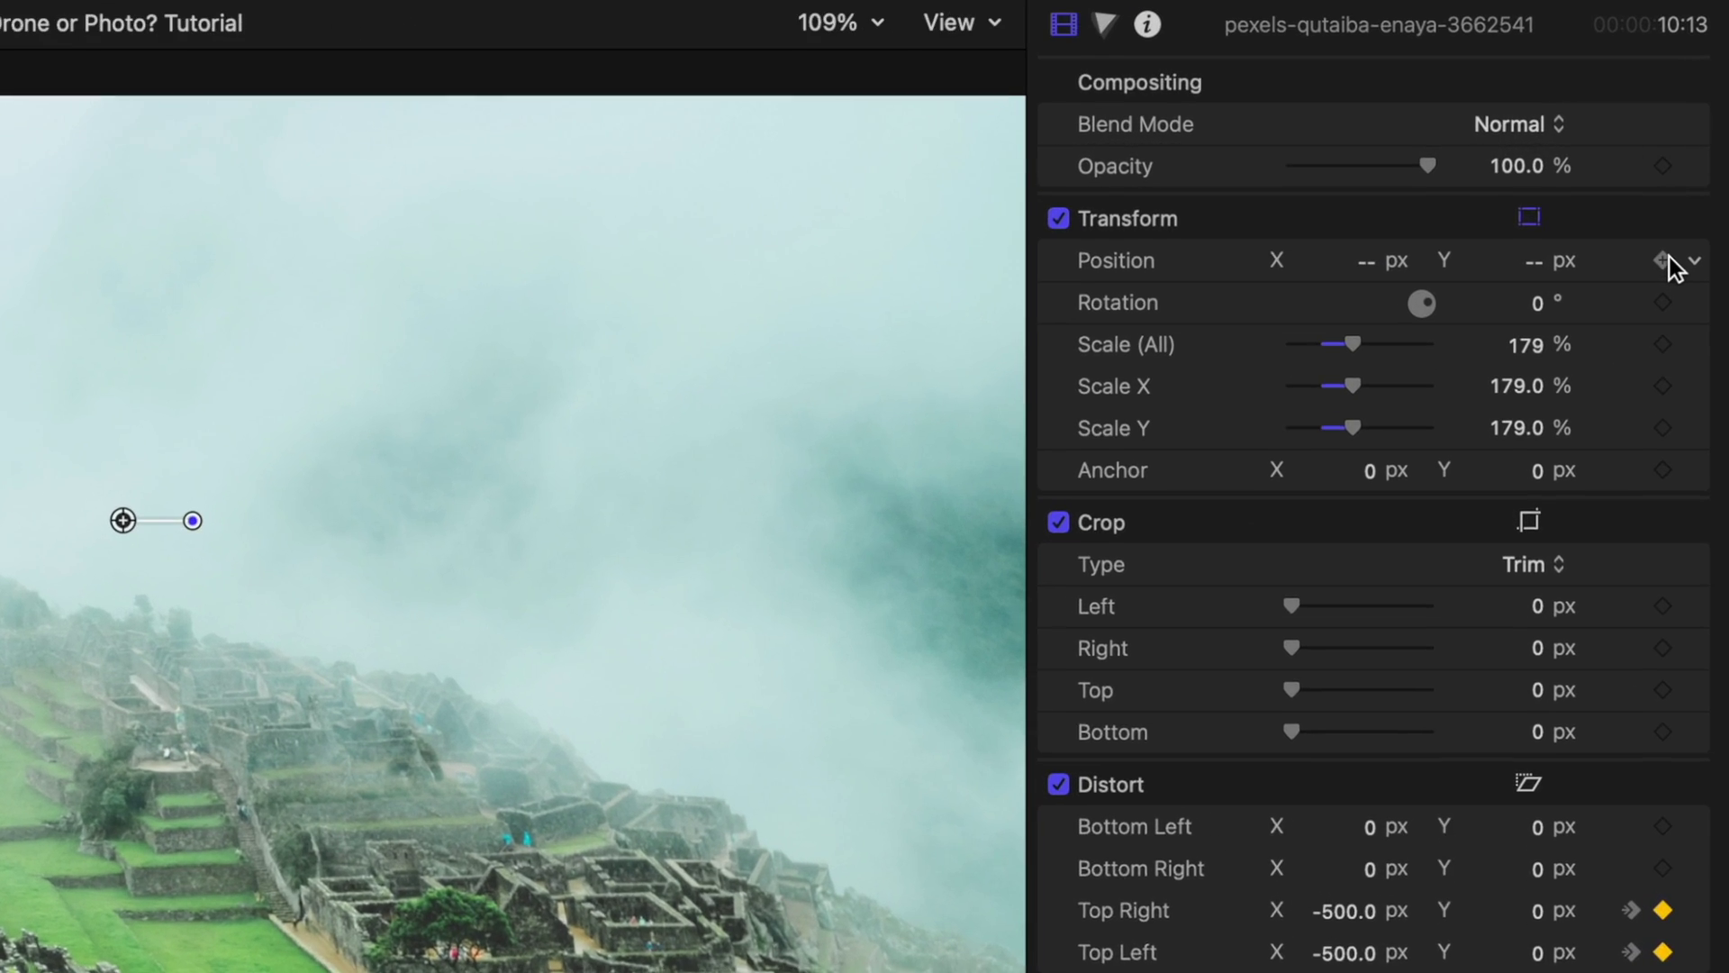
left_click(1668, 261)
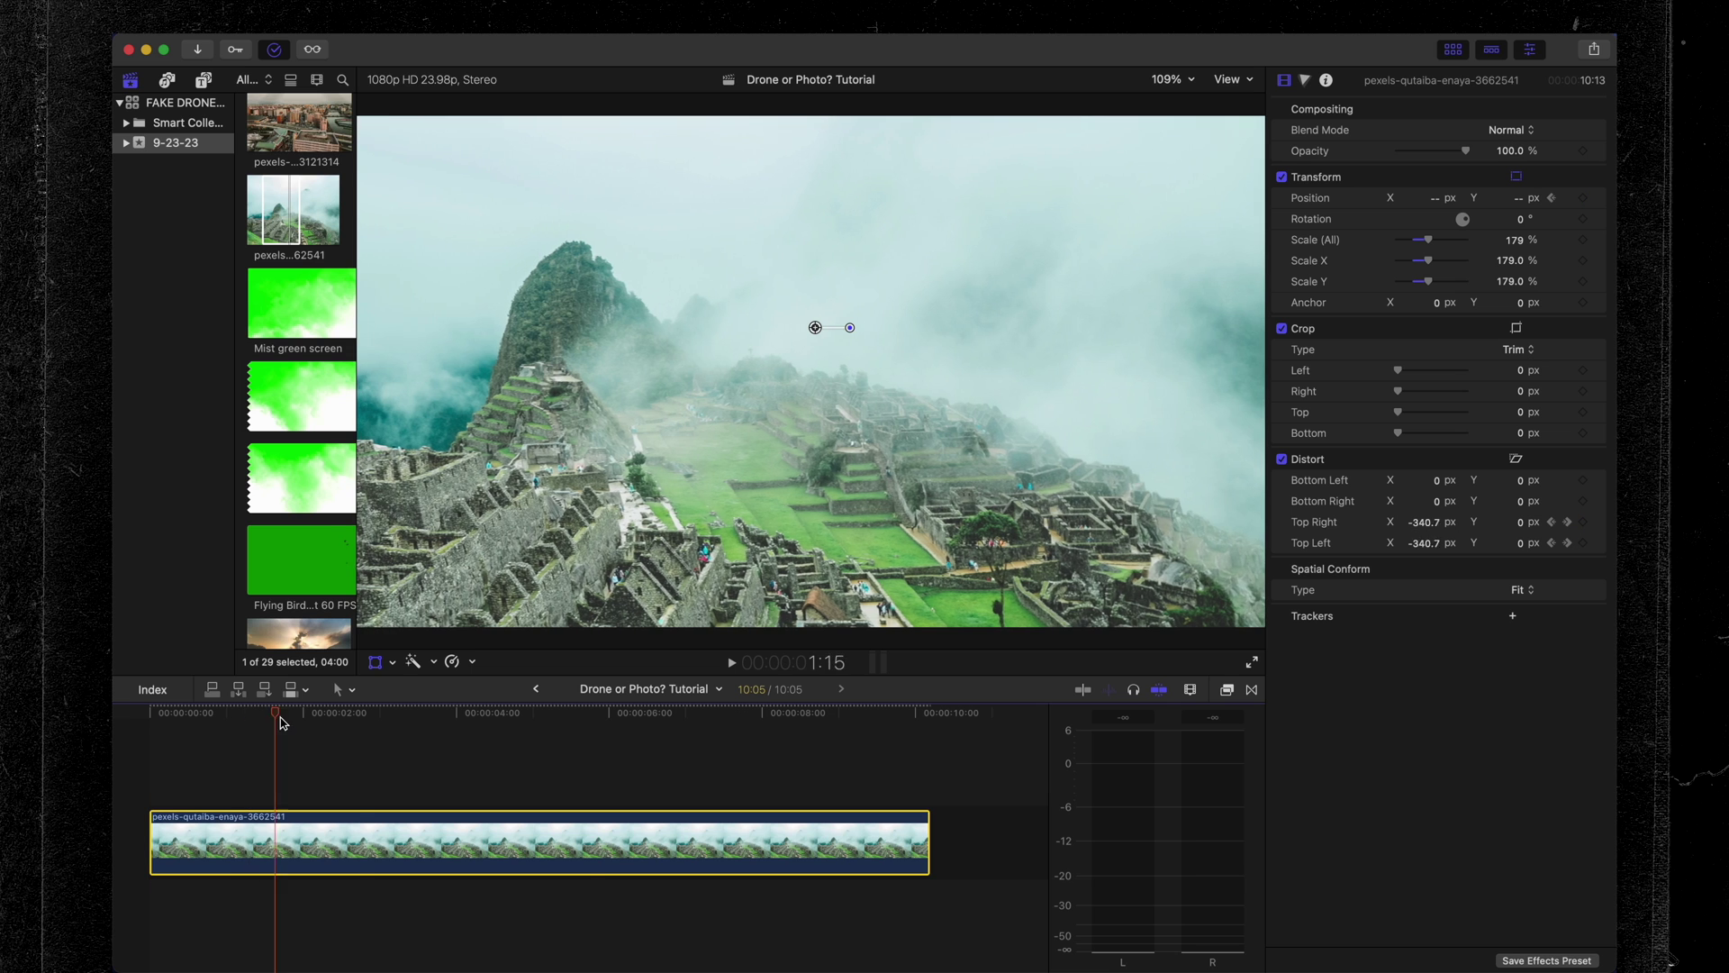
left_click_drag(853, 712, 926, 731)
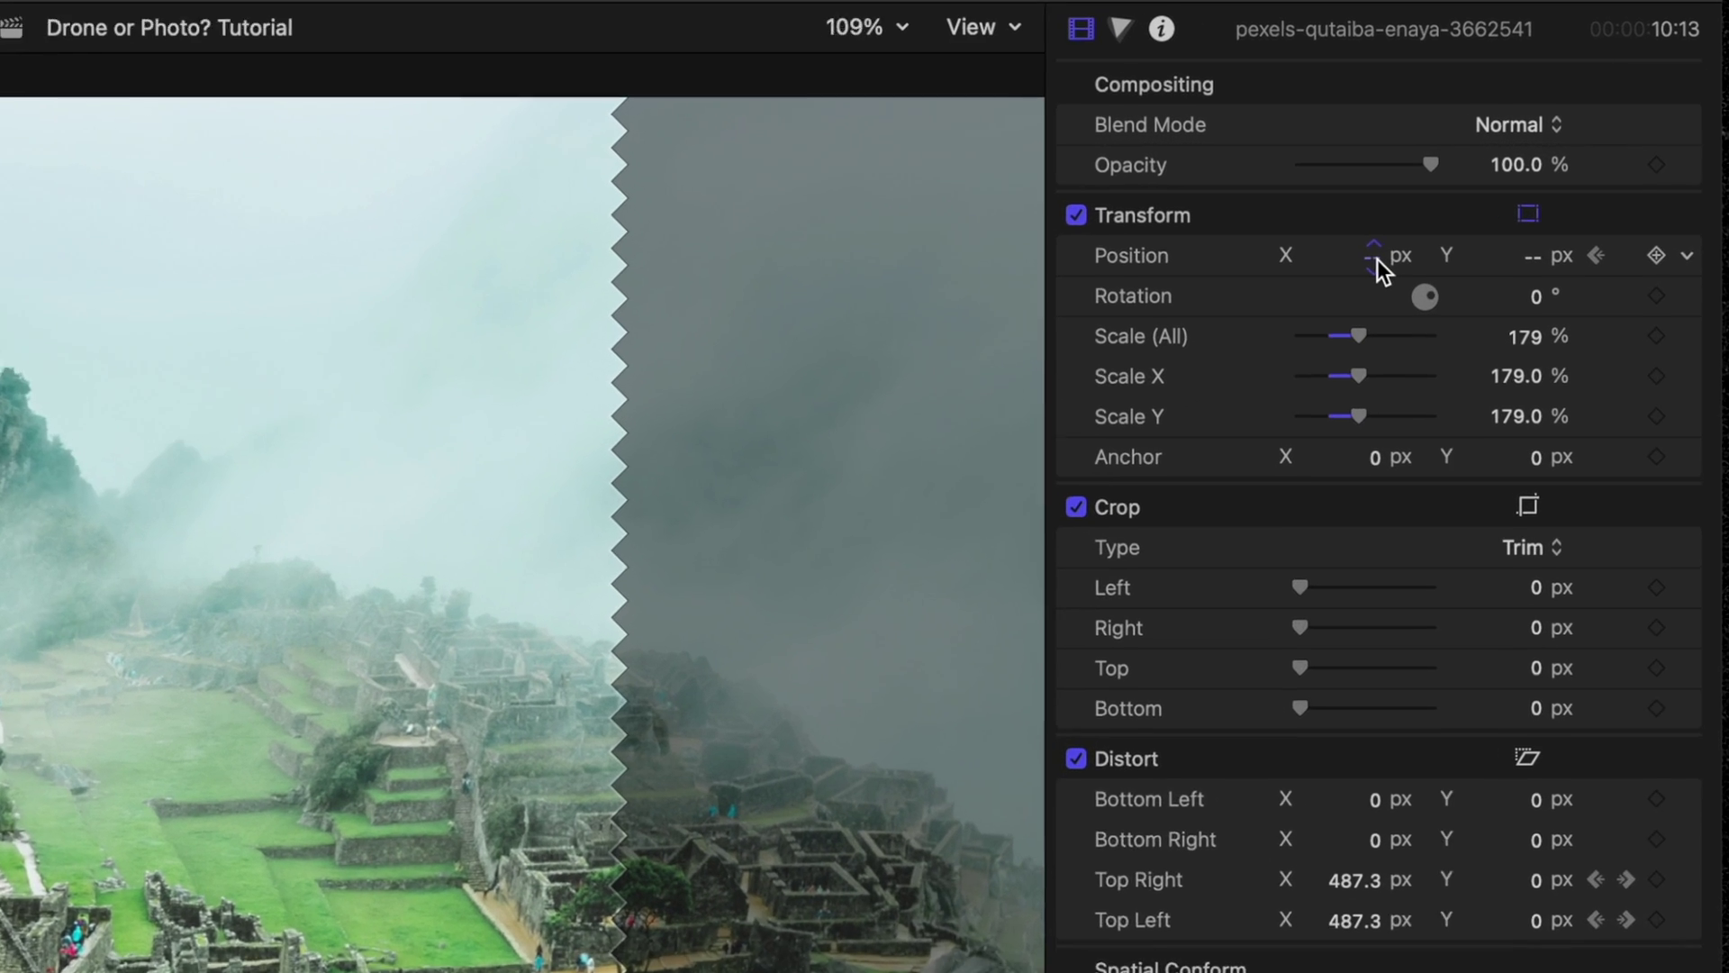
left_click_drag(1448, 204, 1441, 203)
mouse_move(1346, 264)
left_mouse_down()
mouse_move(1311, 265)
mouse_move(1330, 267)
left_mouse_up()
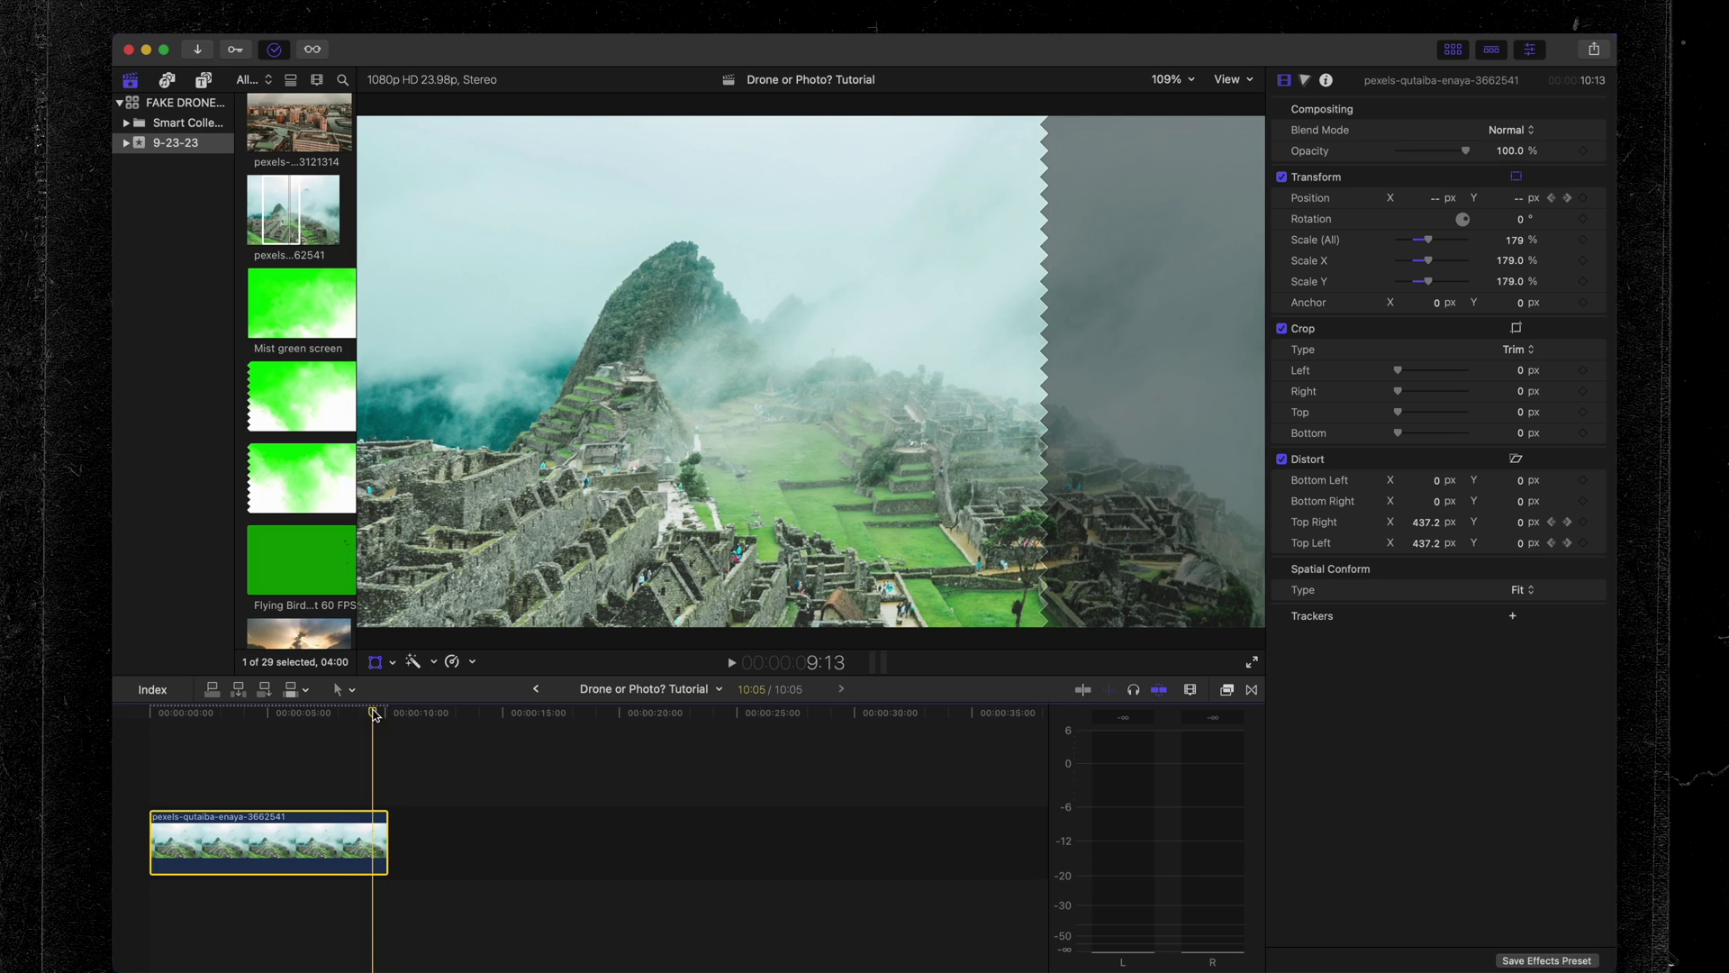
left_click_drag(374, 712, 138, 734)
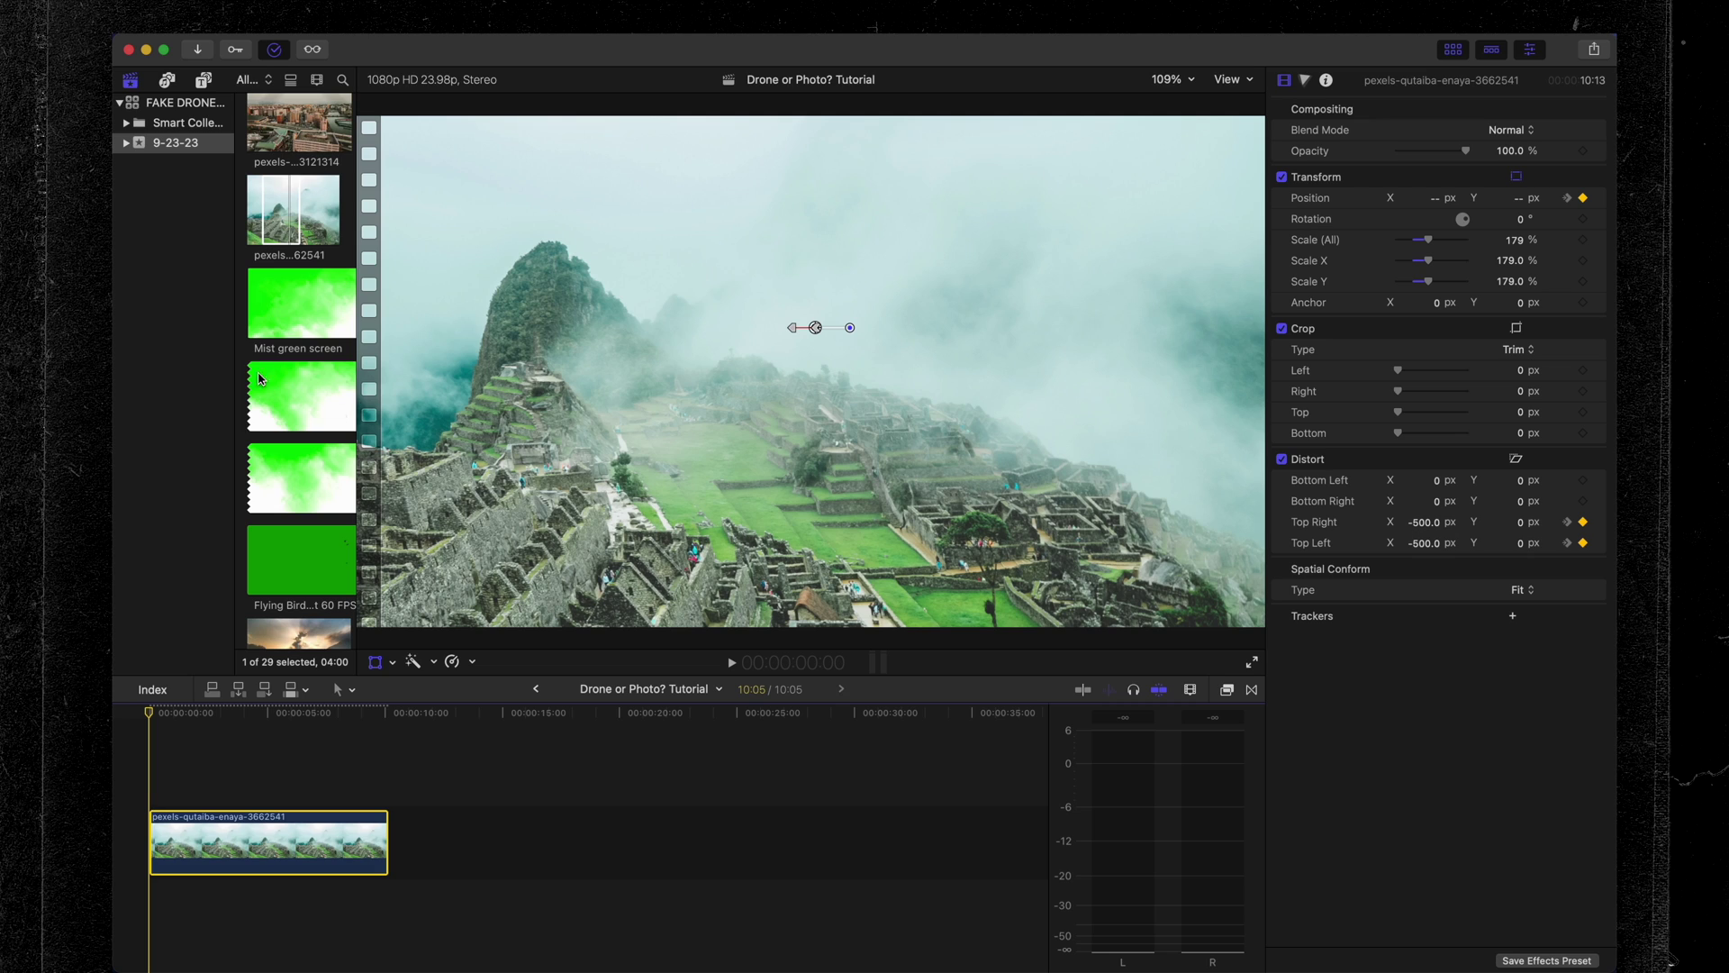
Add the Mist green screen clip above the ruins photo and cut away everything past 10:05.
left_click(315, 304)
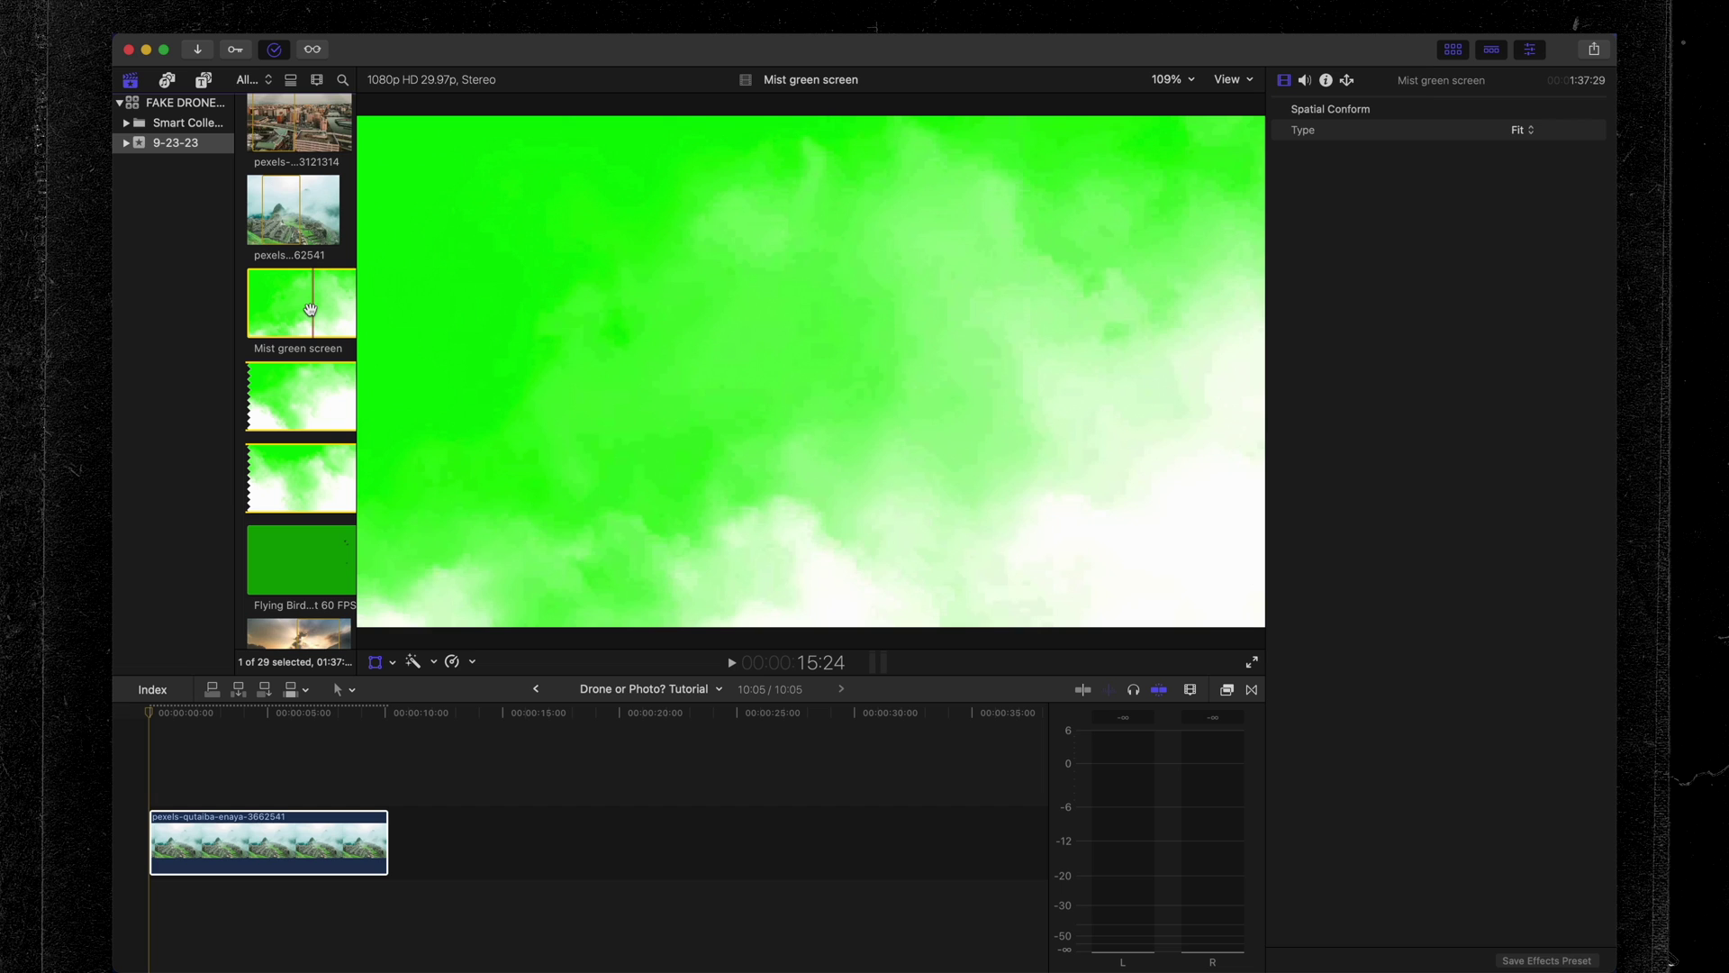
left_click_drag(310, 309, 242, 761)
left_click(388, 774)
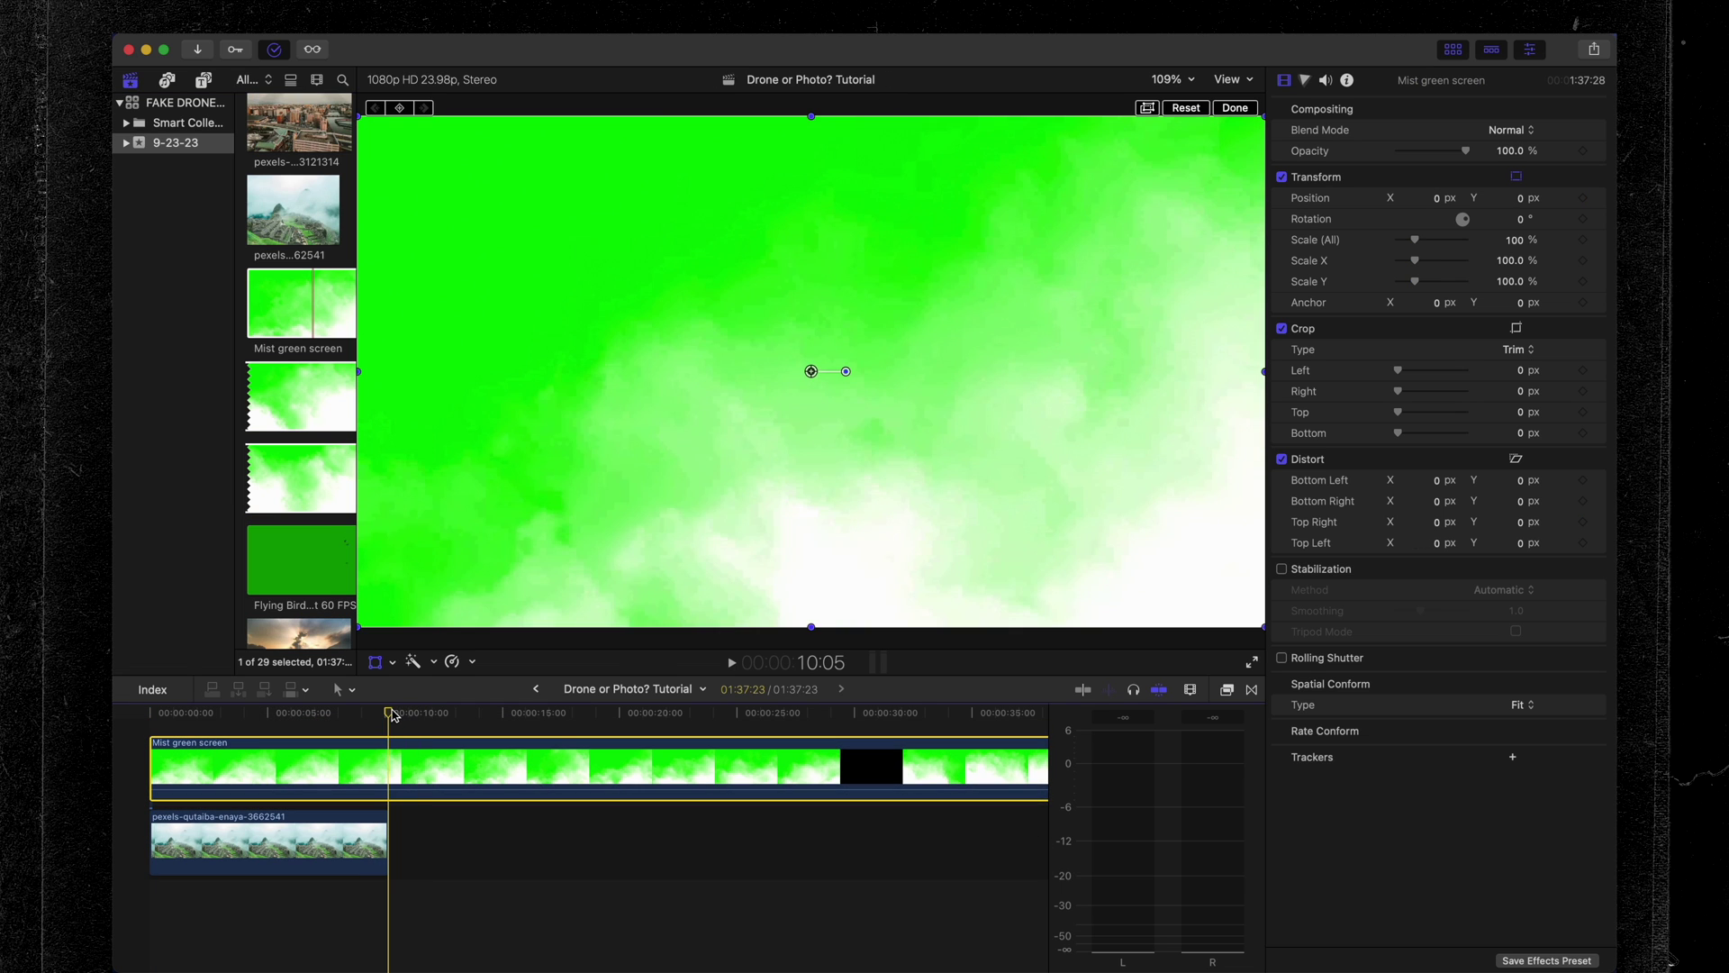
key("b")
left_click(390, 784)
key("a")
left_click(479, 885)
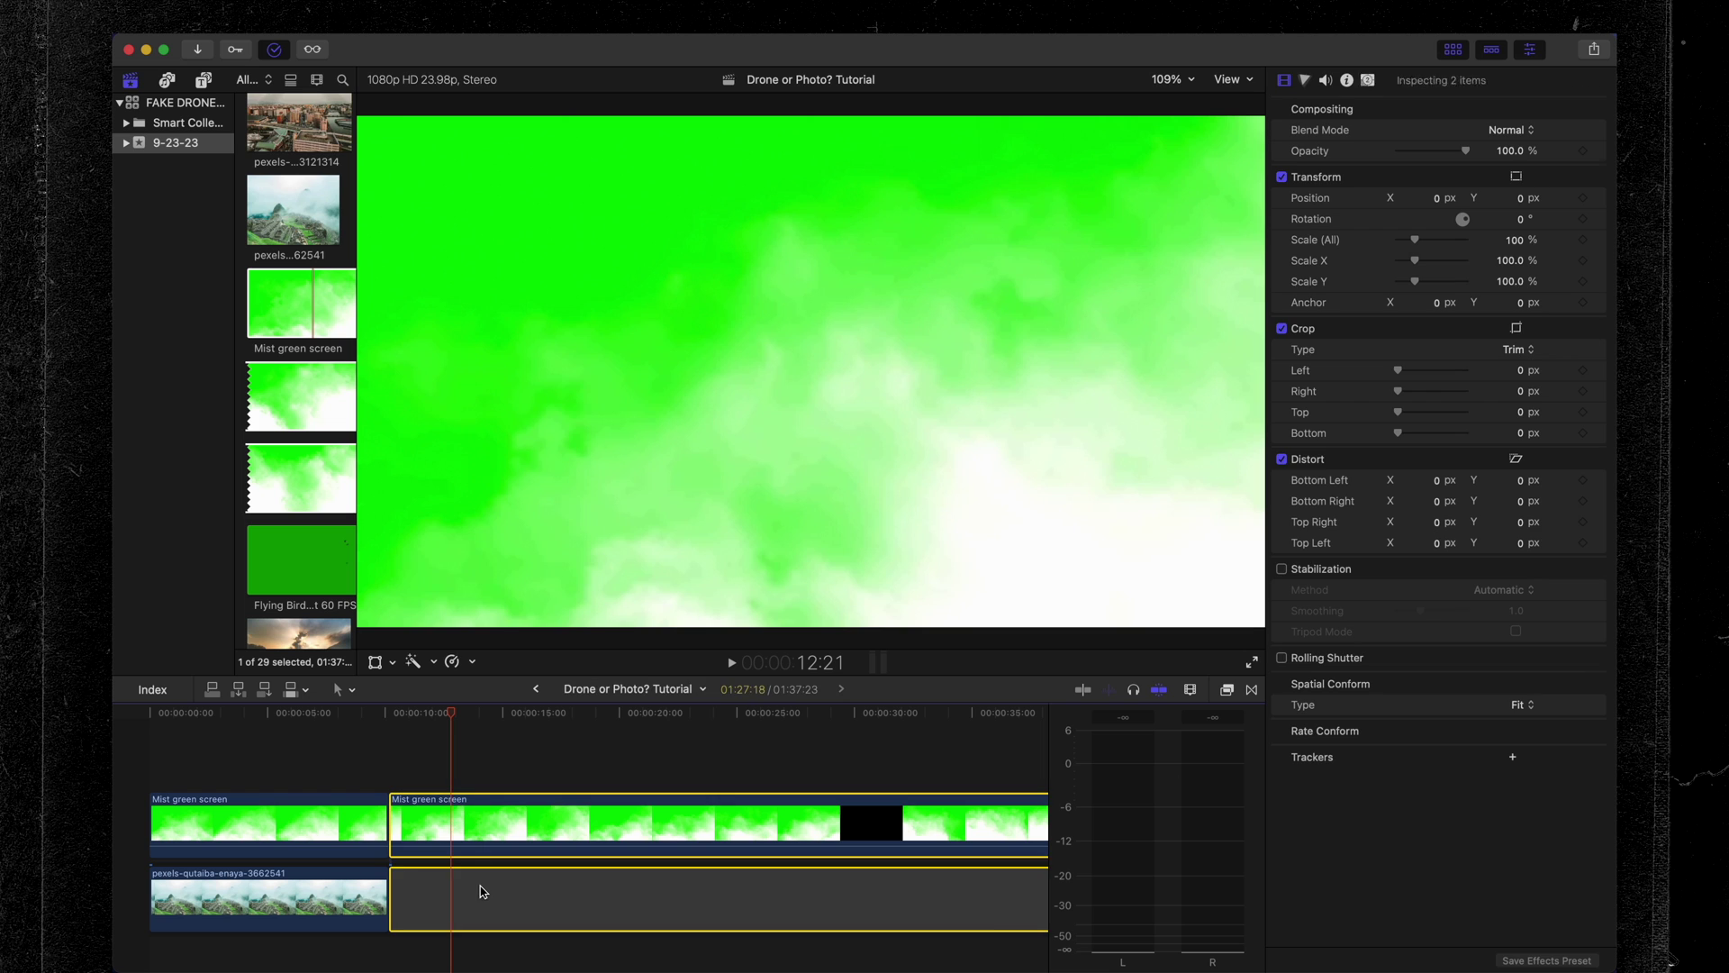
left_click(493, 815)
key("Delete")
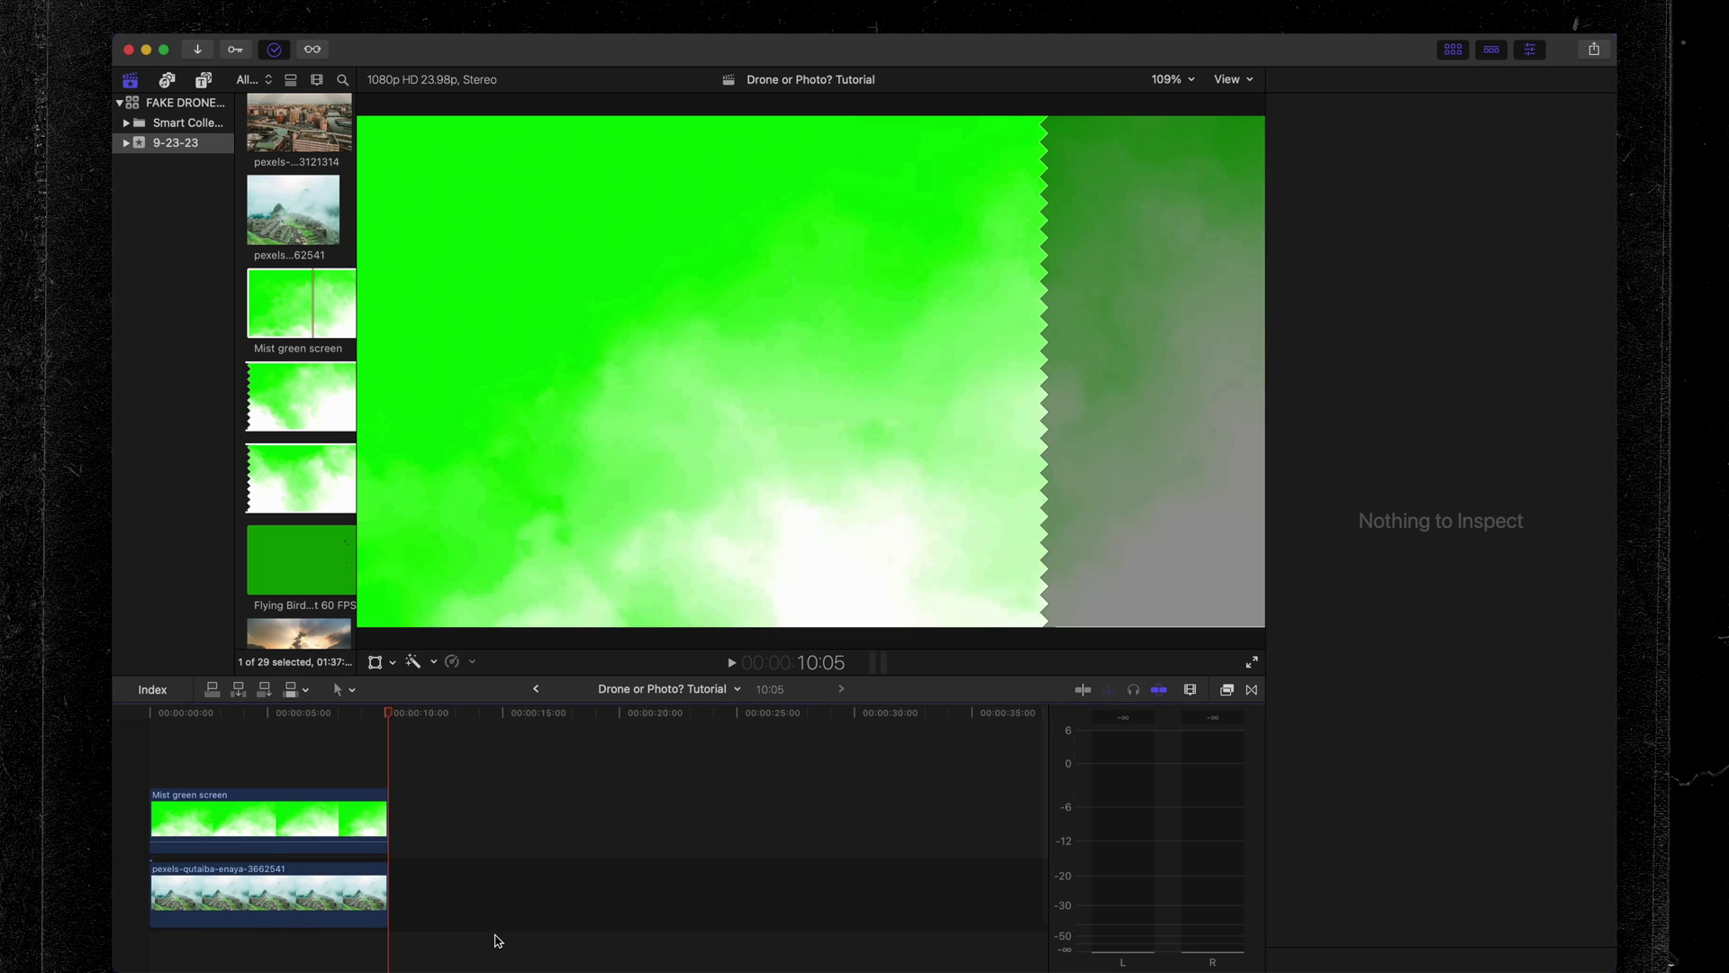
left_click(308, 716)
Apply the Keyer effect to the Mist clip and lower its opacity to about 16%.
left_click(257, 778)
left_click(1227, 690)
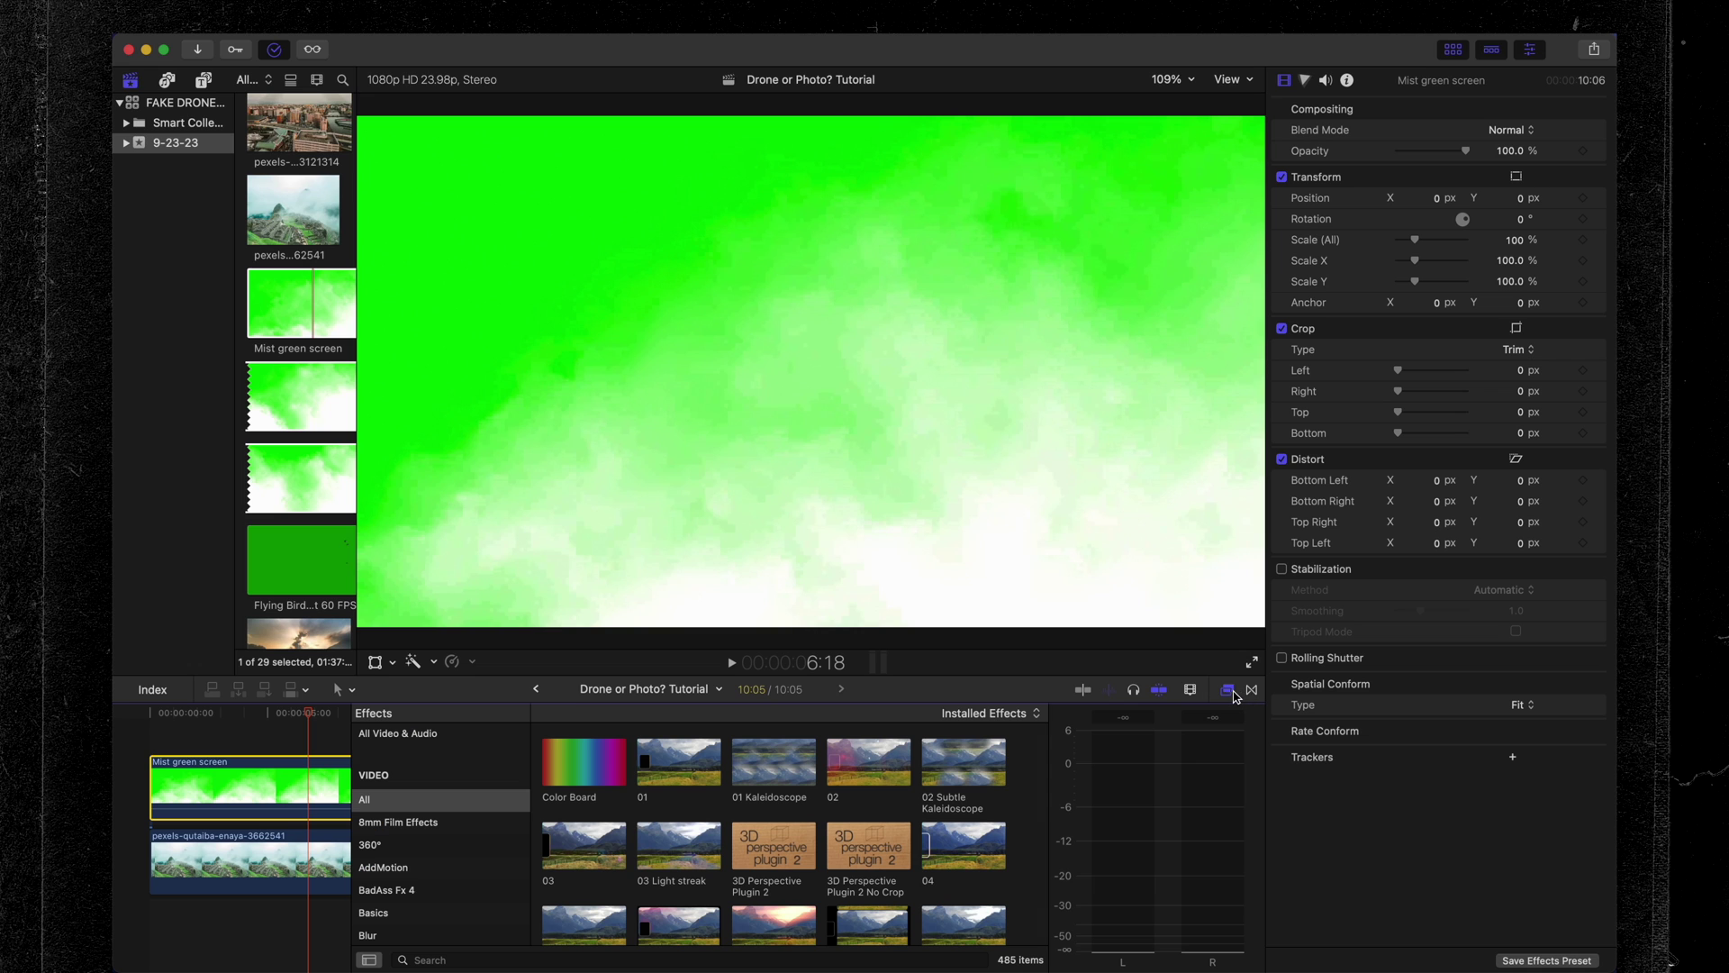
left_click(515, 958)
type("keye")
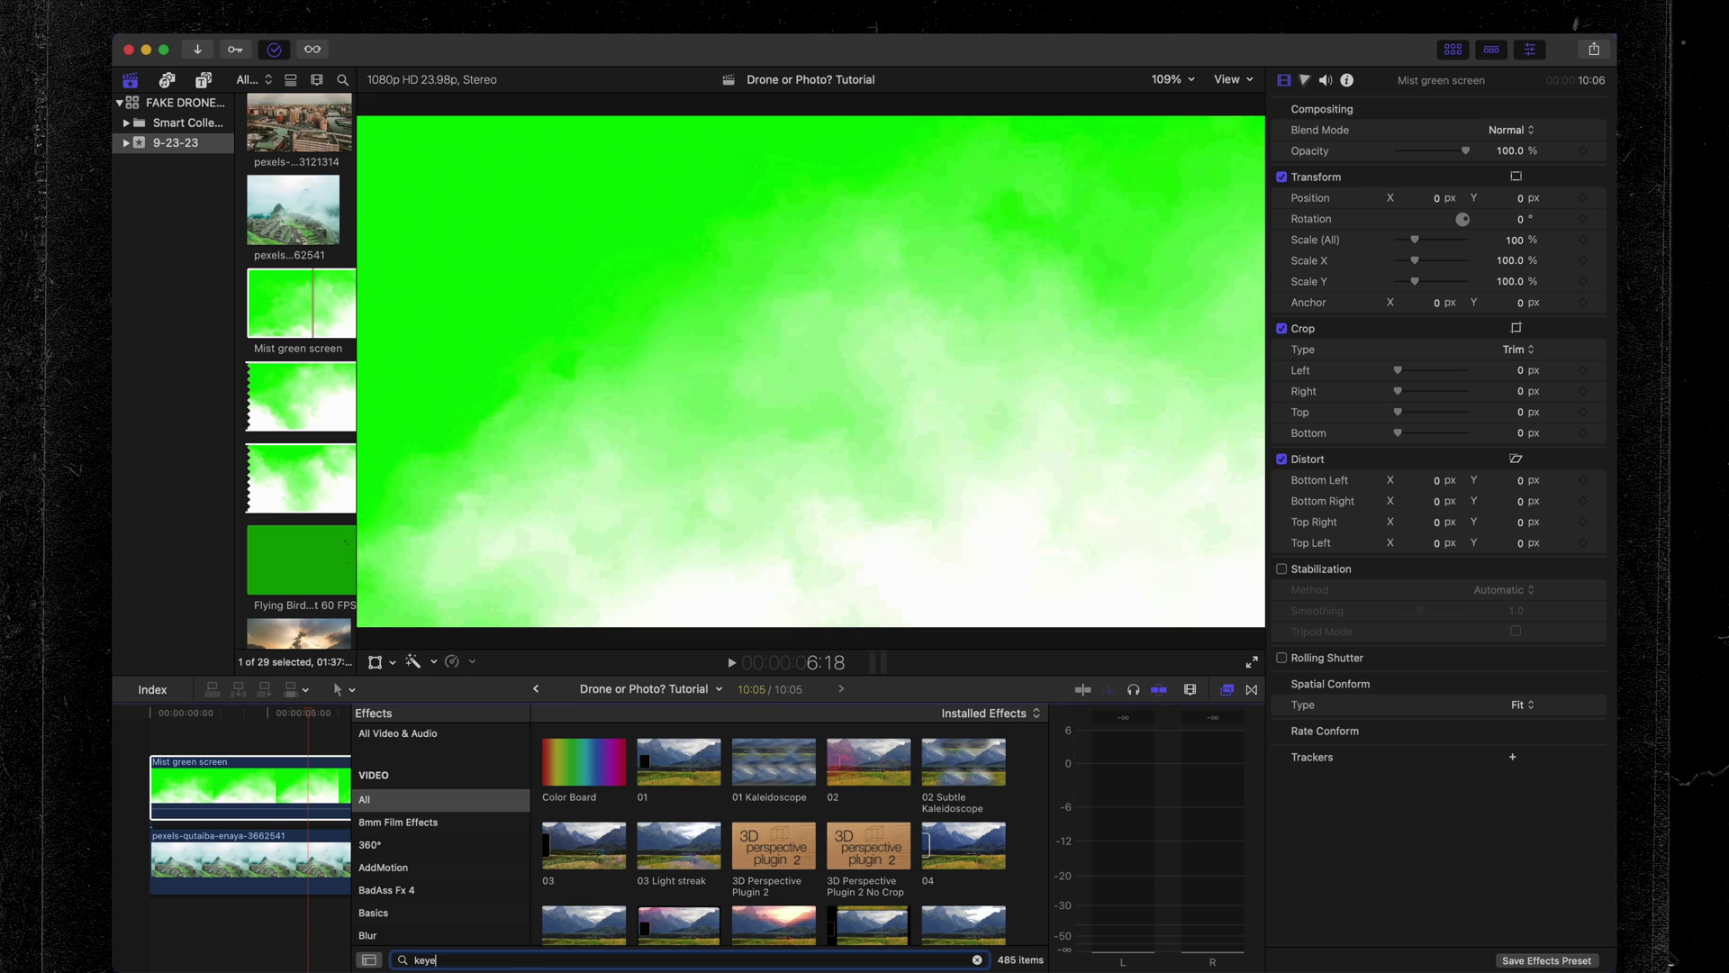
type("r")
left_click_drag(595, 781, 232, 792)
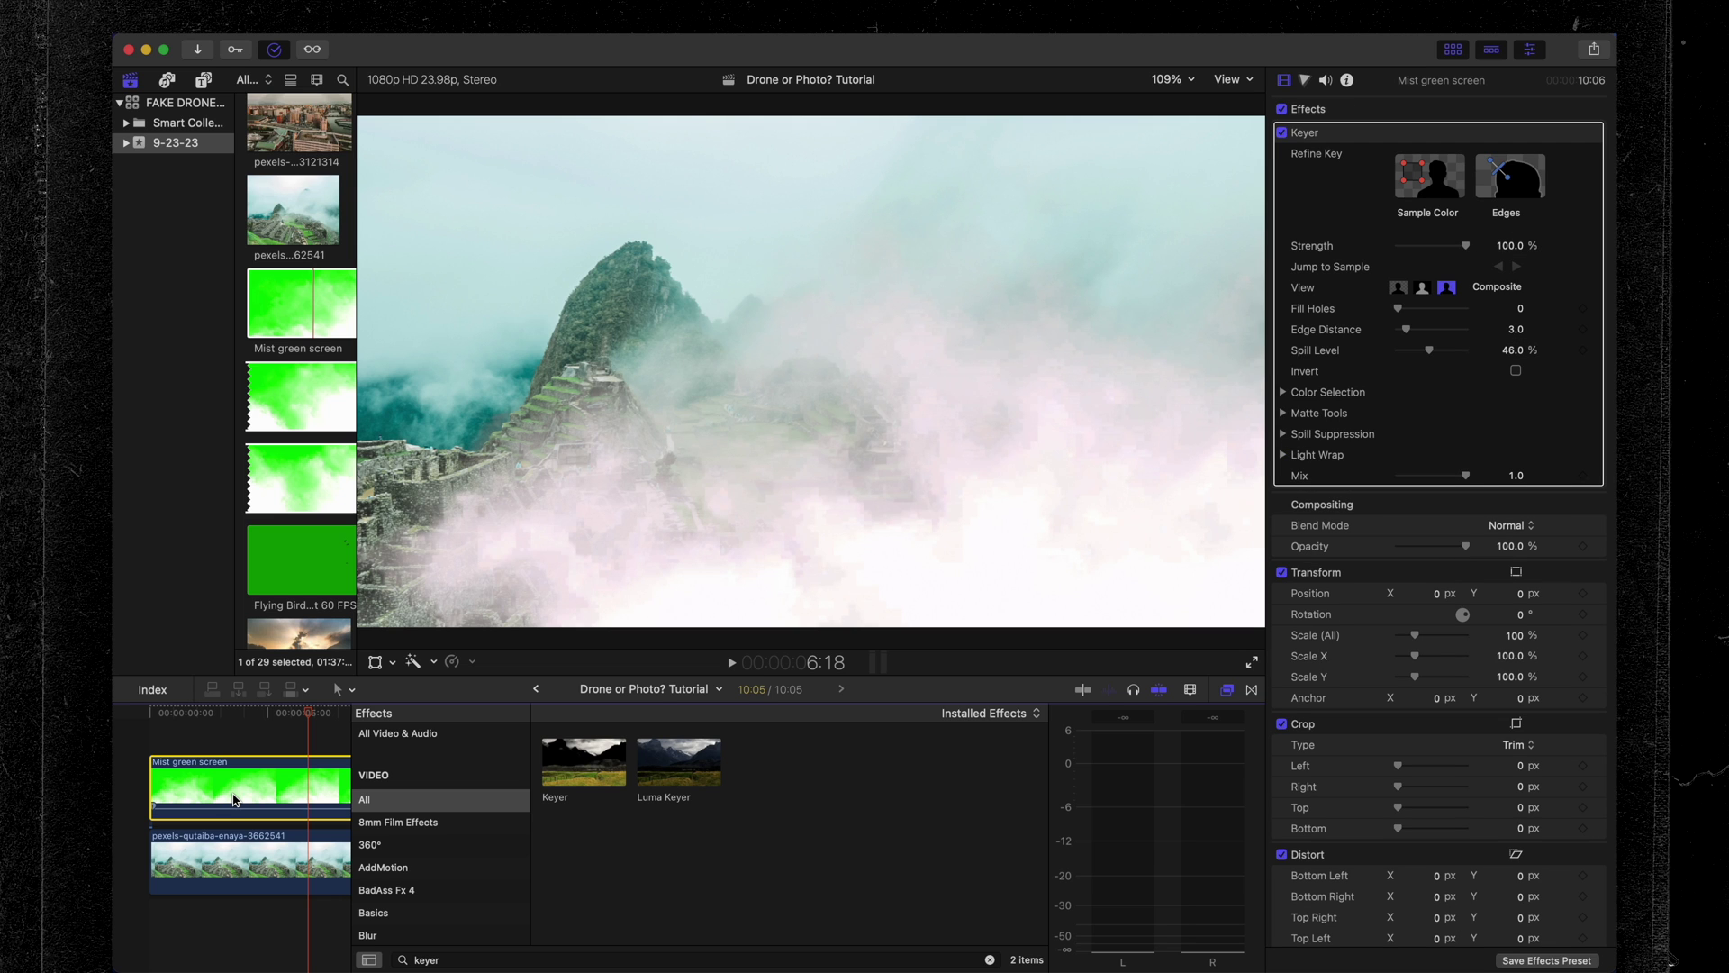
left_click_drag(1438, 551, 1414, 552)
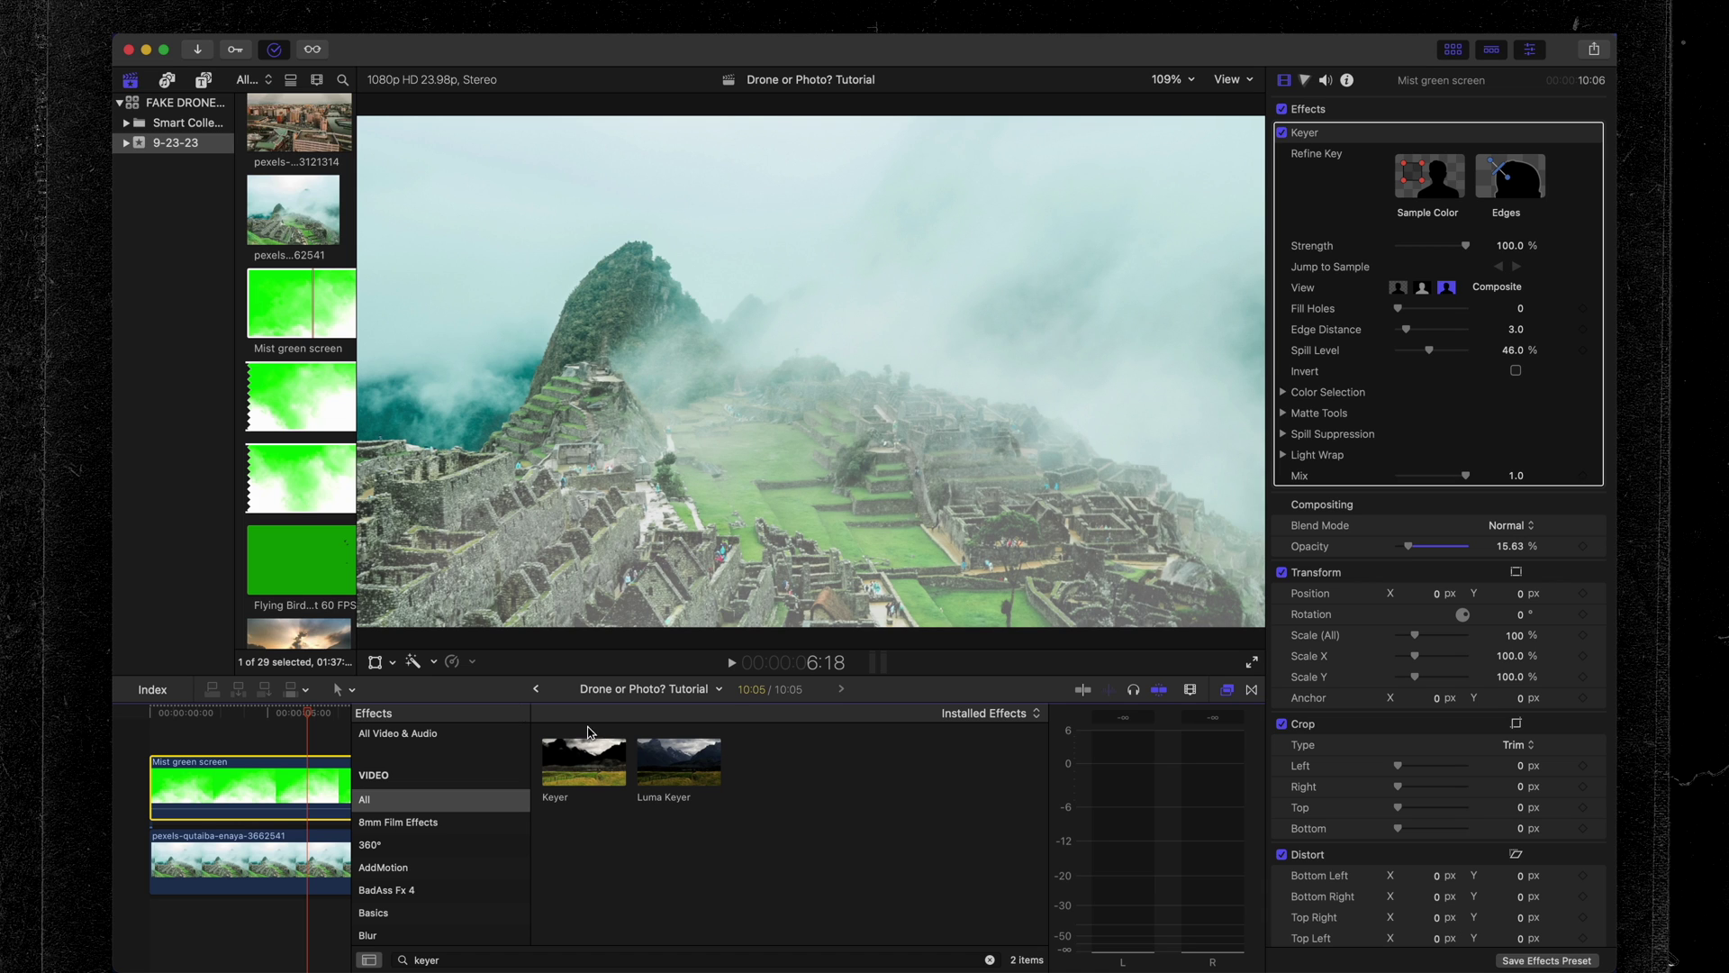
left_click(377, 663)
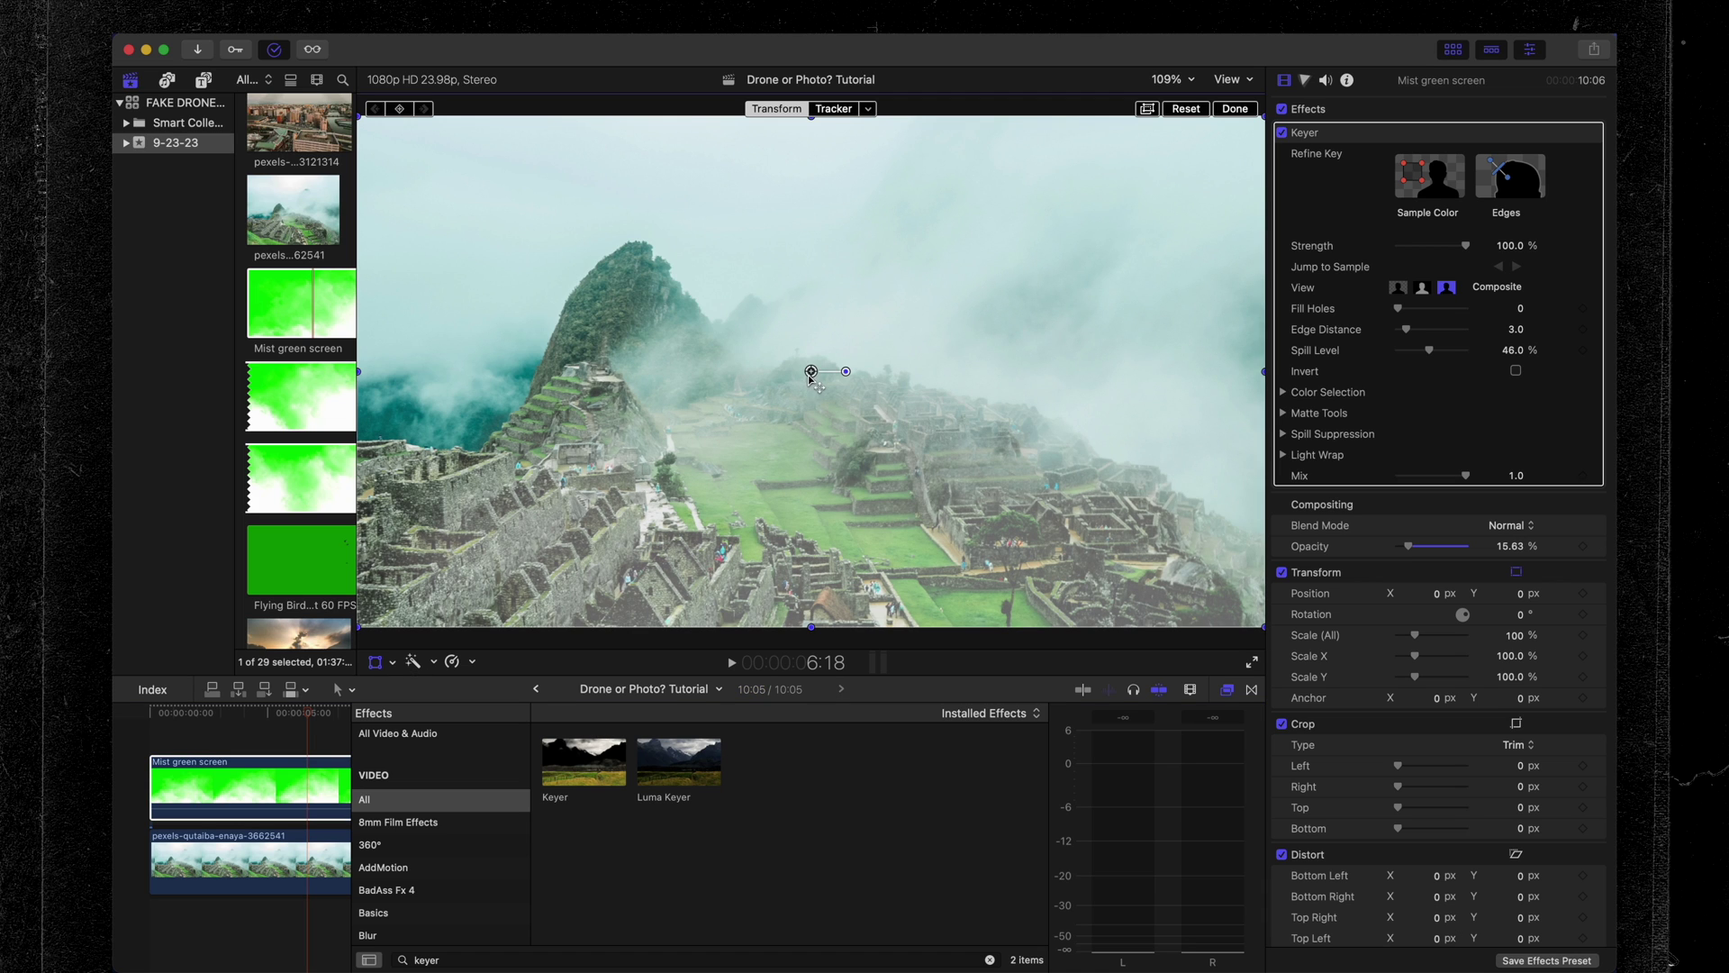
Move the mist down to Y -405.7 px, raise its opacity to about 25%, and play back full screen.
left_click(376, 664)
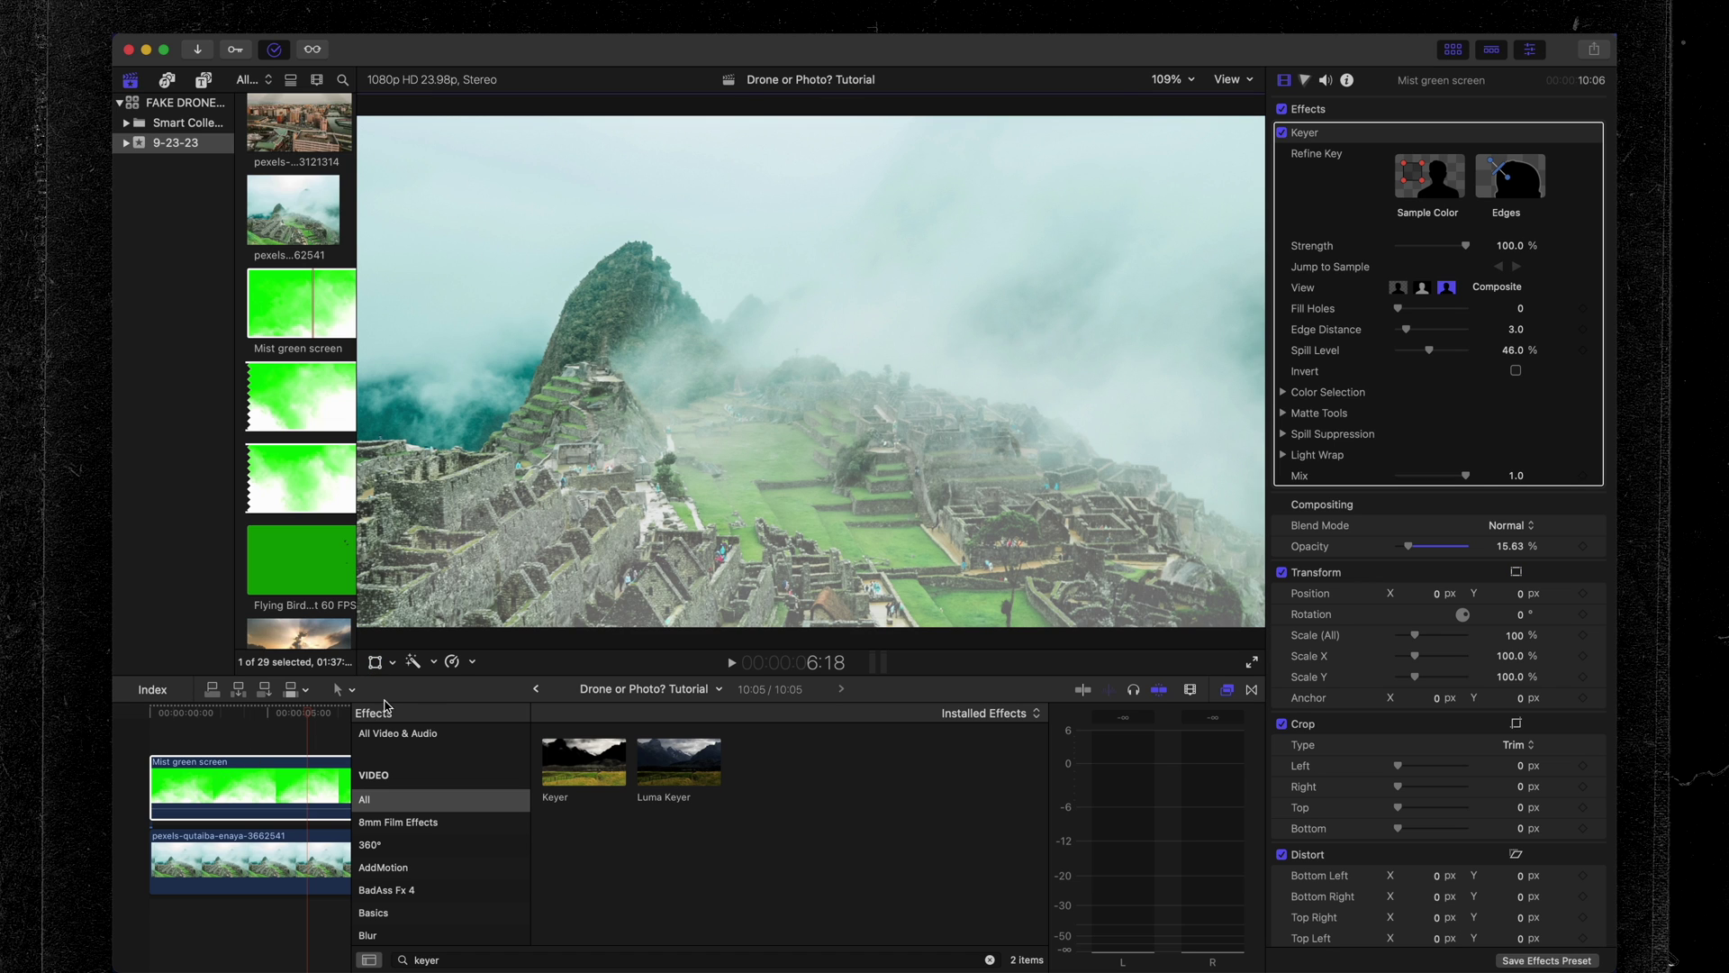
left_click(375, 664)
left_click_drag(811, 371, 811, 563)
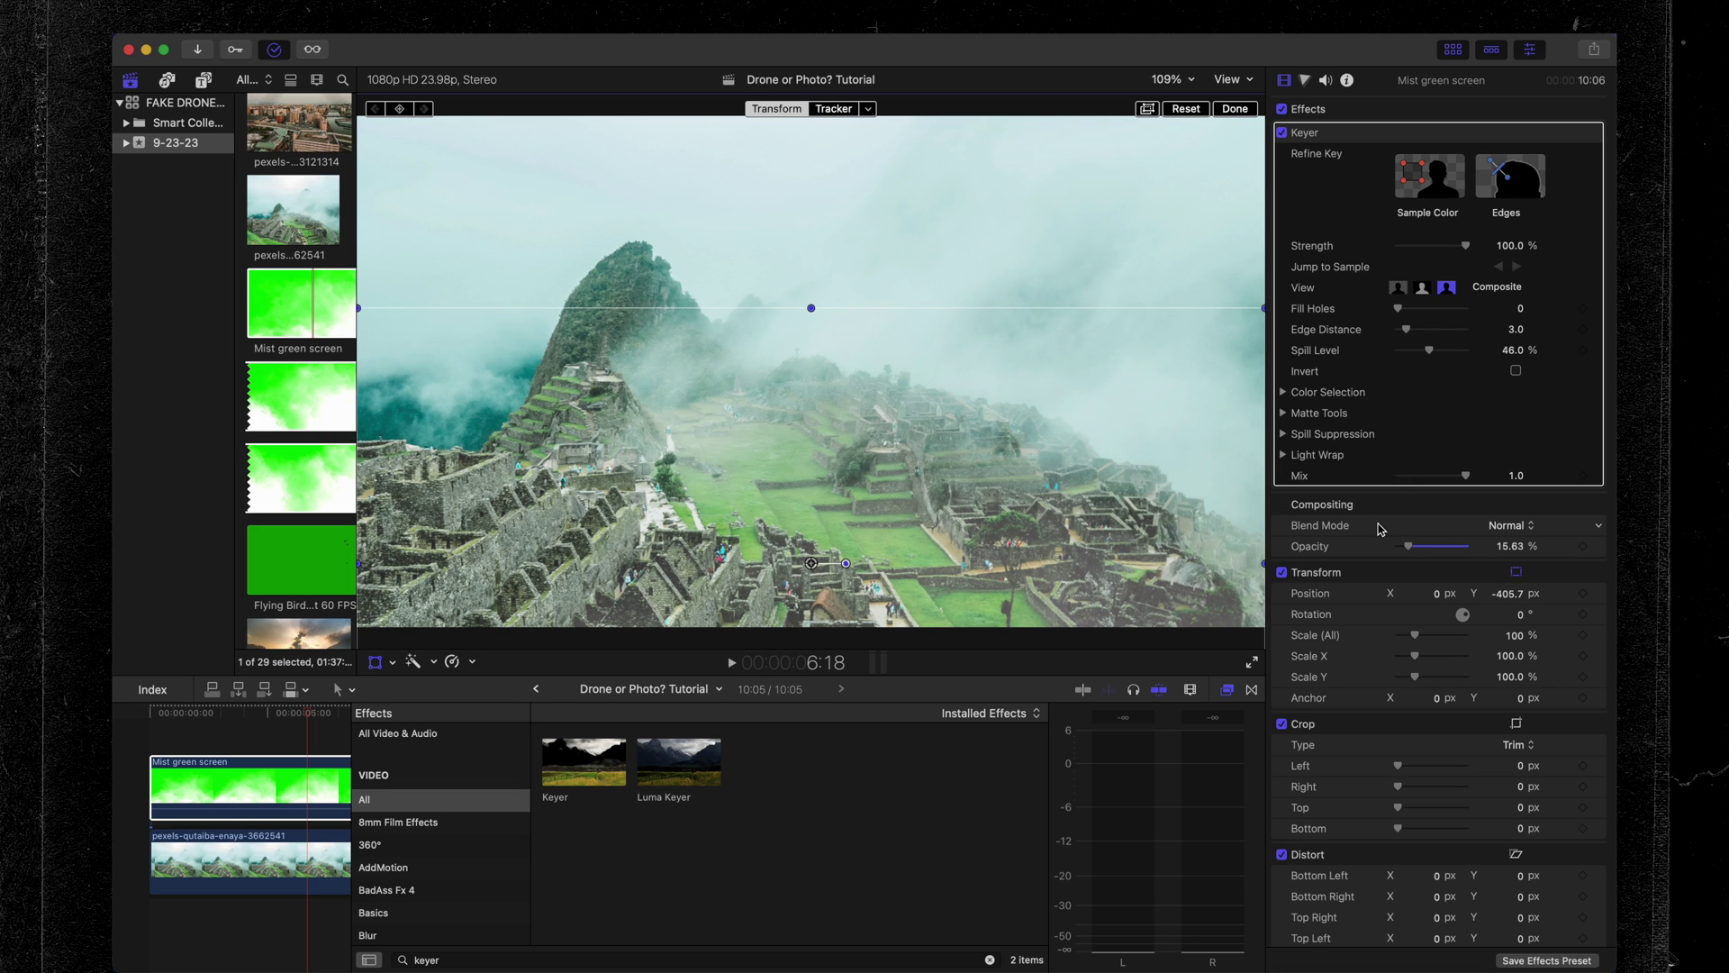
left_click_drag(1417, 551, 1423, 552)
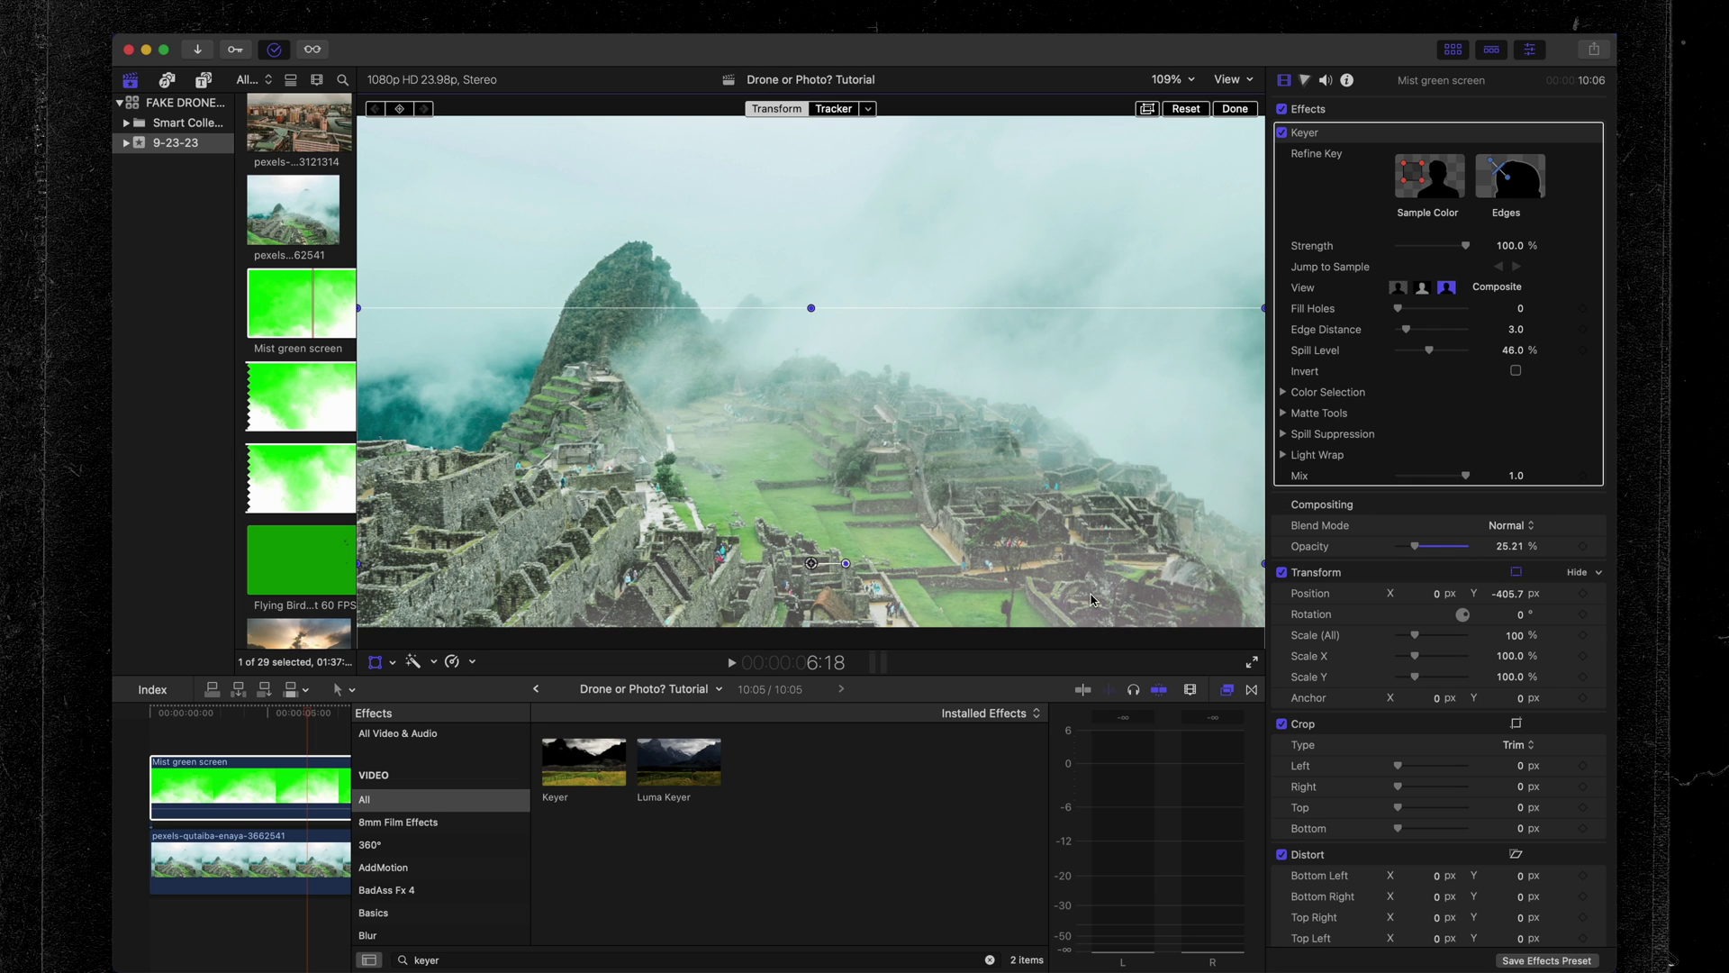
key("Home")
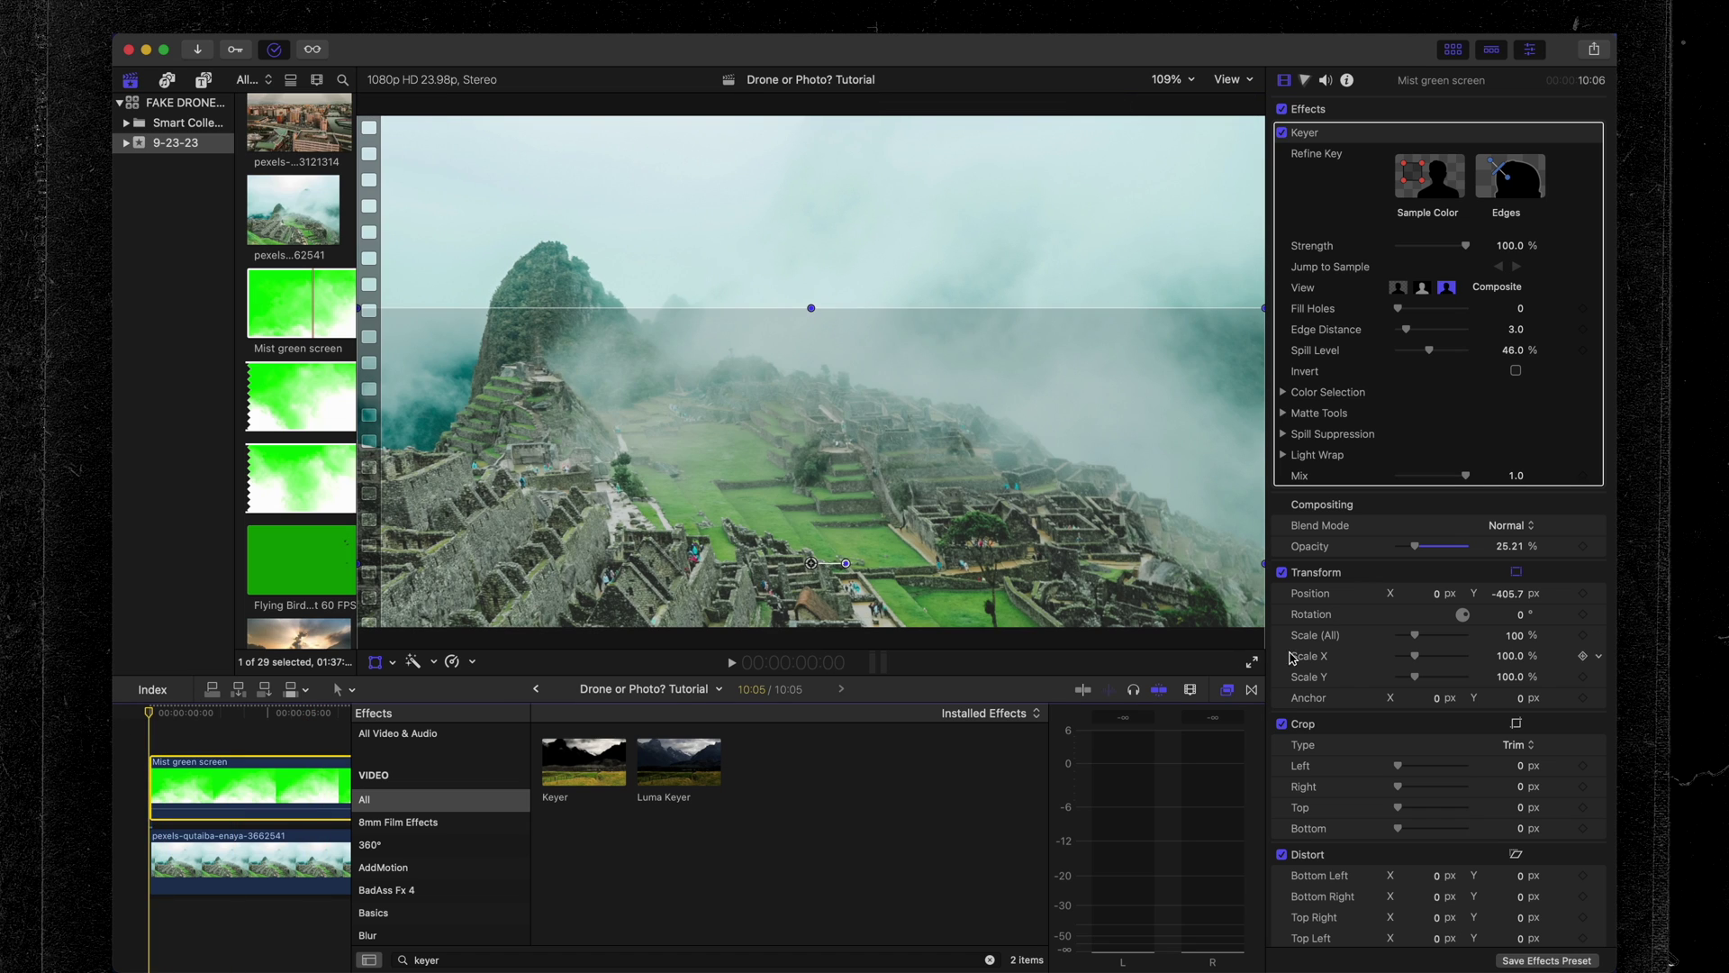
left_click(1254, 663)
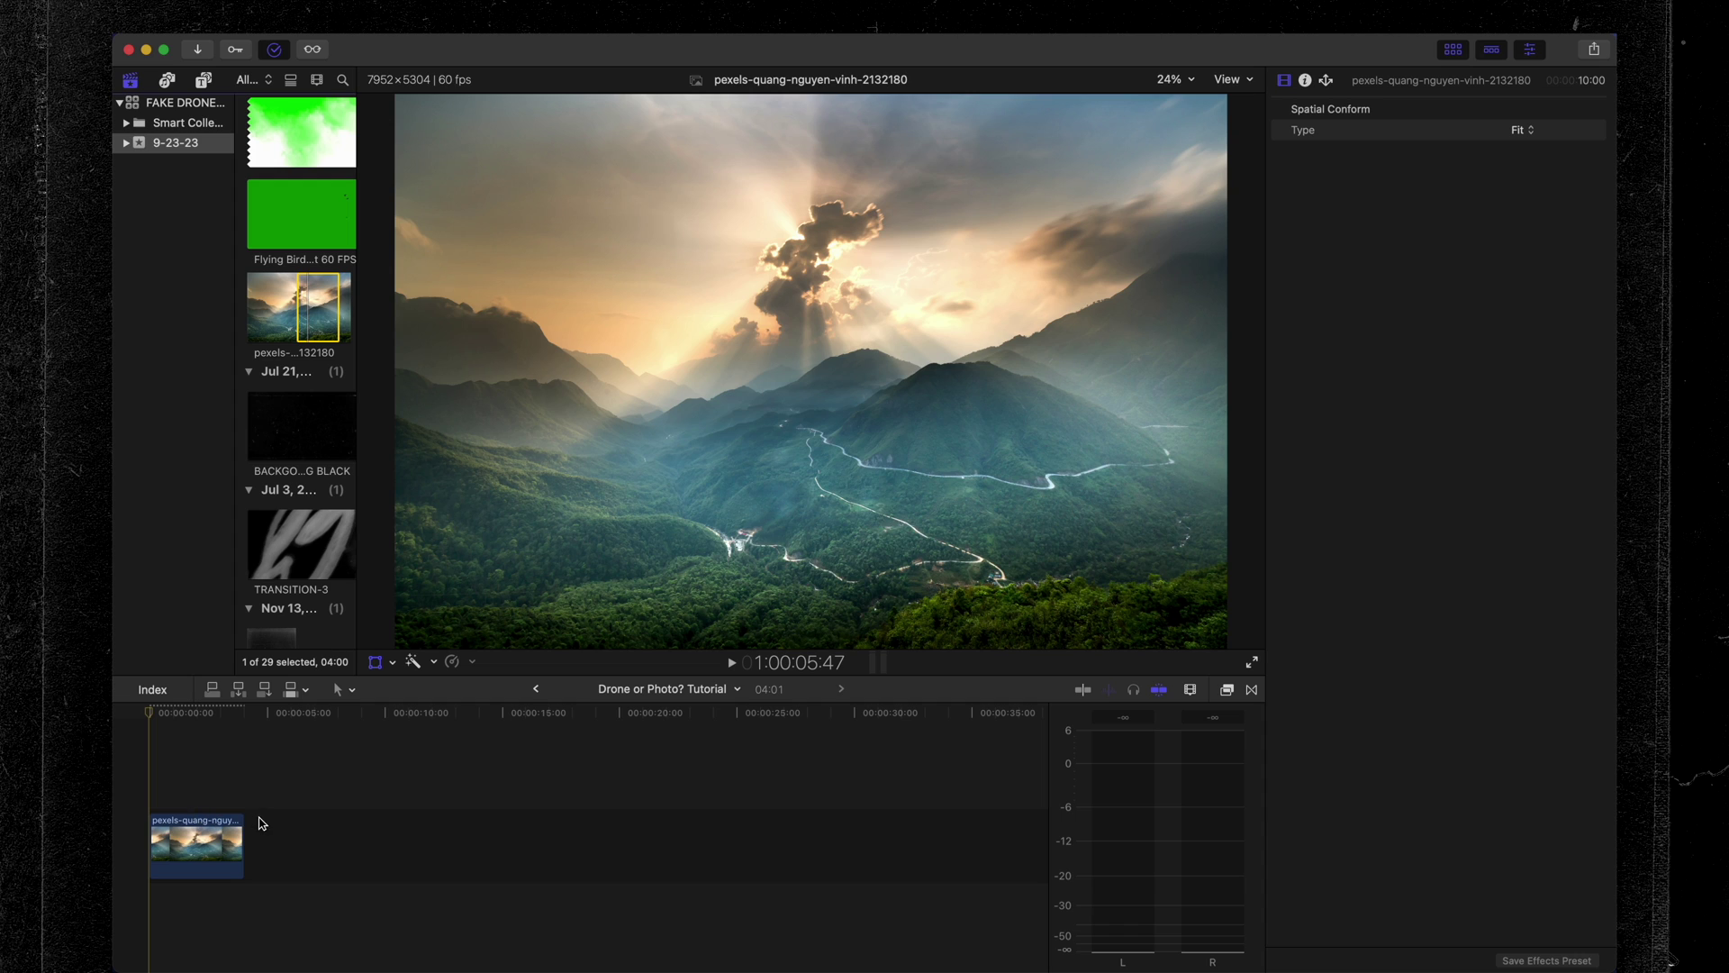
Extend the mountain-valley sunrise photo clip to about 10 seconds, making the project 10:06.
left_click_drag(243, 841, 386, 840)
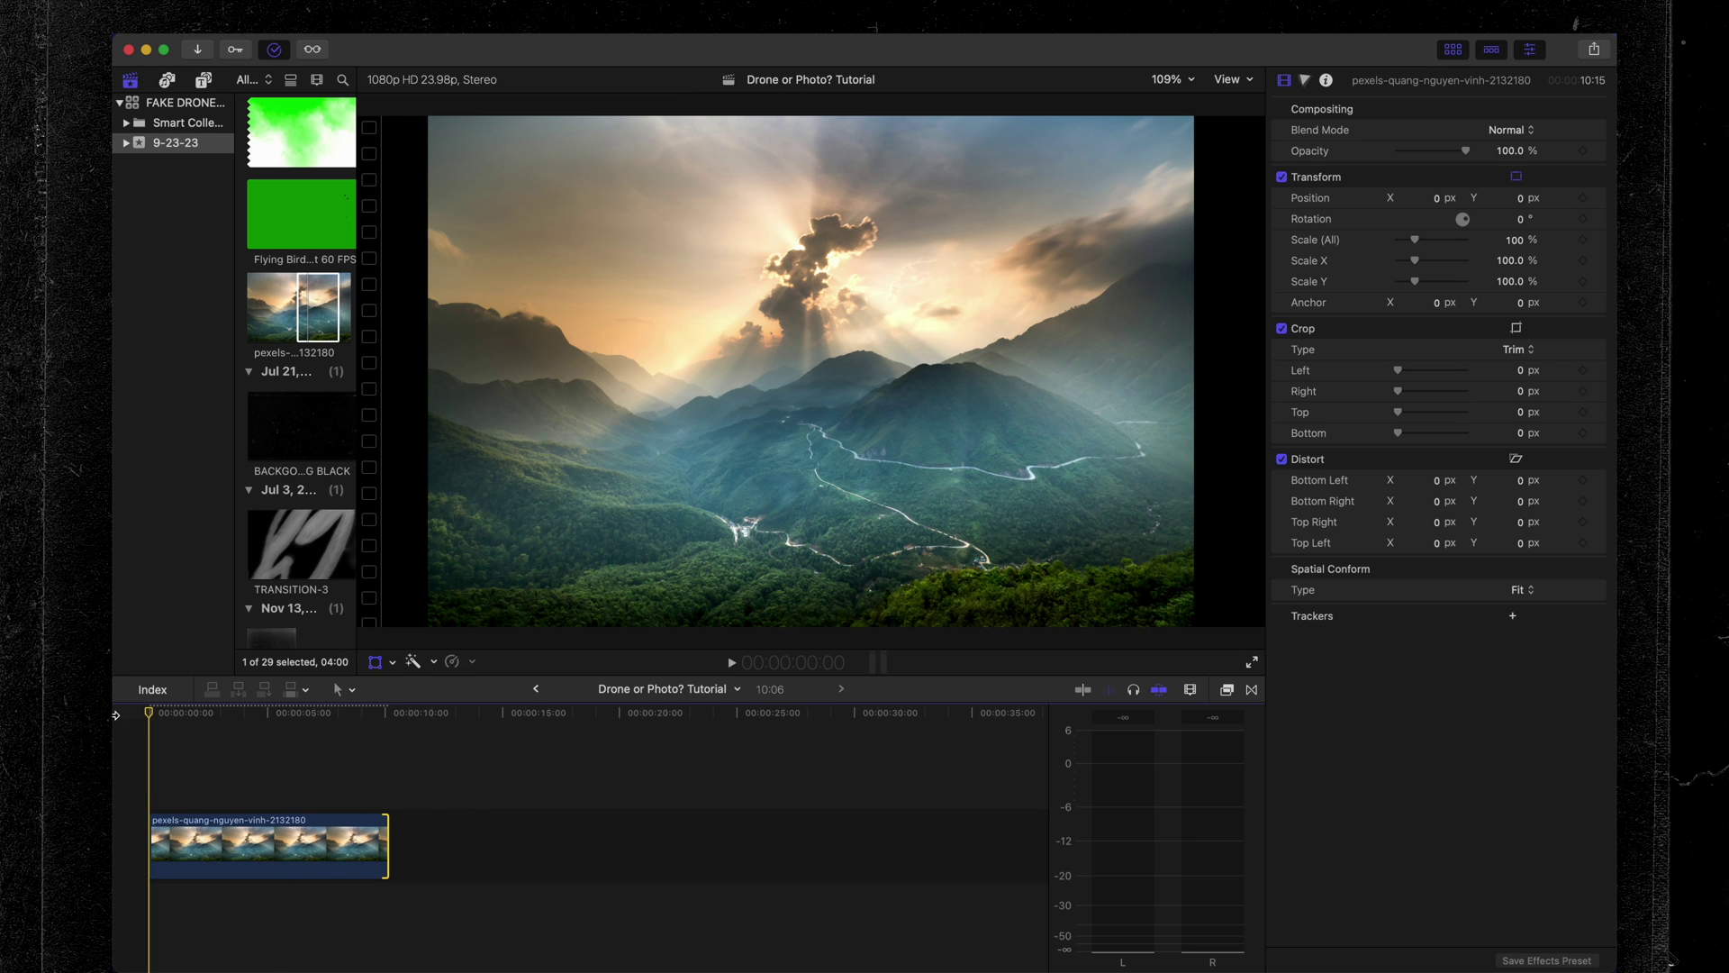
Set the mountain photo's Top Right and Top Left distort X to -500 with start keyframes.
left_click(172, 837)
key("shift+t")
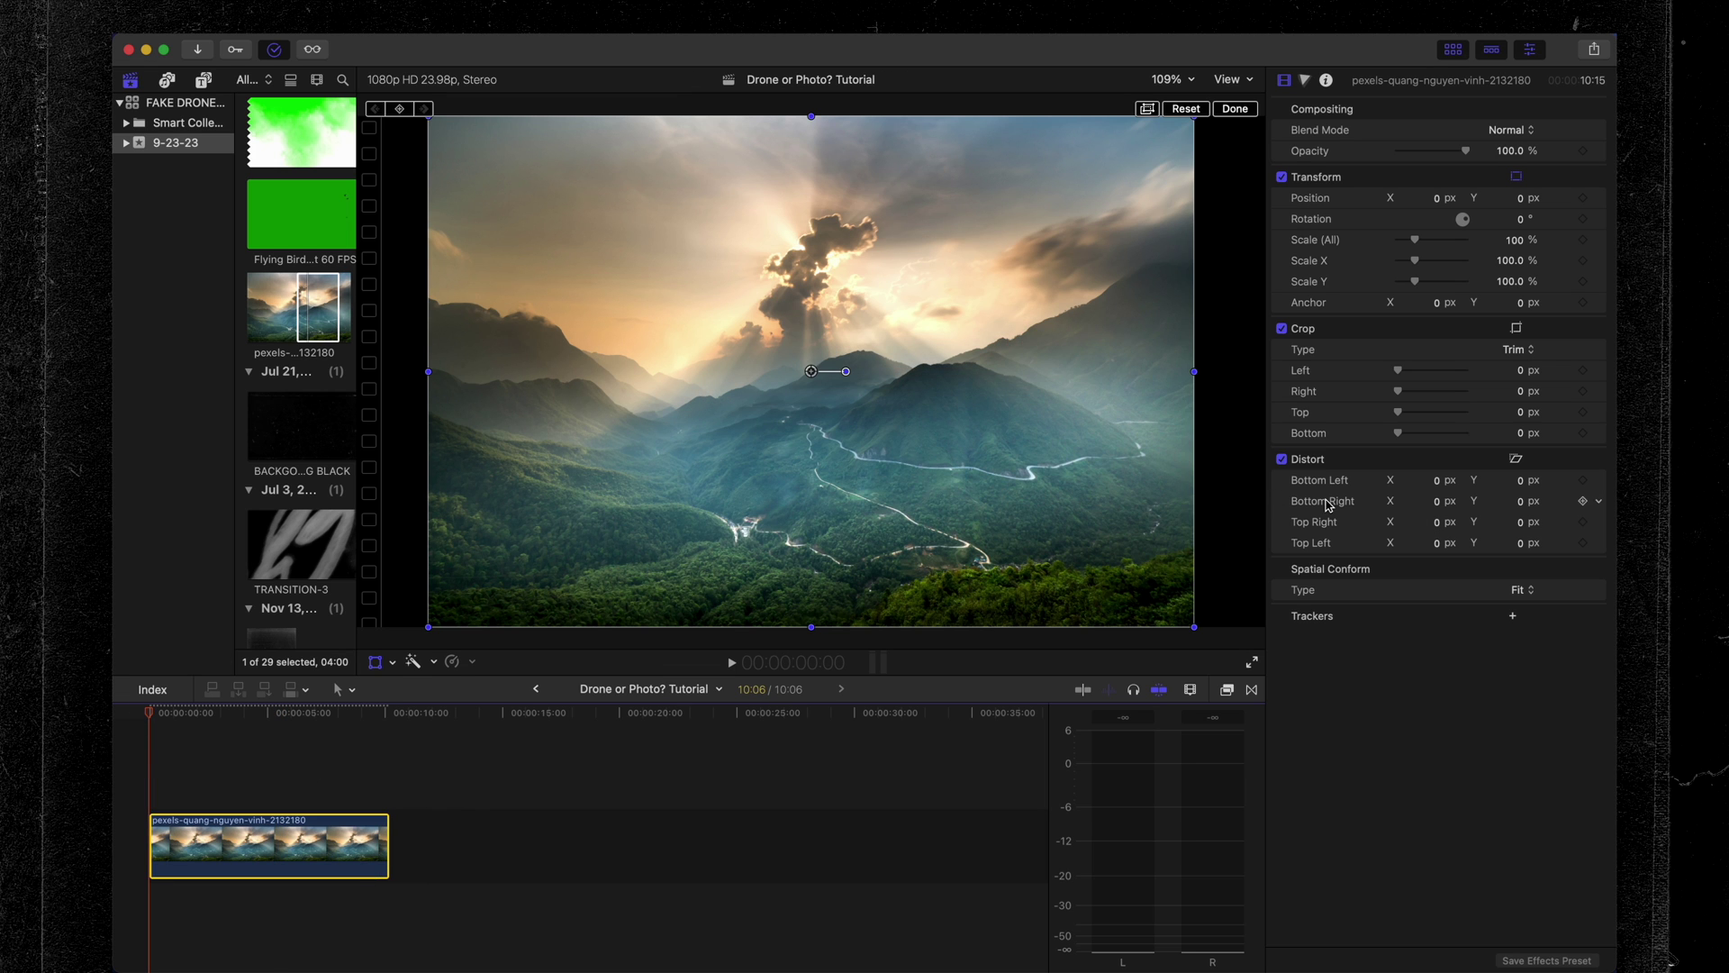
left_click(1438, 524)
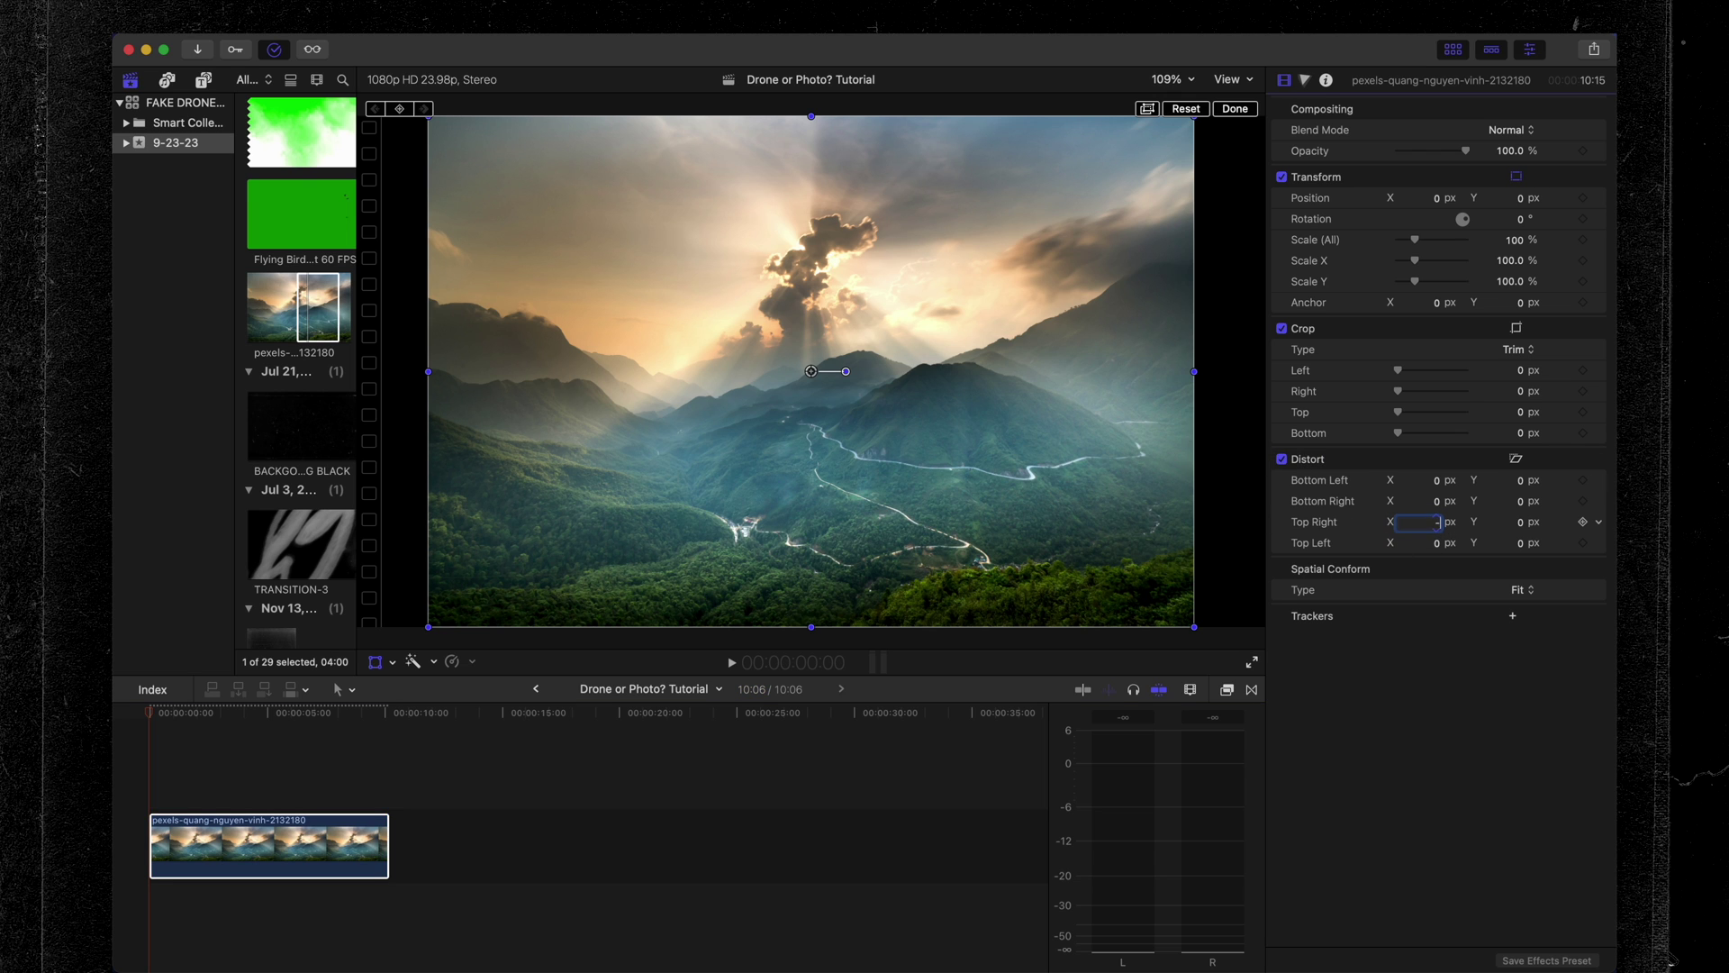
key("Return")
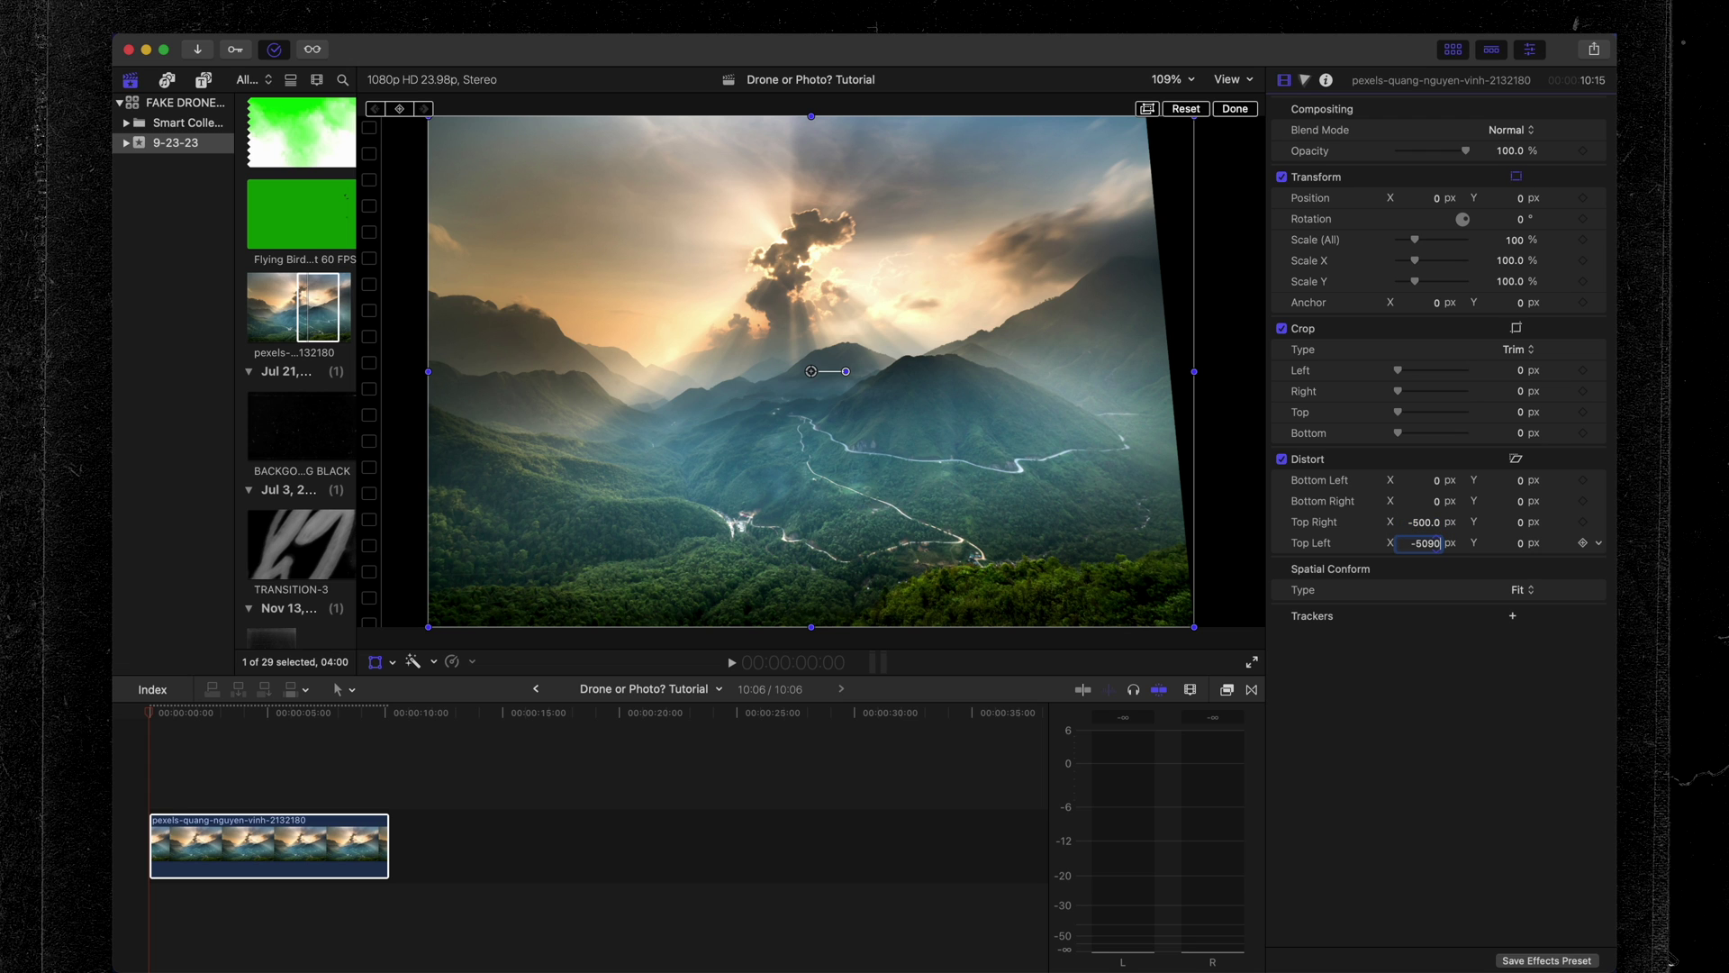
type("-500")
key("Return")
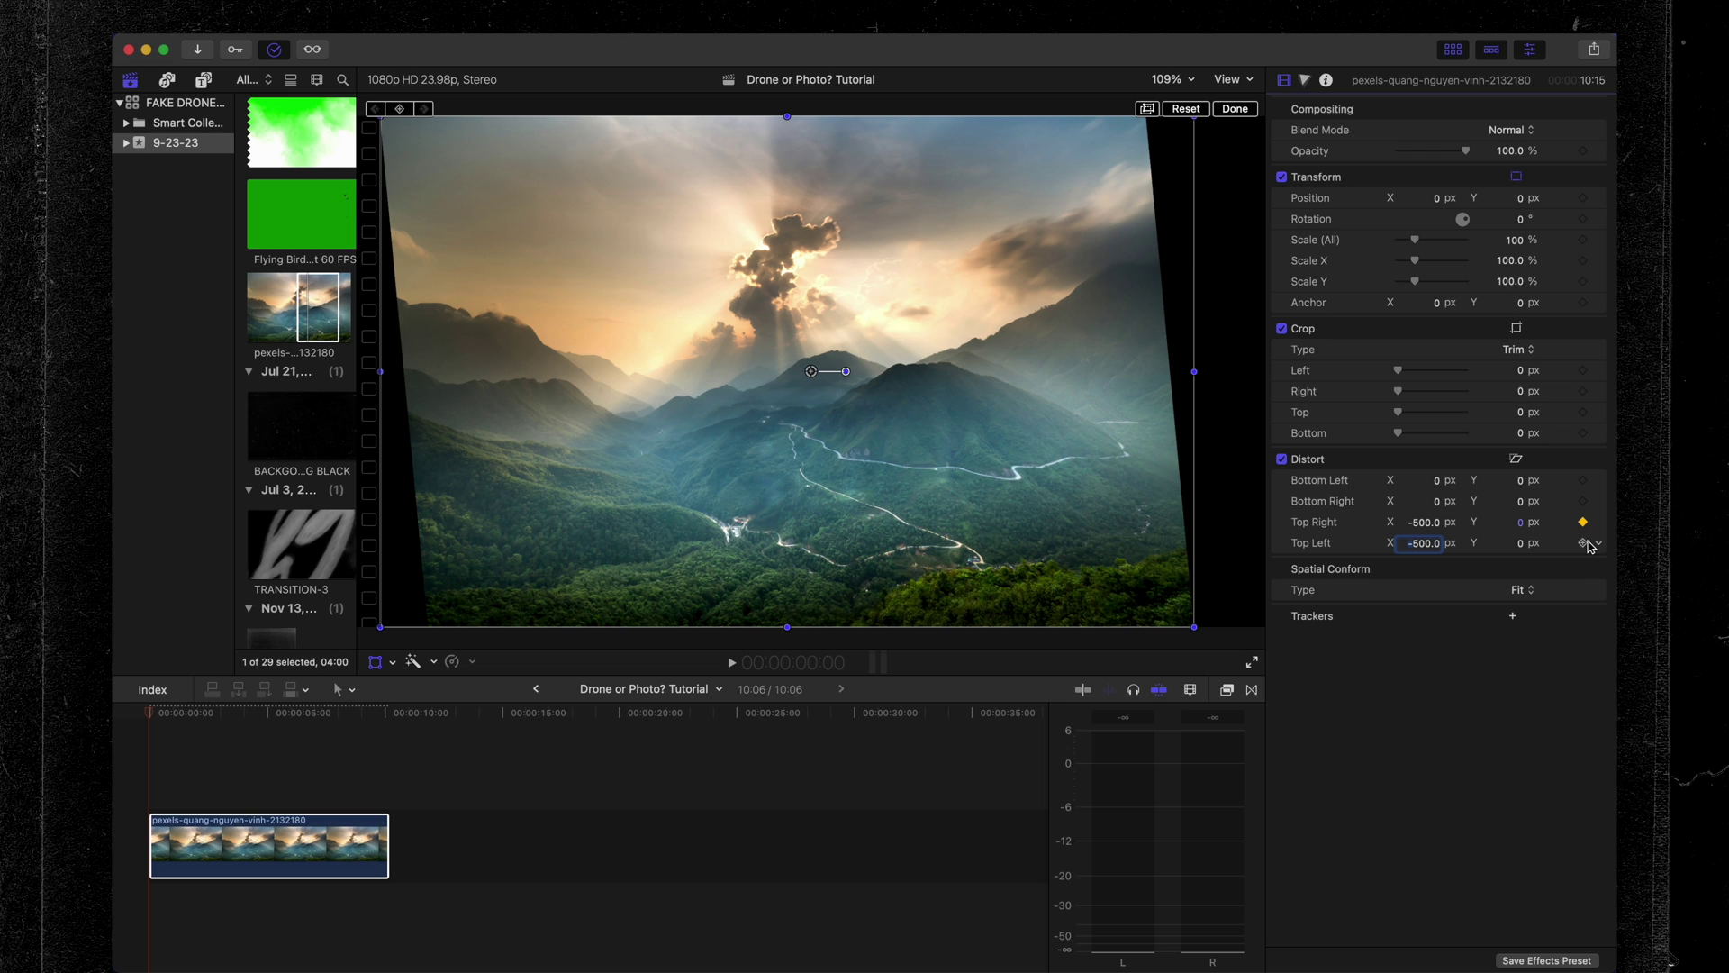
At the clip end set the top corners' X to 500, then scrub back to preview.
left_click_drag(150, 713, 384, 728)
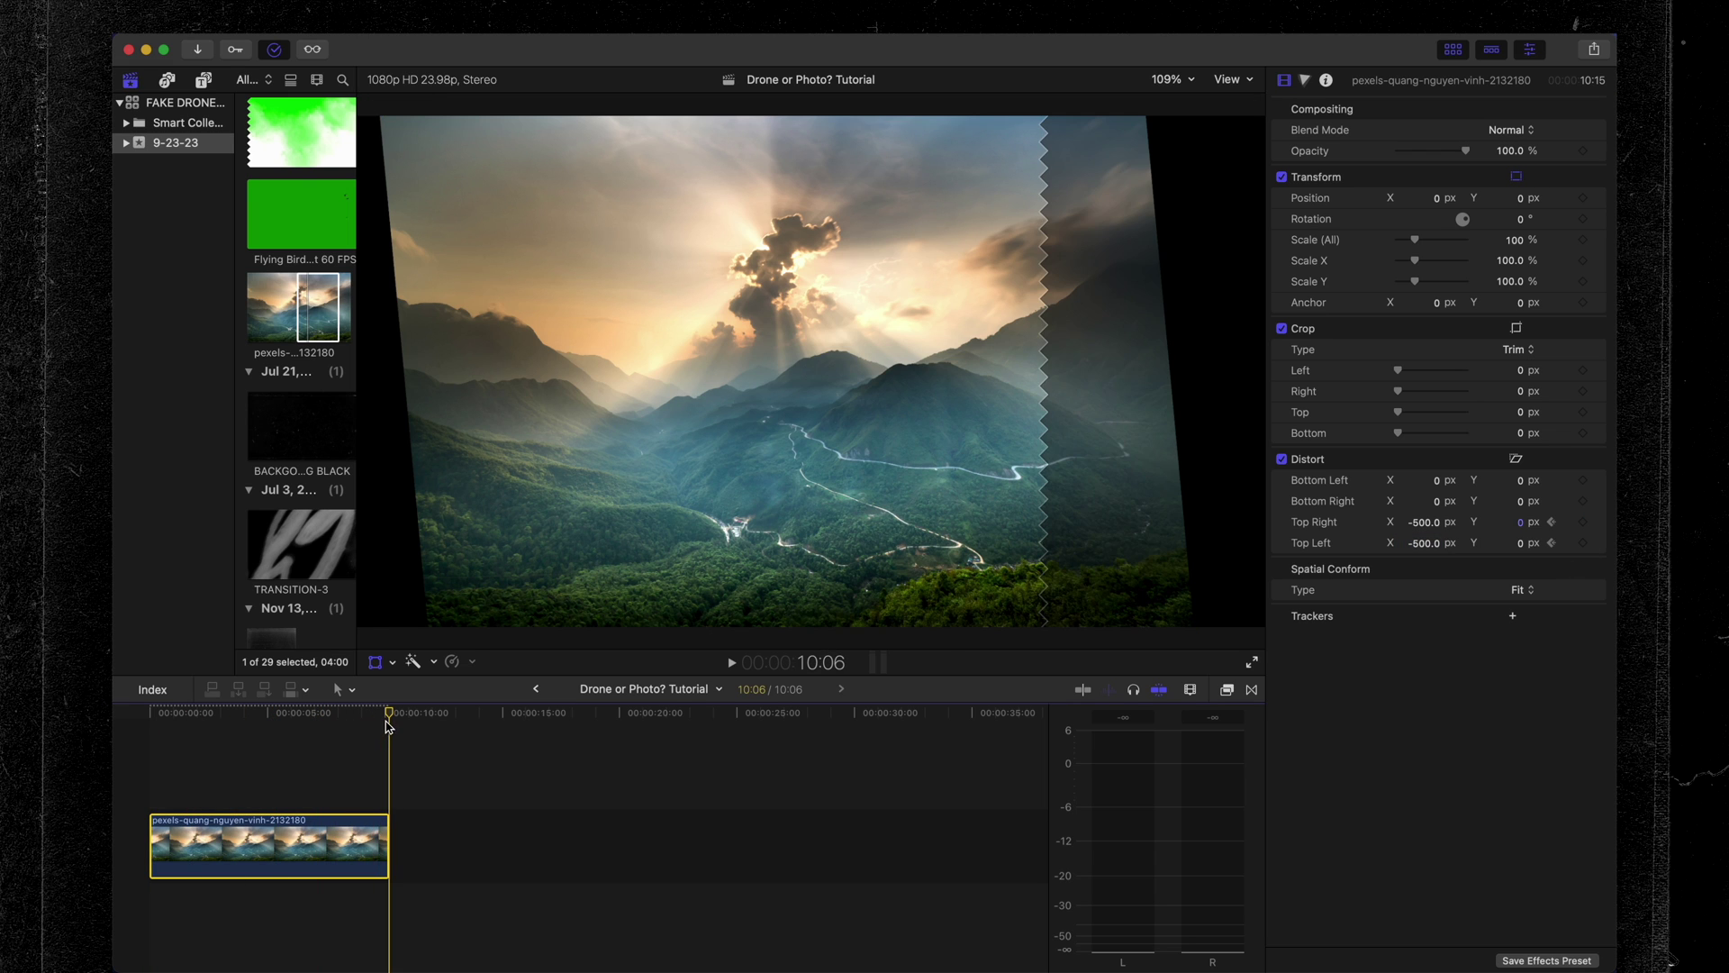
left_click(1419, 525)
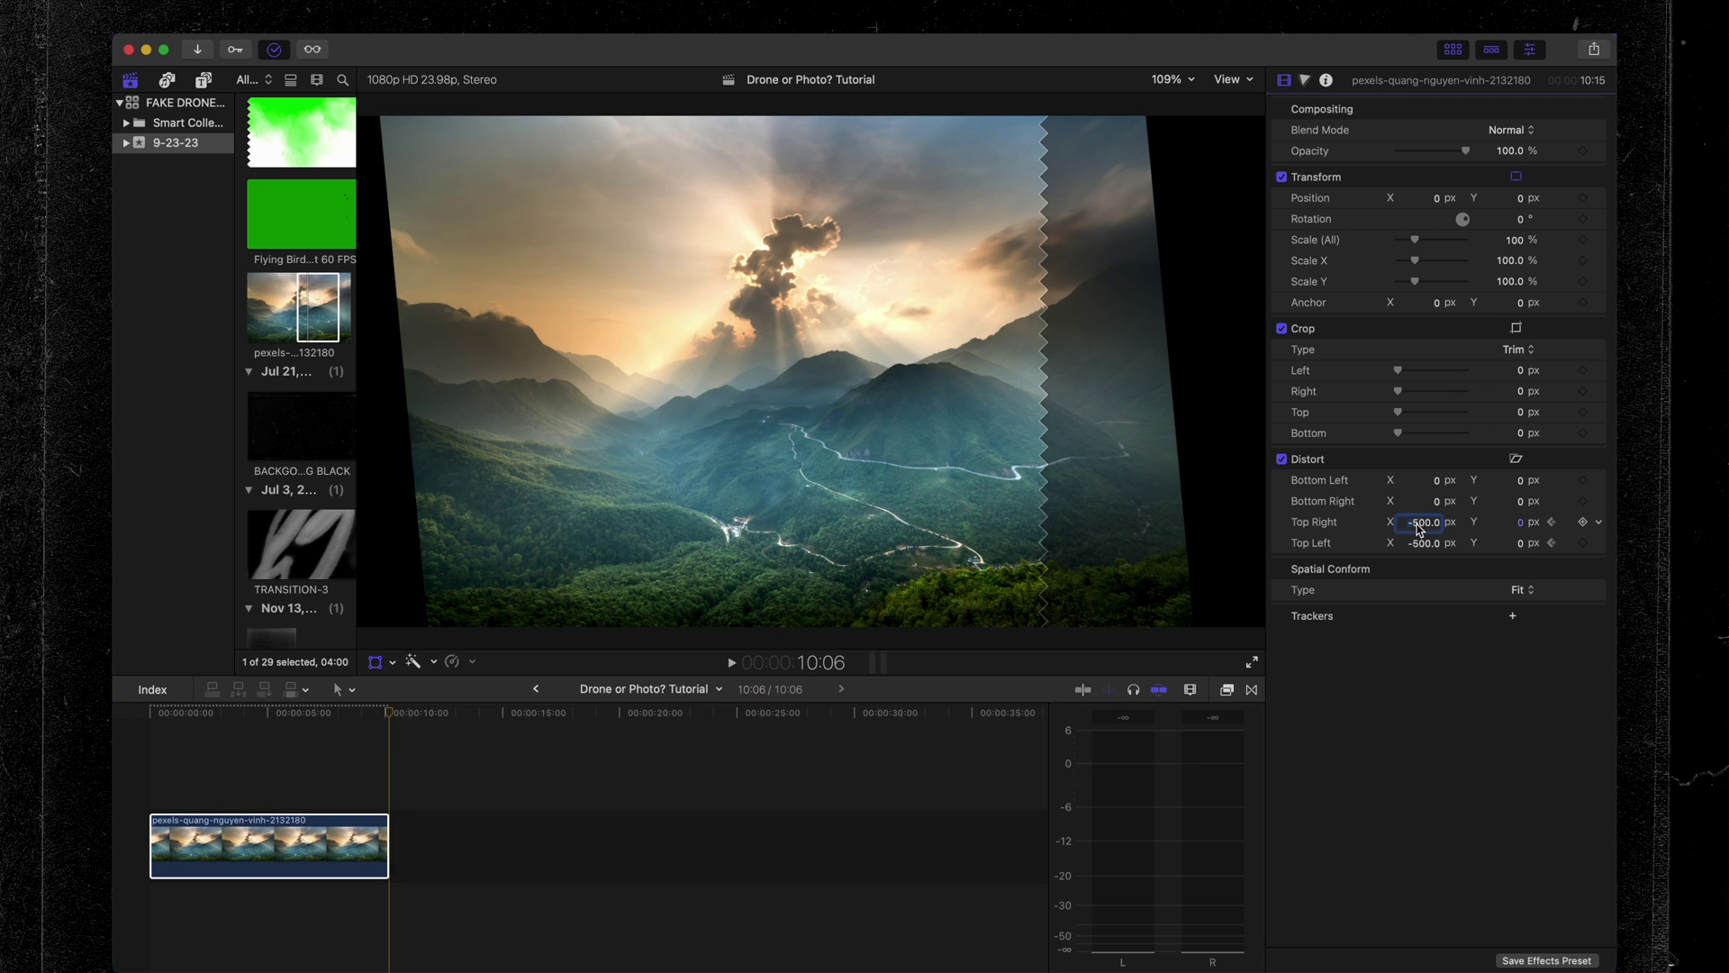
key("Return")
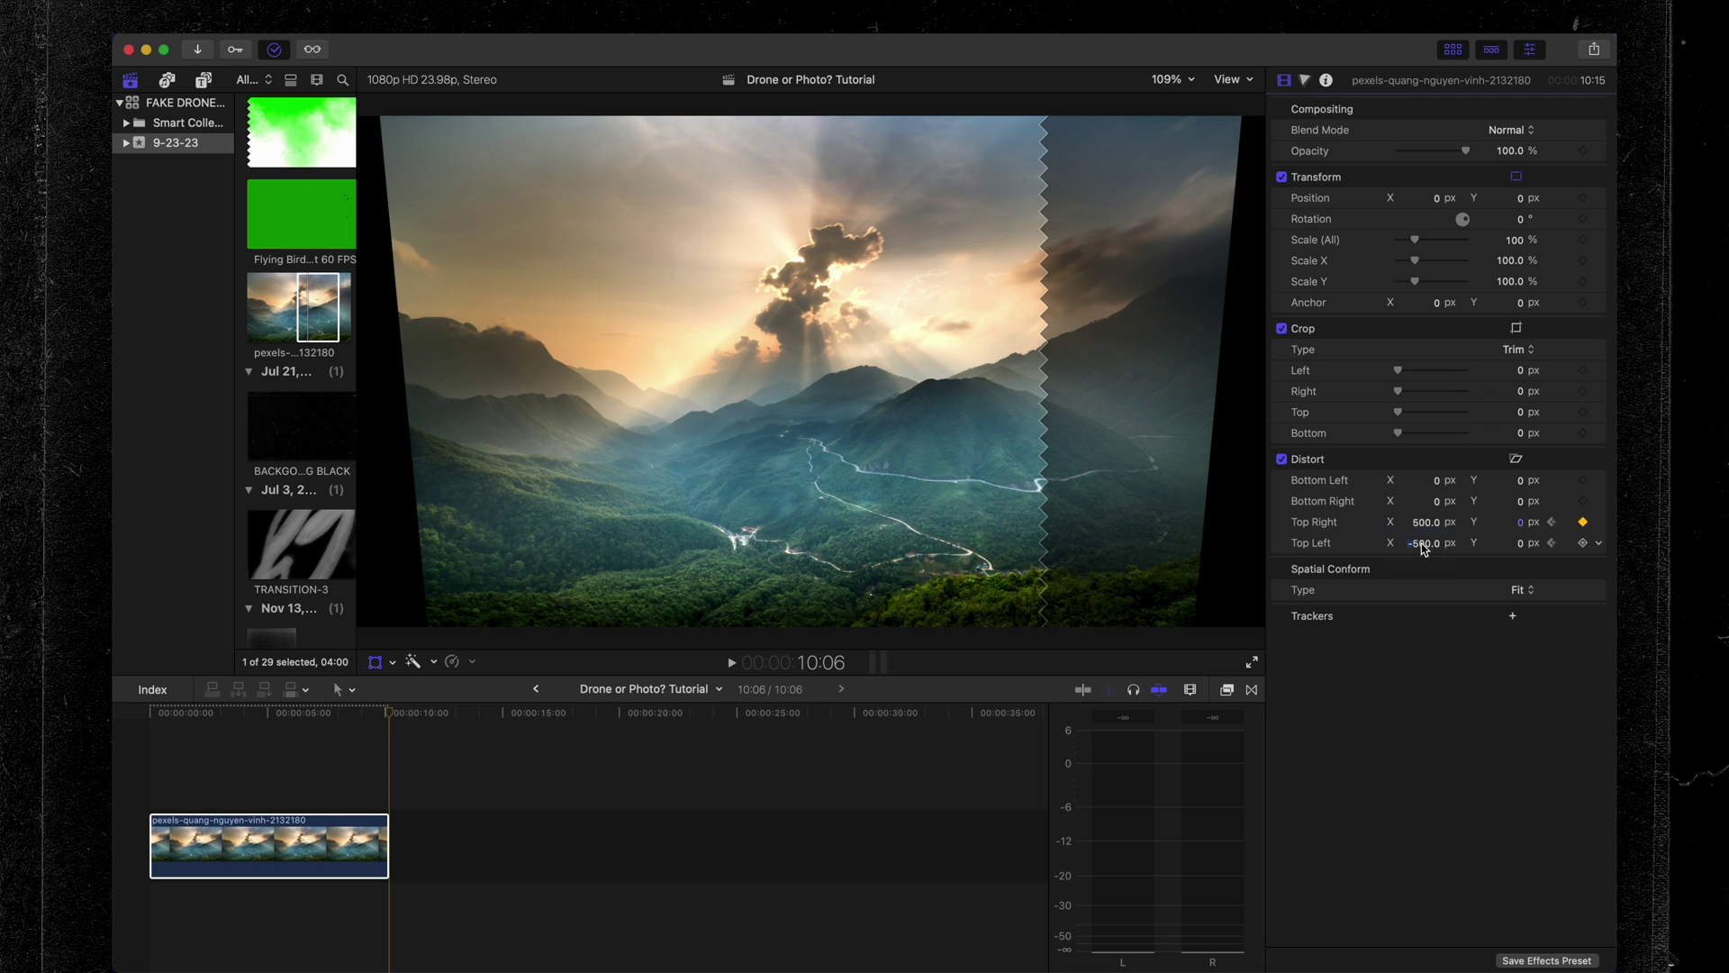
left_click_drag(279, 716, 151, 726)
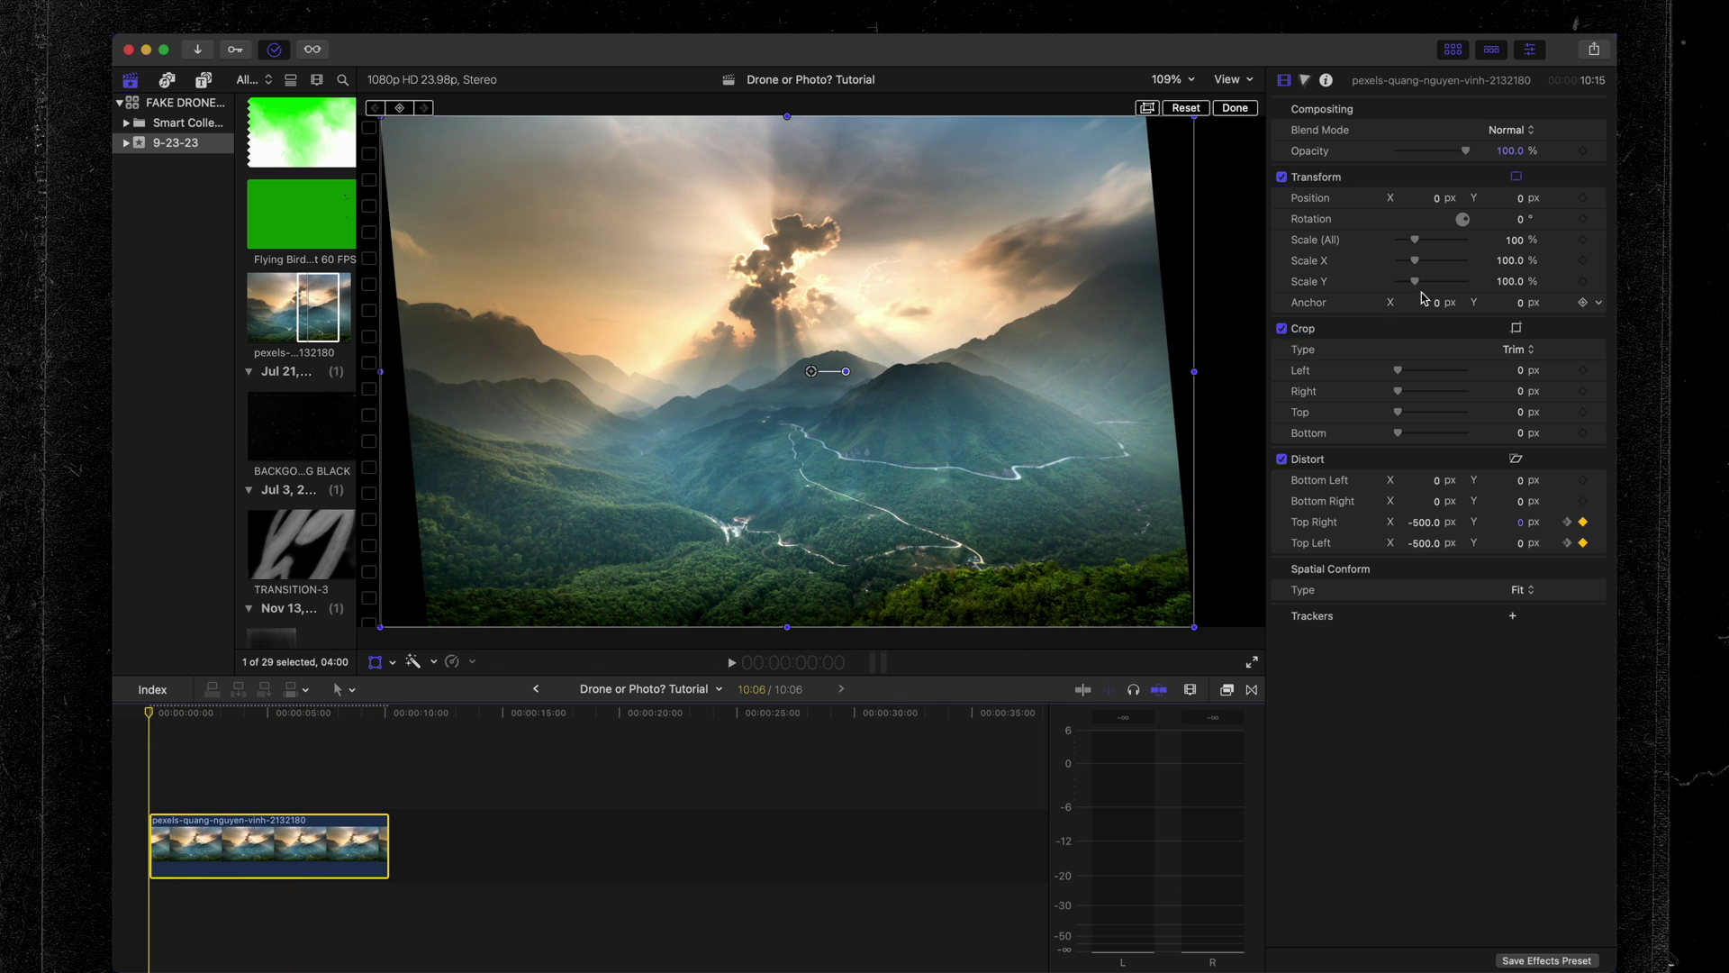
Scale the valley photo to 150% and keyframe its position drifting to X -60, Y +80 px by the end.
left_click_drag(1416, 241, 1427, 245)
mouse_move(847, 399)
left_mouse_down()
mouse_move(832, 399)
mouse_move(844, 370)
mouse_move(795, 401)
mouse_move(829, 355)
mouse_move(834, 389)
left_mouse_up()
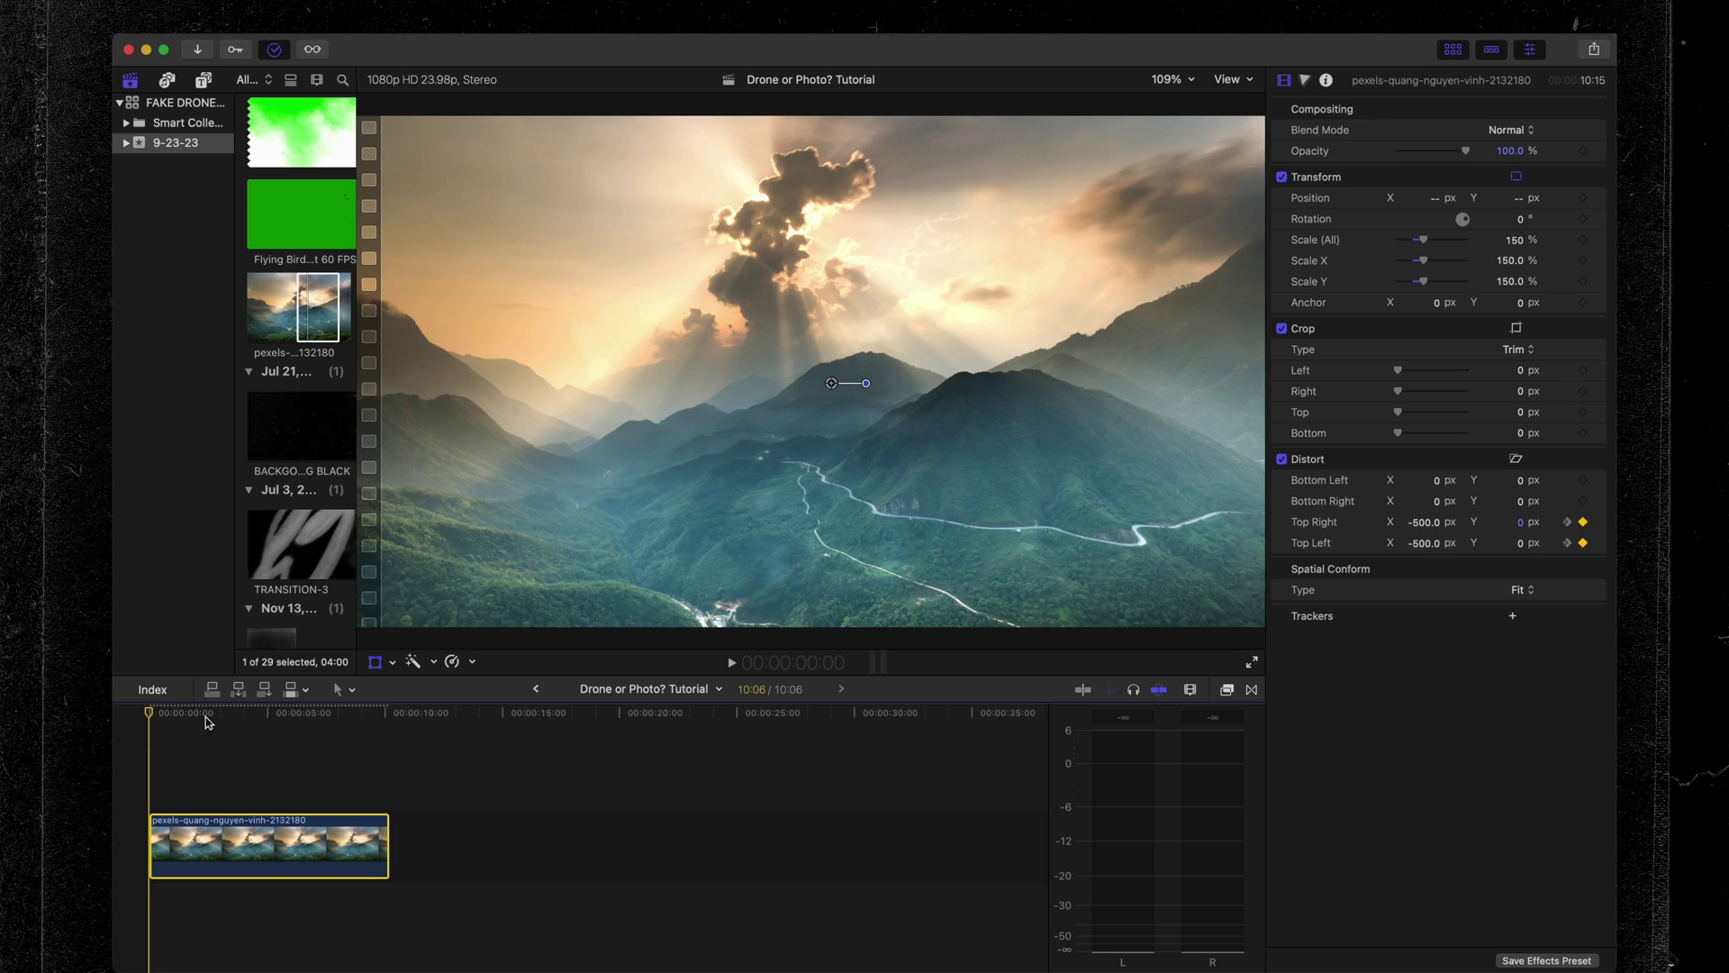
left_click_drag(210, 716, 139, 716)
left_click_drag(155, 712, 386, 723)
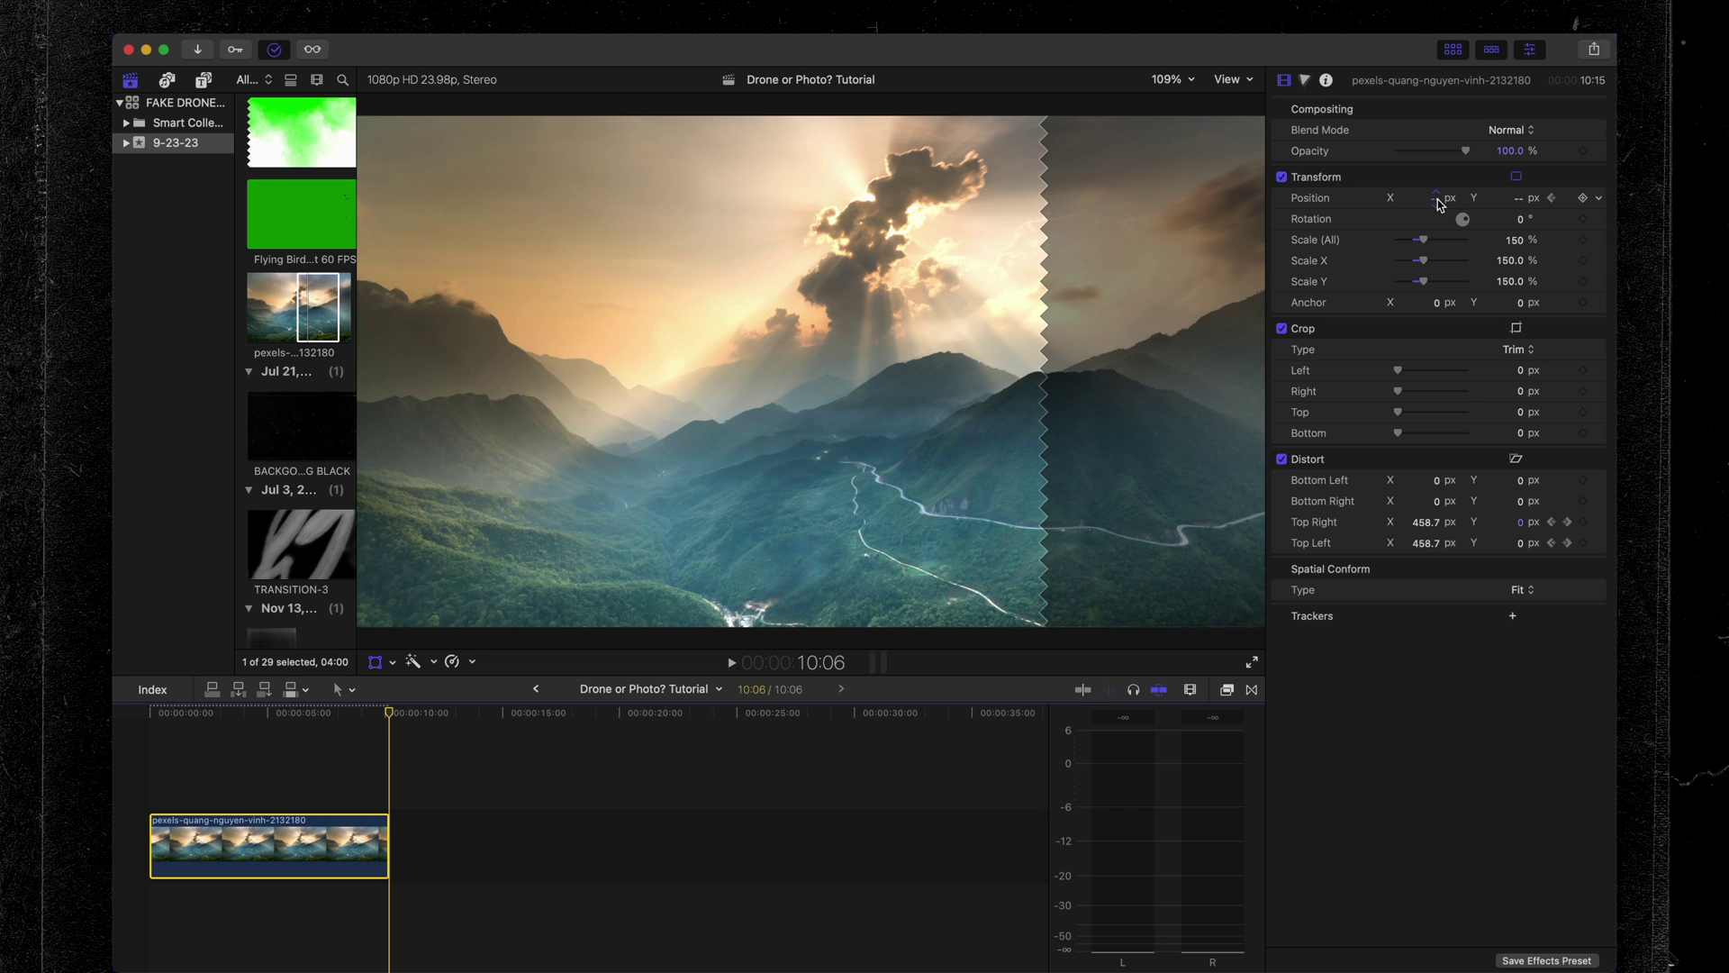
left_click_drag(1435, 199, 1435, 199)
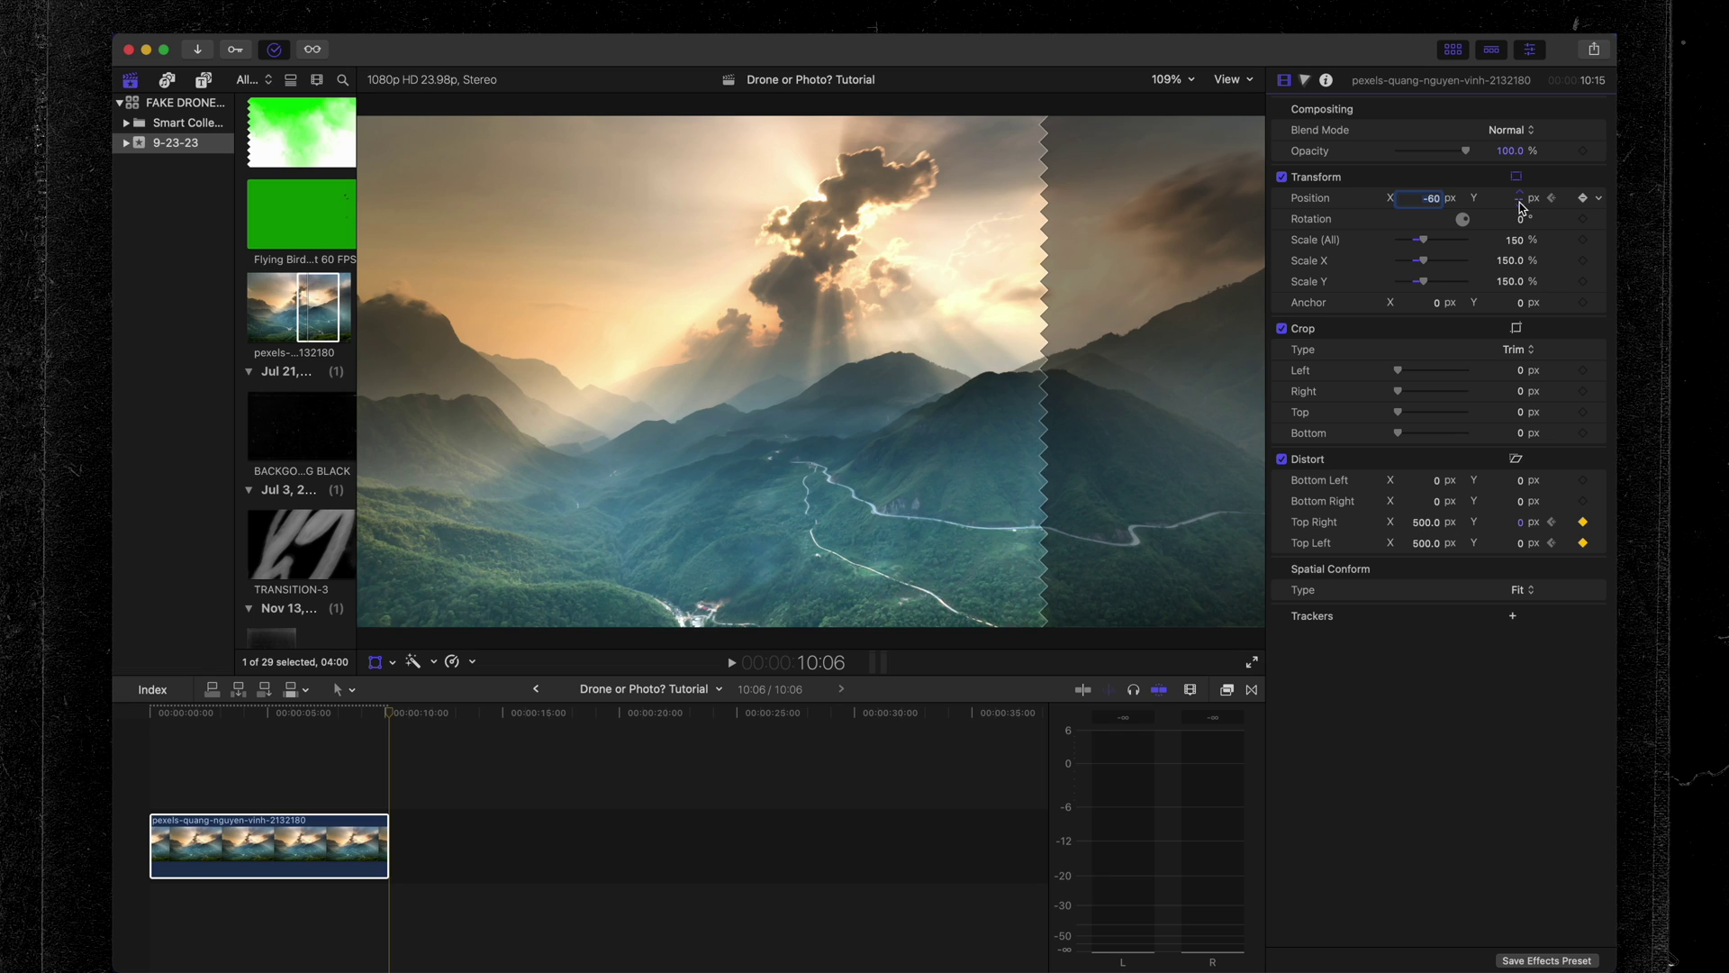
left_click_drag(1517, 198, 1519, 199)
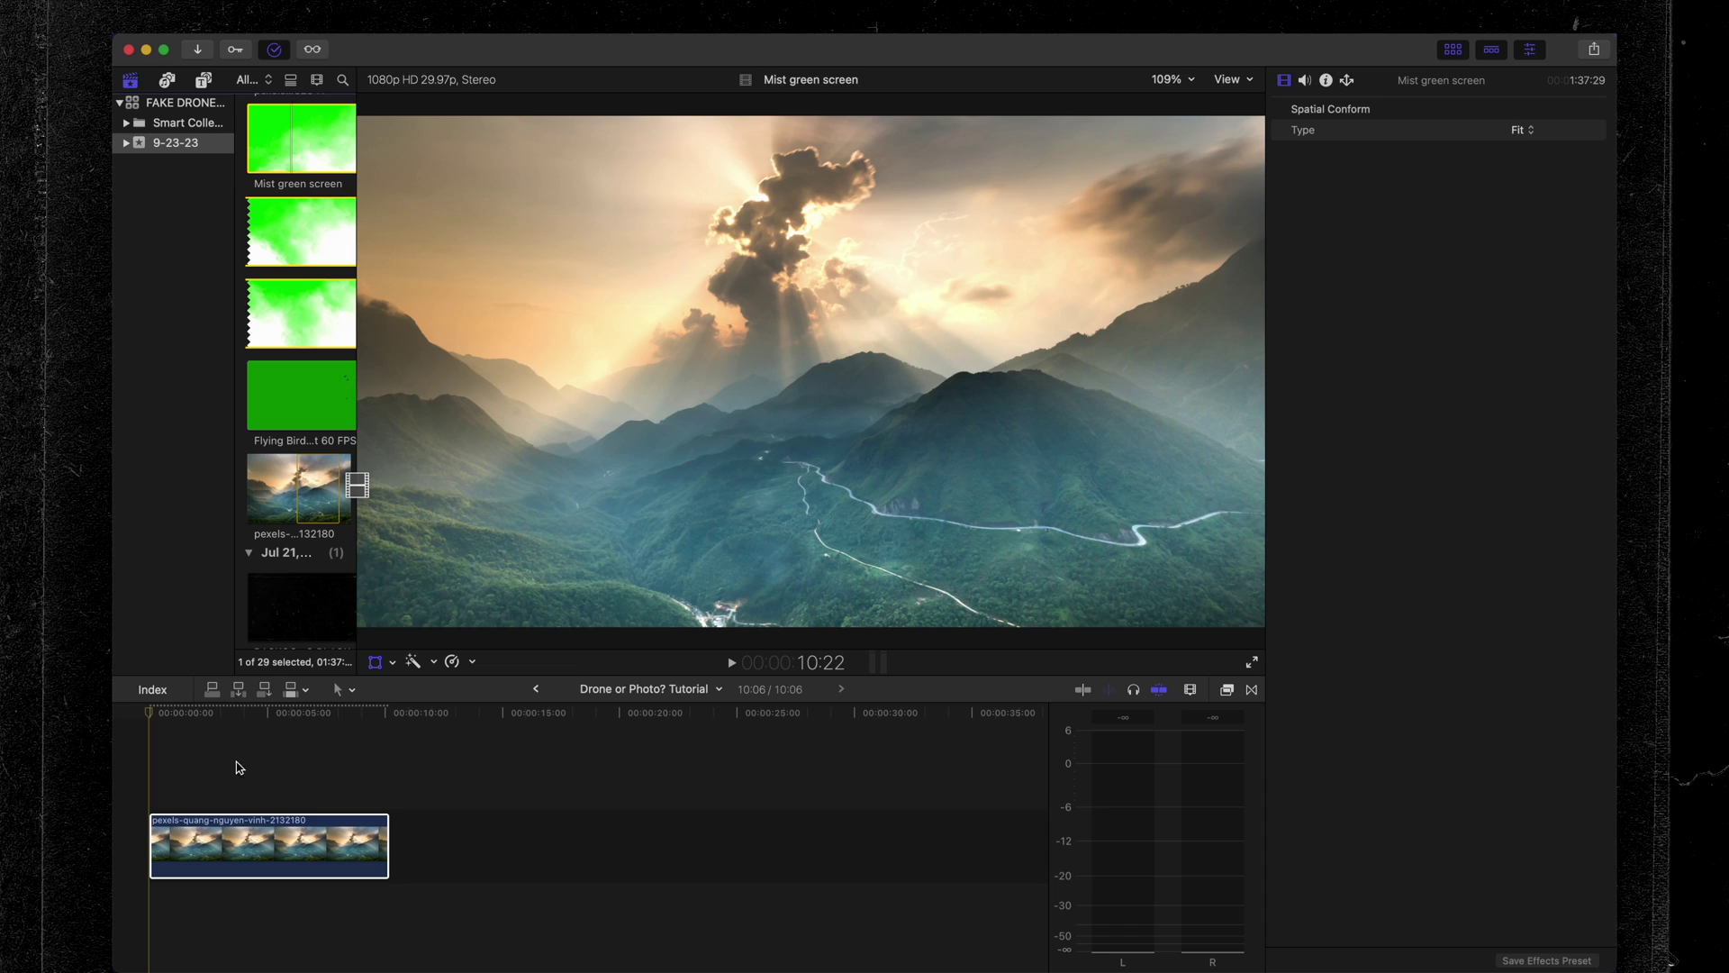
Lay the Mist green screen clip over the photo's start and cut away everything past 10:06.
left_click_drag(301, 137, 200, 766)
left_click_drag(317, 774, 267, 774)
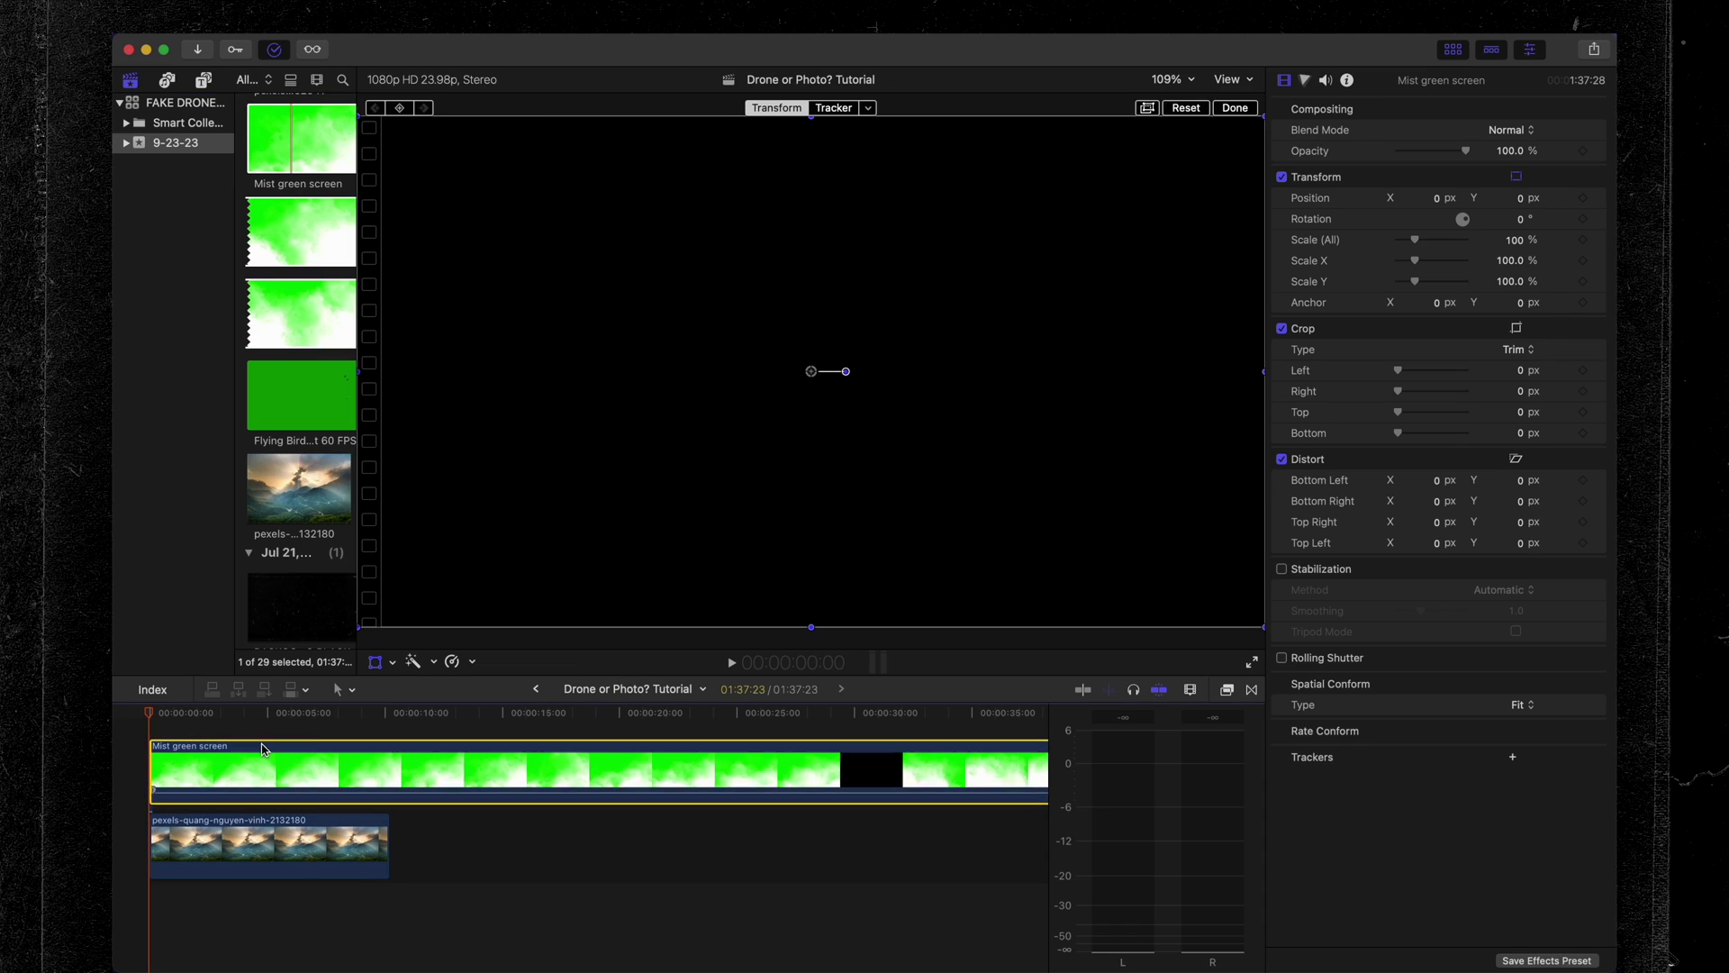
key("b")
left_click(390, 766)
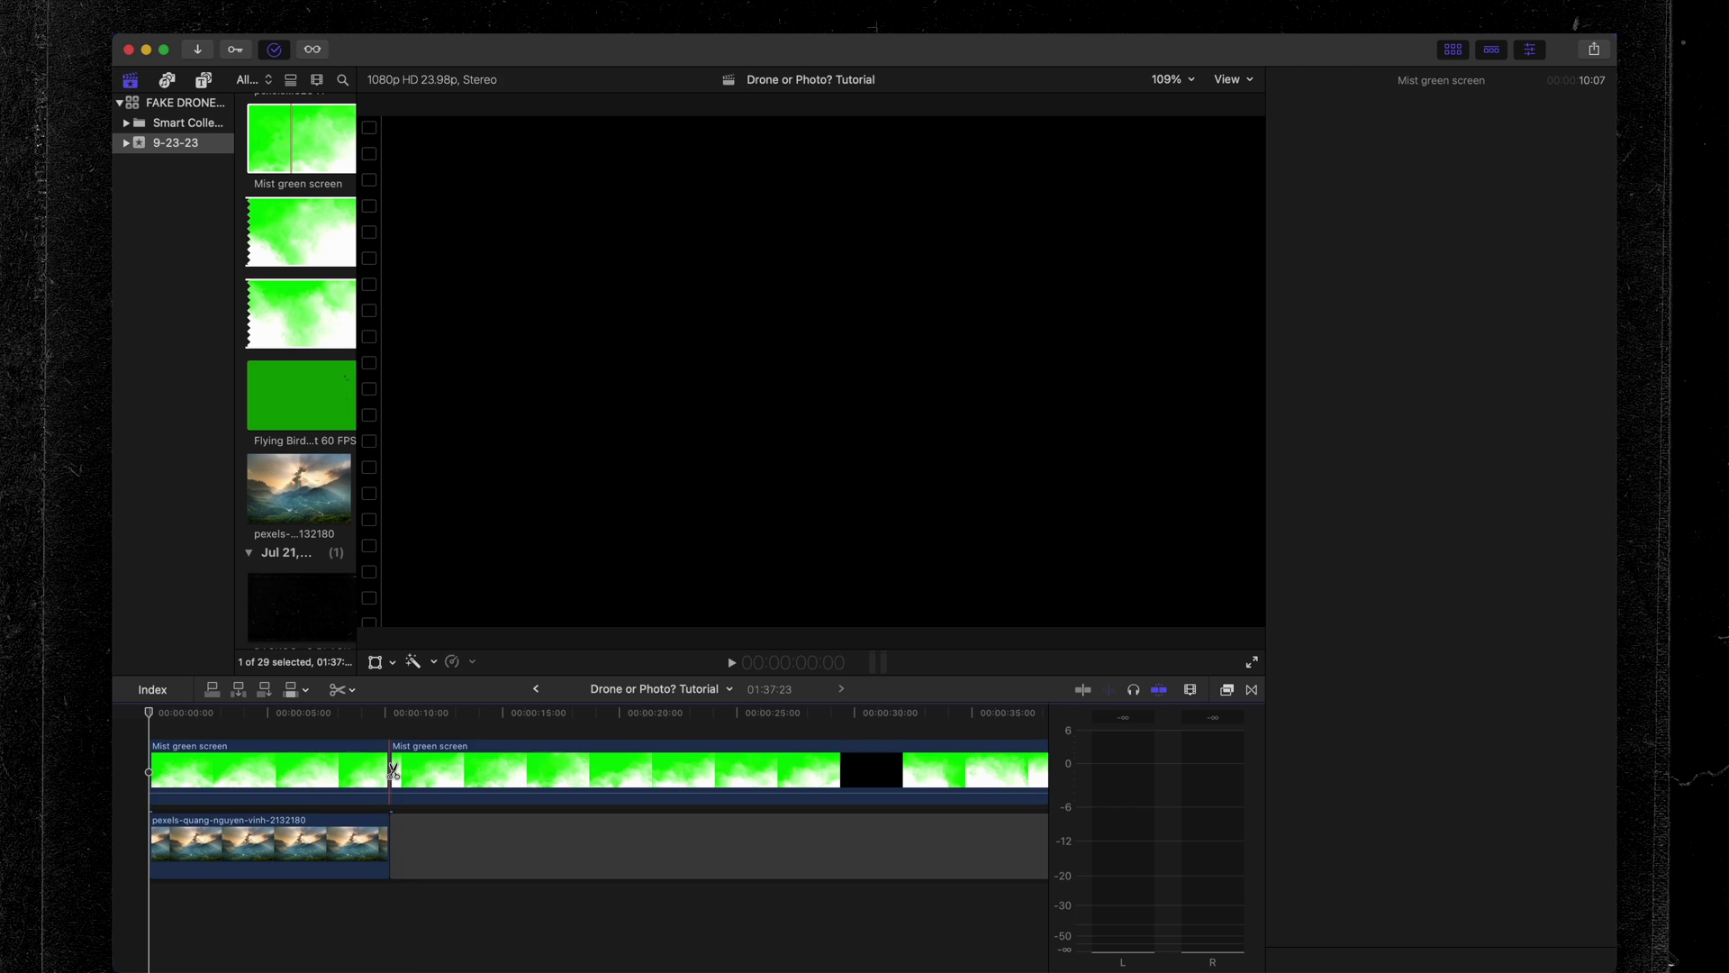
key("a")
left_click(481, 771)
key("Delete")
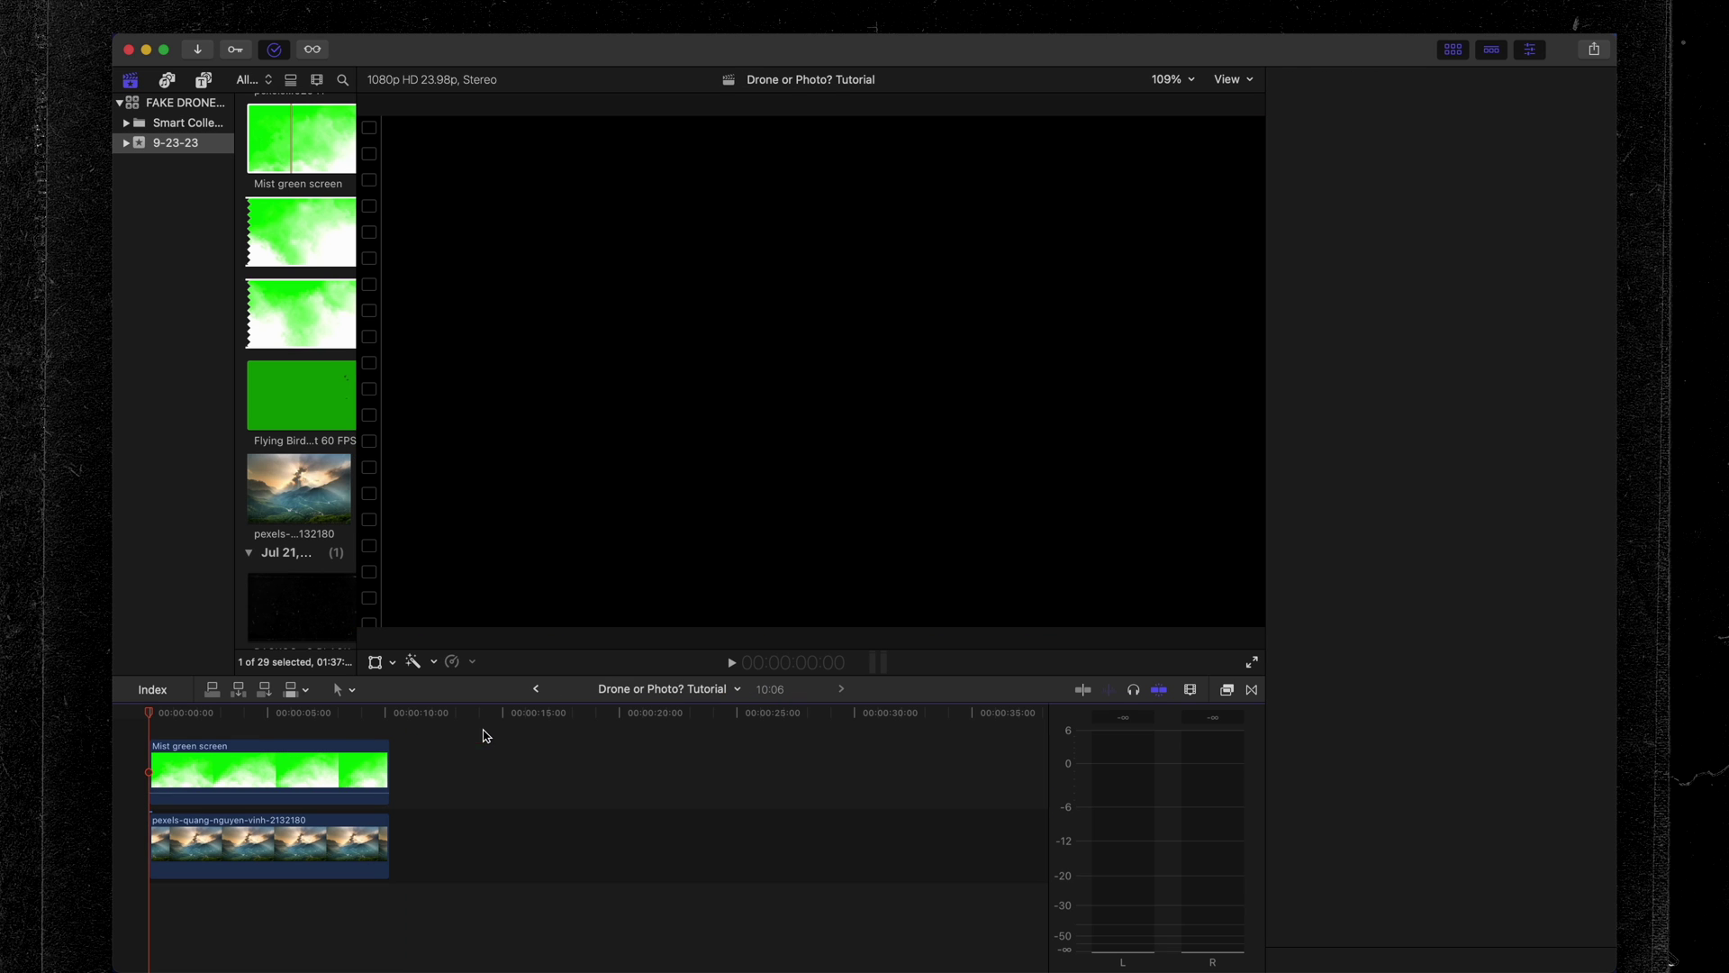
left_click(252, 761)
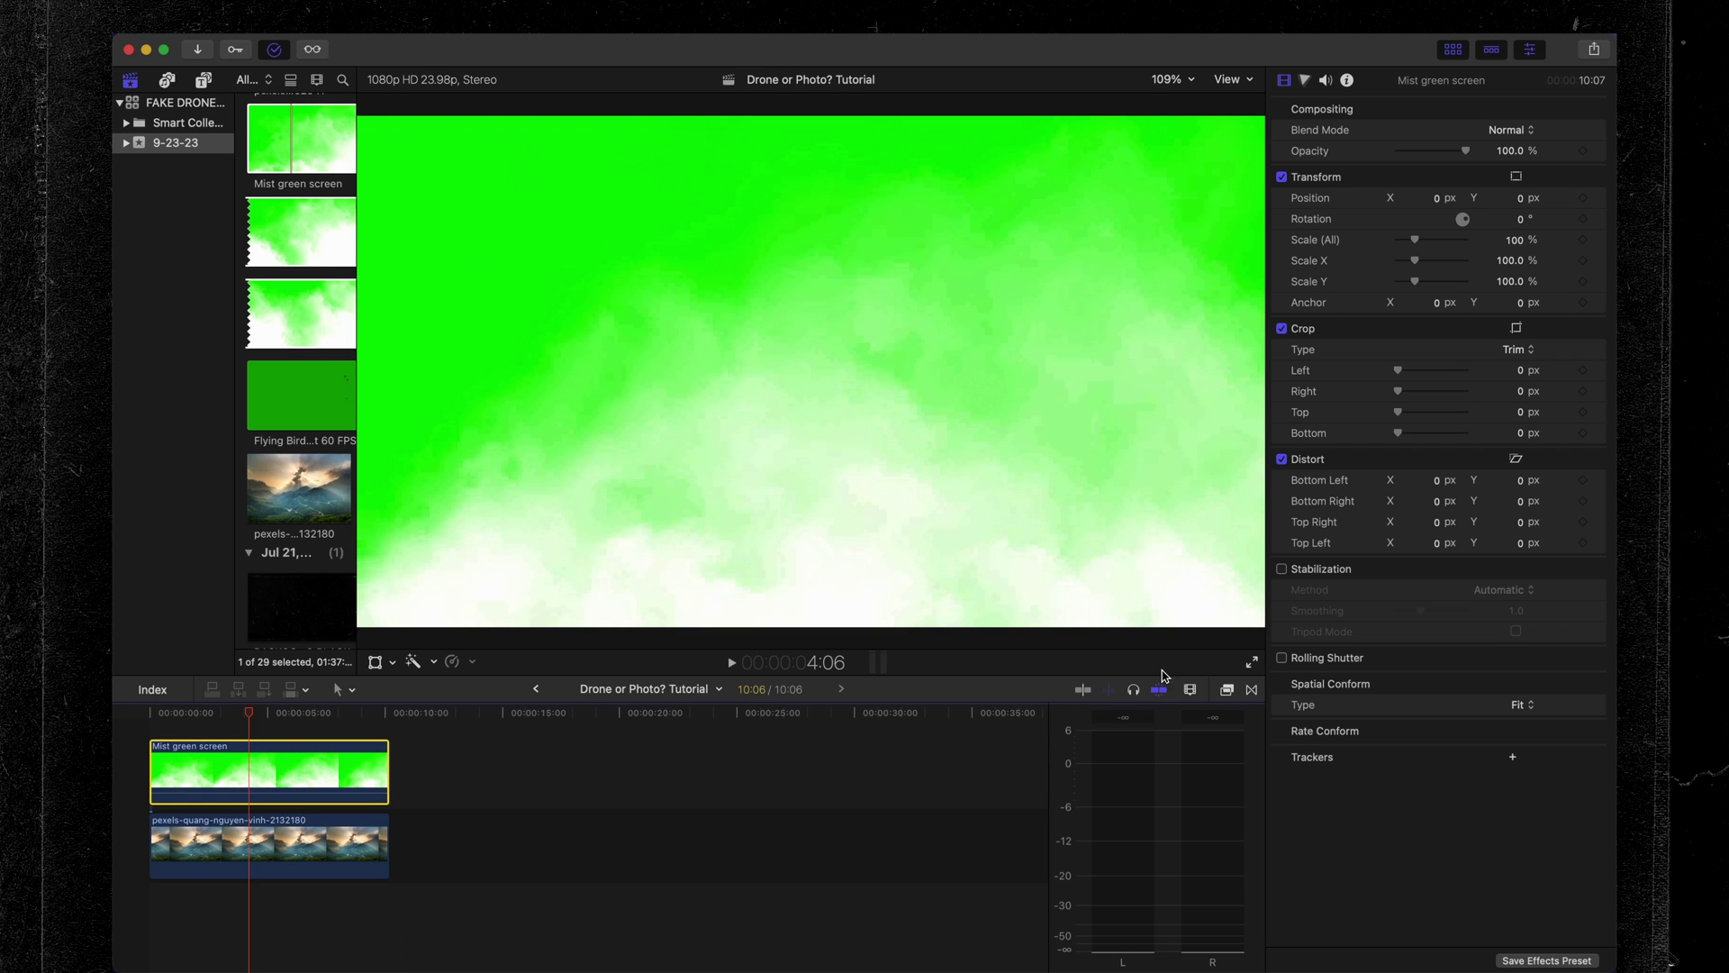
left_click(1227, 690)
Key the mist with Keyer at 21.6% opacity, lower it to Y -540 px, and preview full screen.
left_click_drag(595, 766, 286, 774)
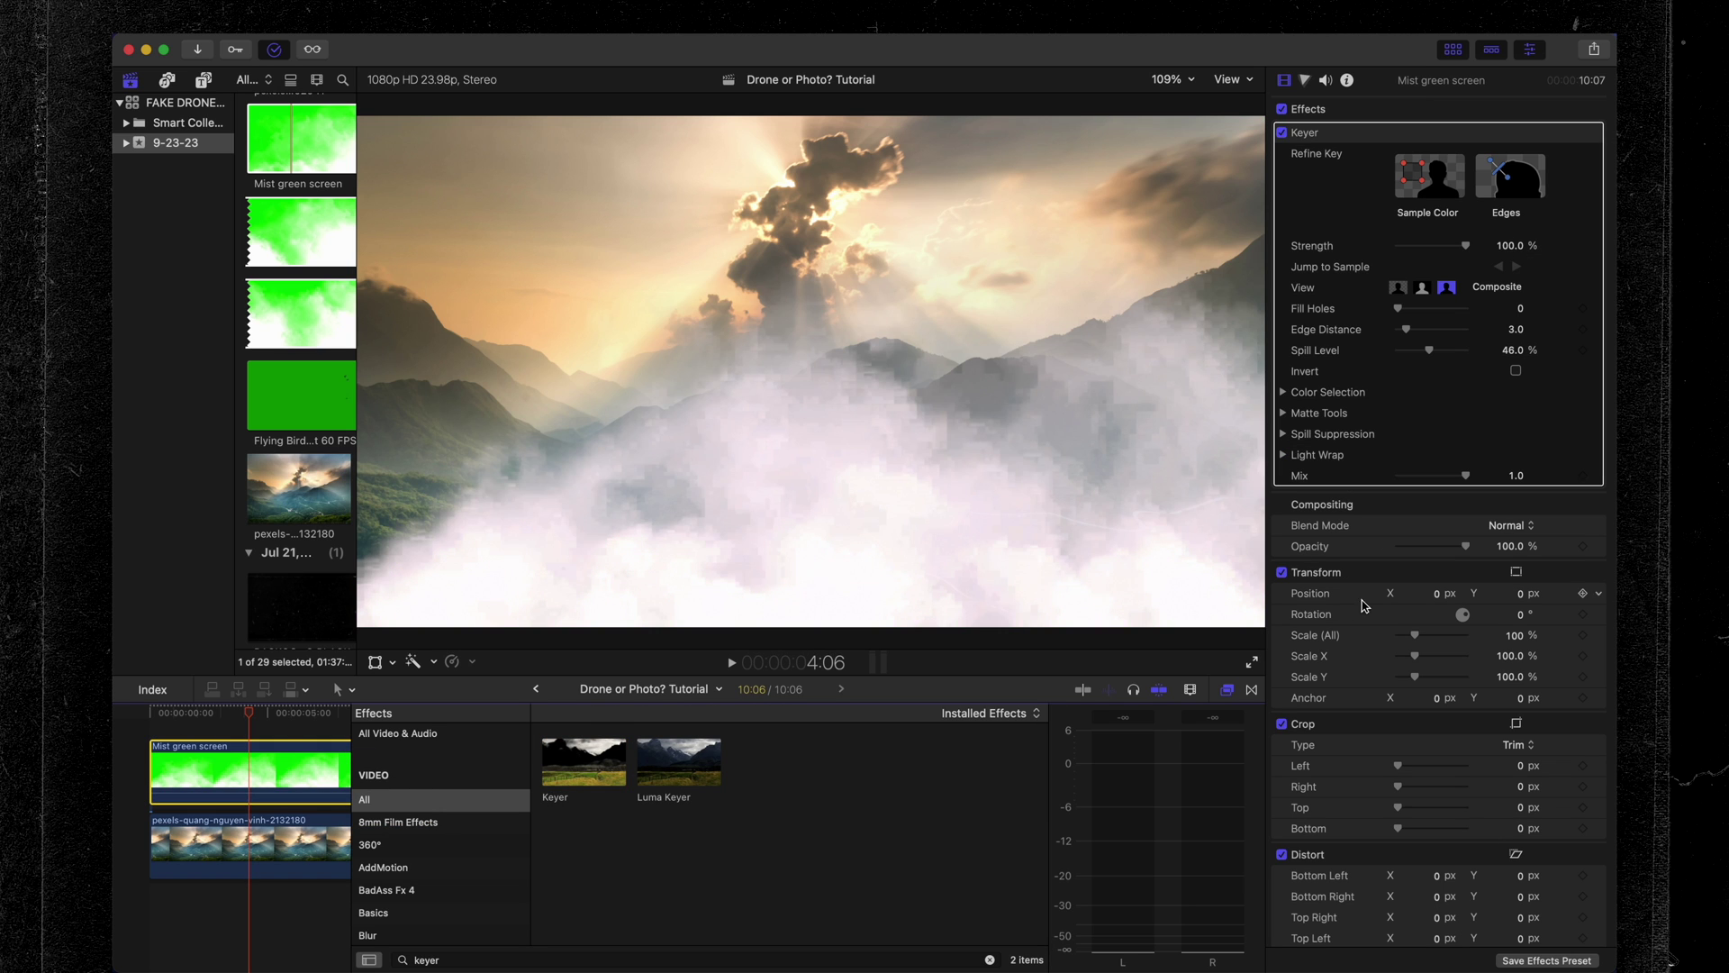
left_click_drag(1445, 549, 1414, 551)
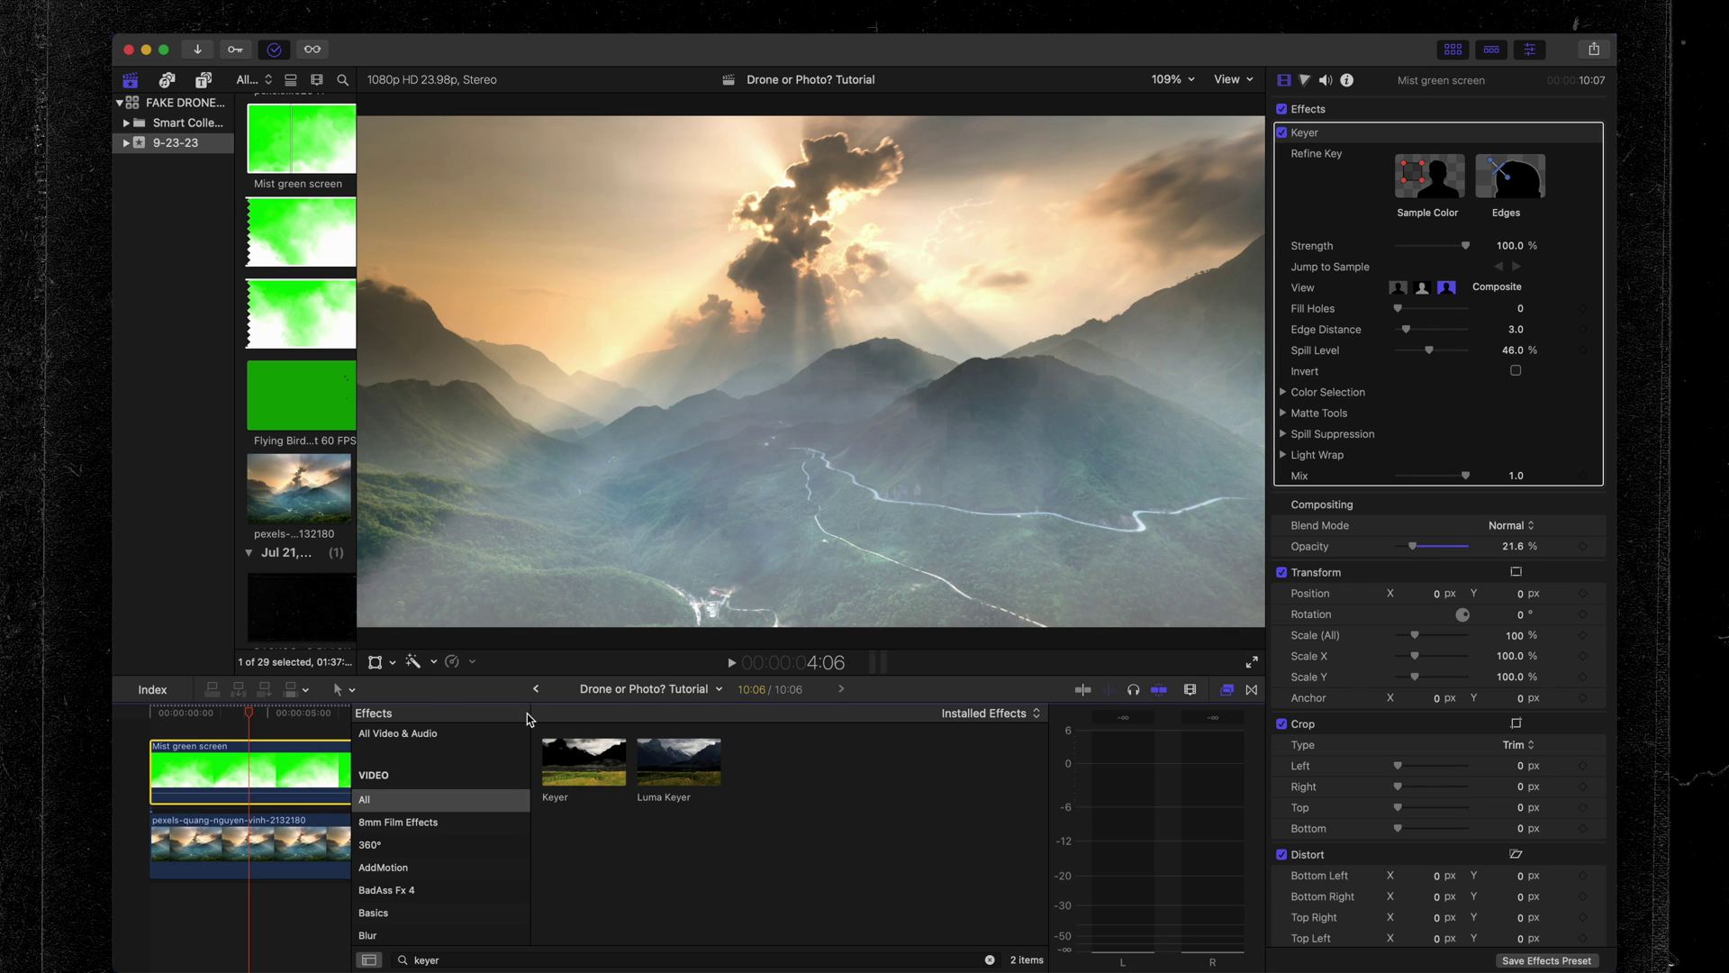
left_click(377, 663)
left_click_drag(812, 371, 814, 629)
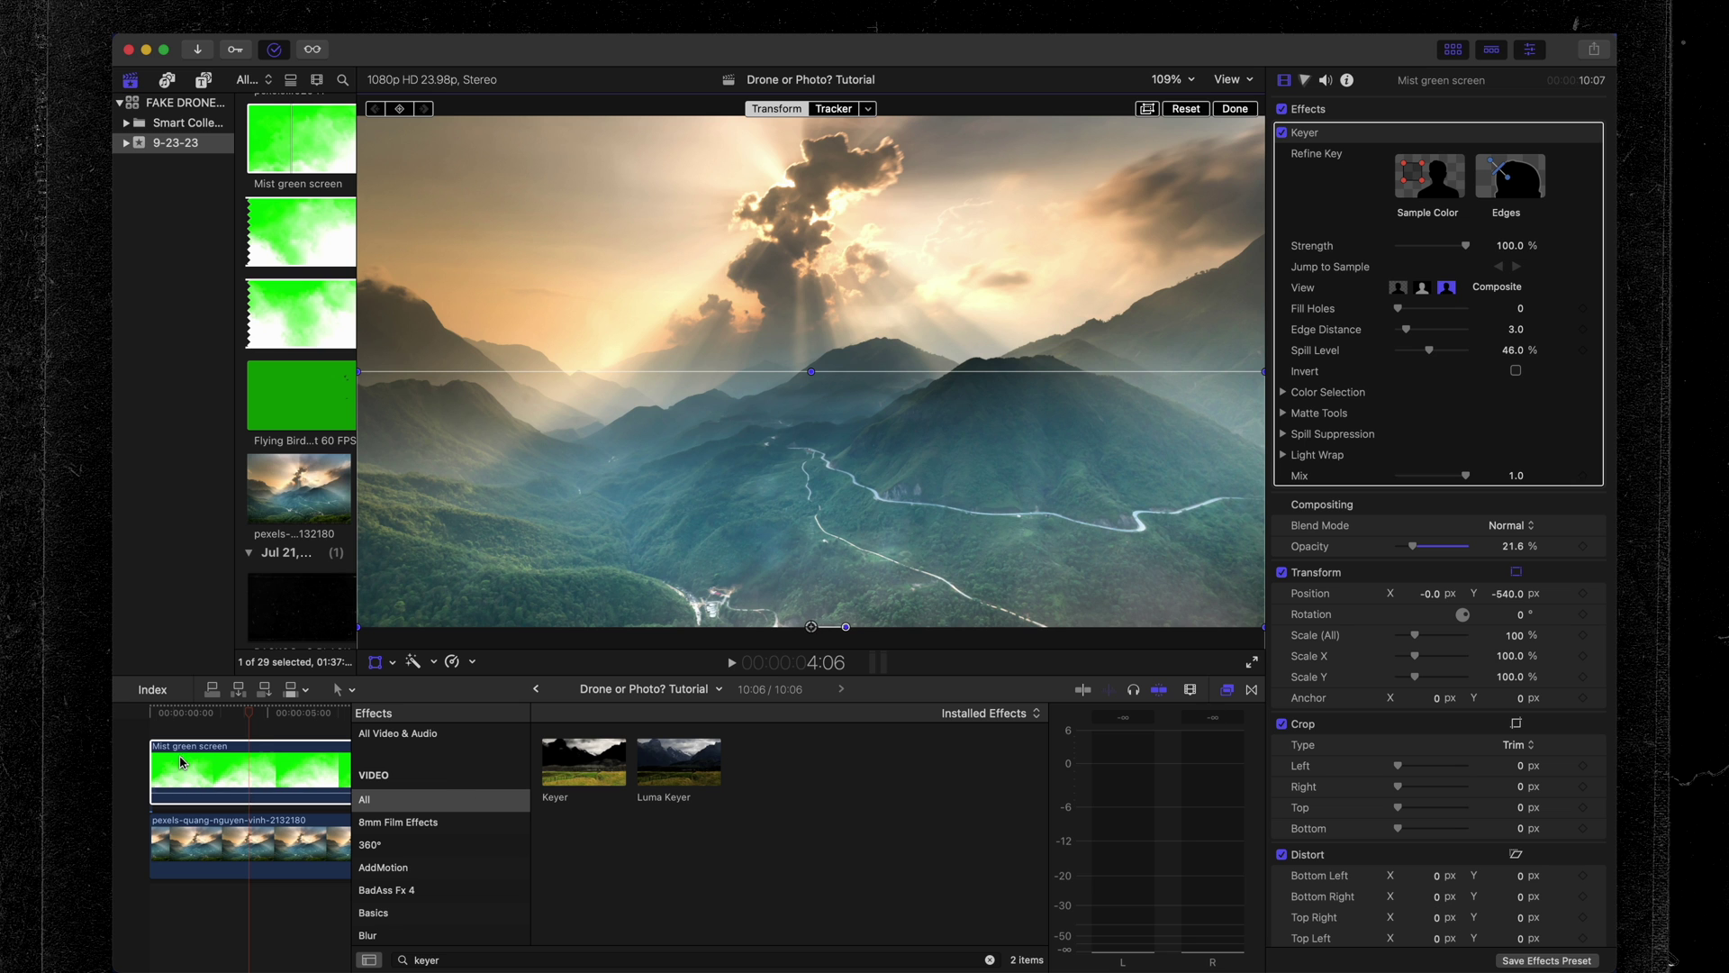
key("Home")
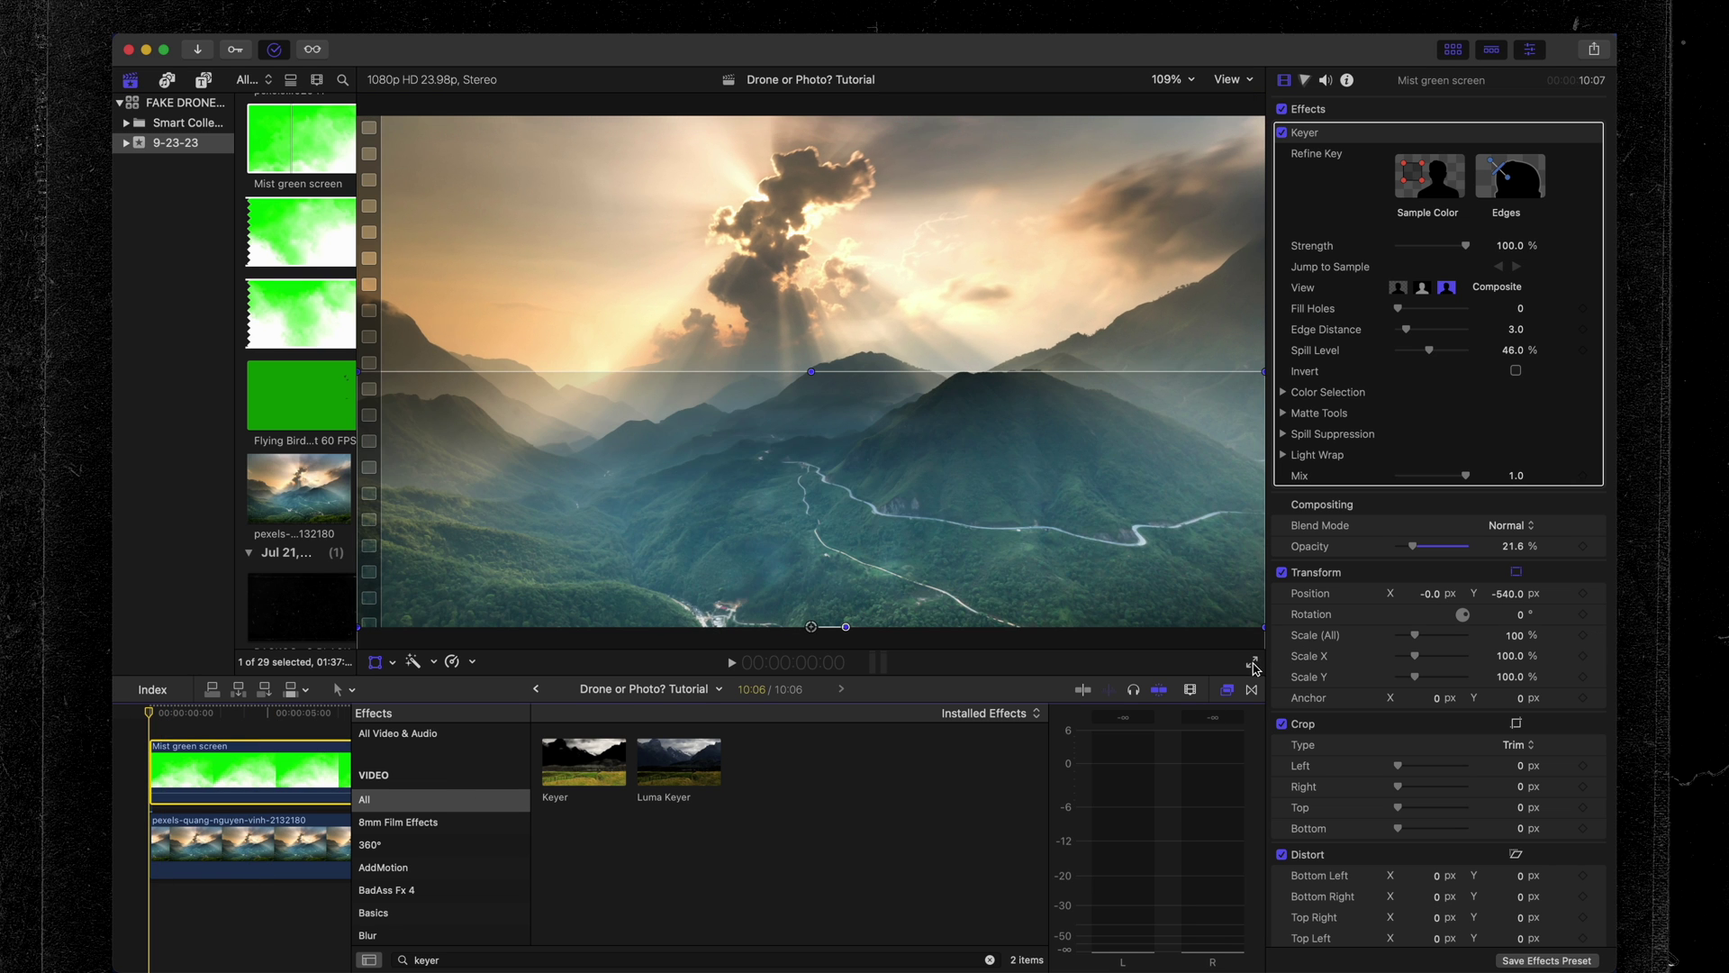
left_click(1253, 667)
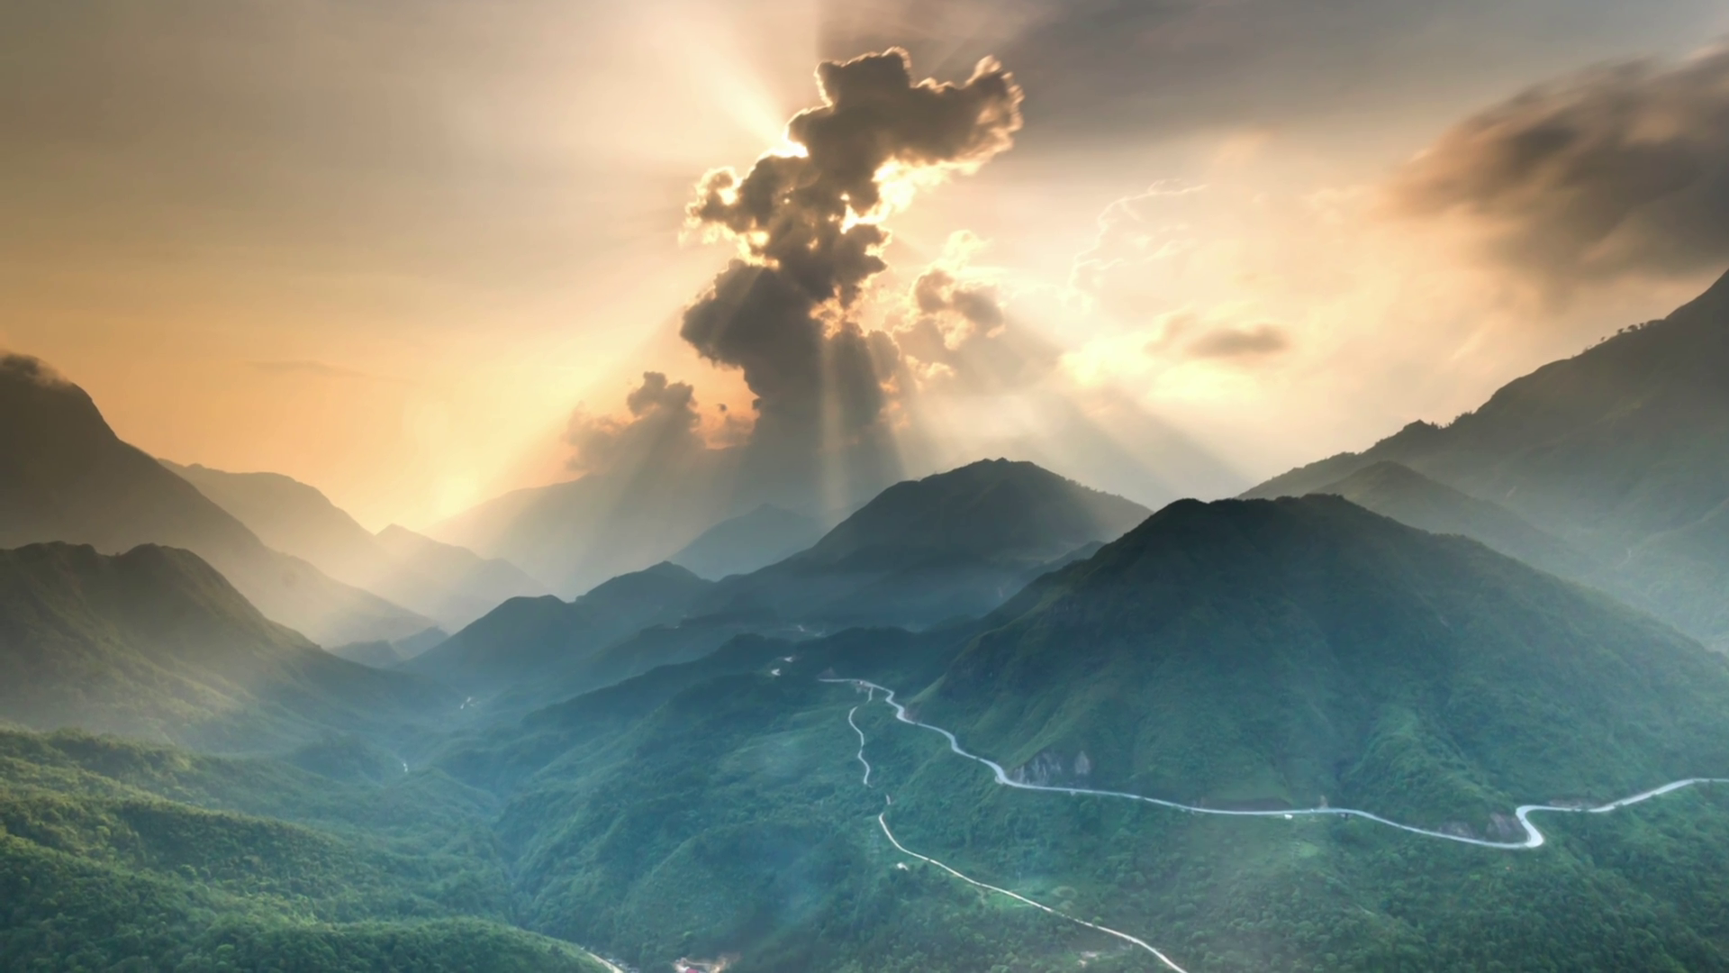